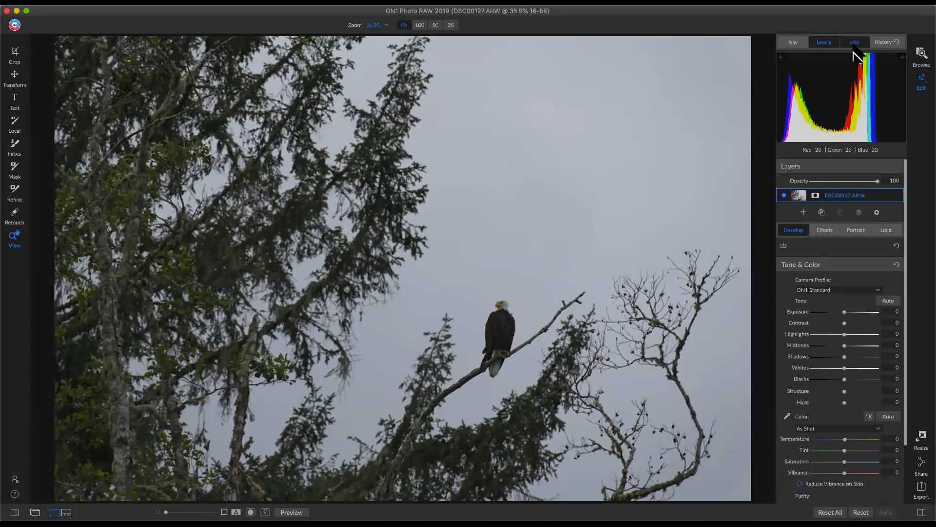
- View the photo's shooting information and inspect the eagle at 100% zoom before returning to the full view
click(854, 46)
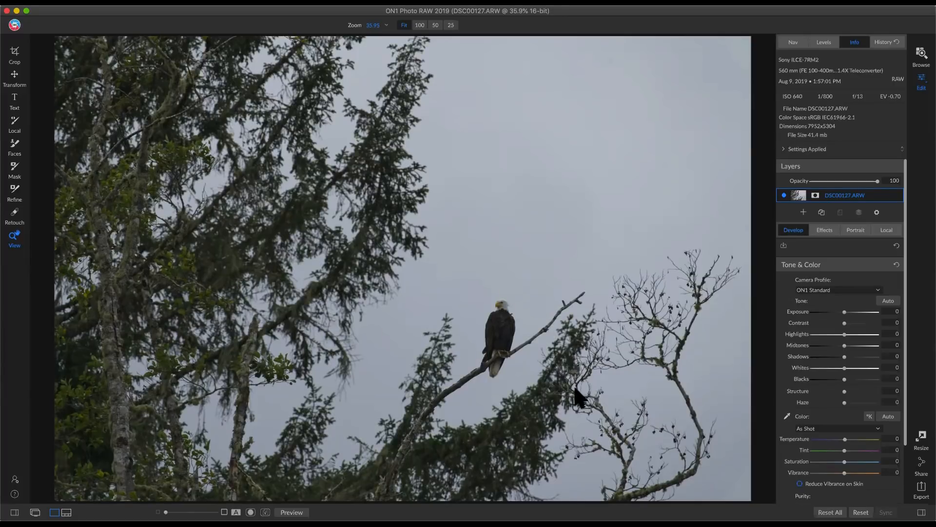
click(508, 317)
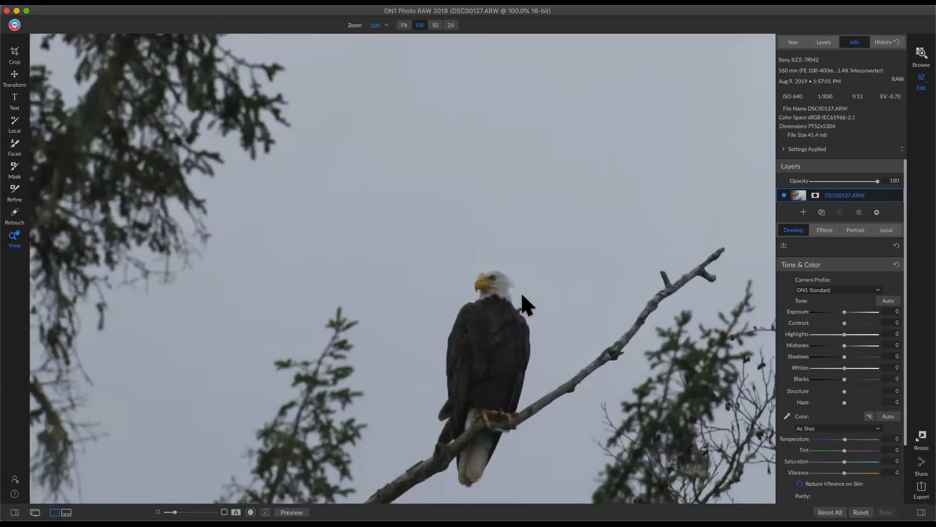
scroll(521, 295, down, 3)
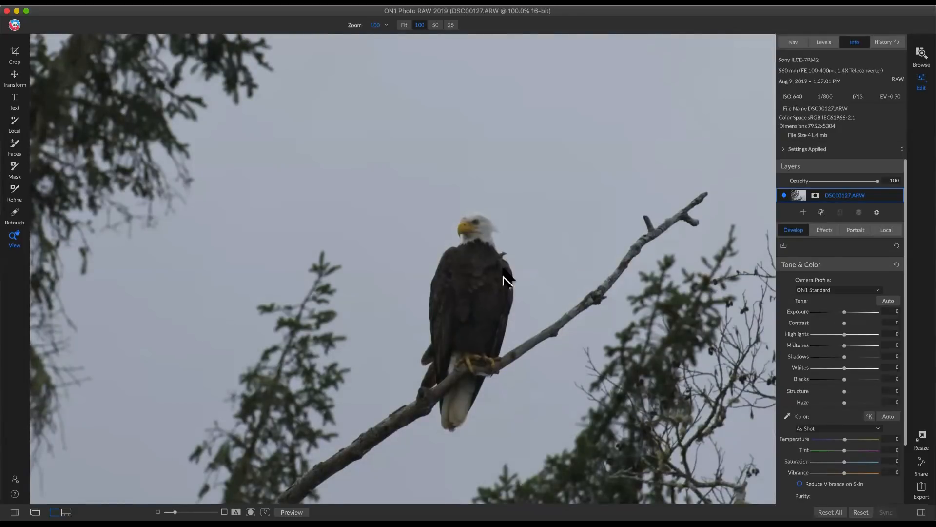
click(485, 269)
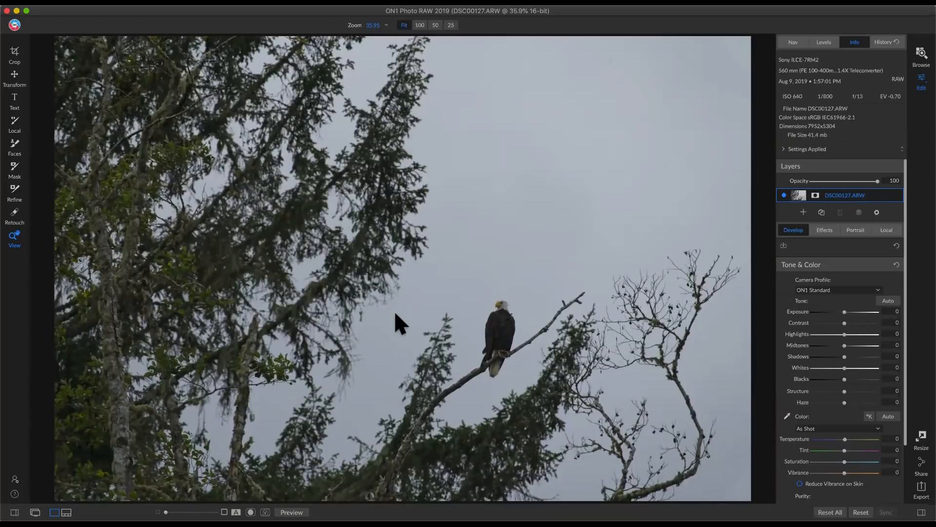
- Start a crop with the 5x7 ratio and shrink the crop frame to a small area around the eagle
key(c)
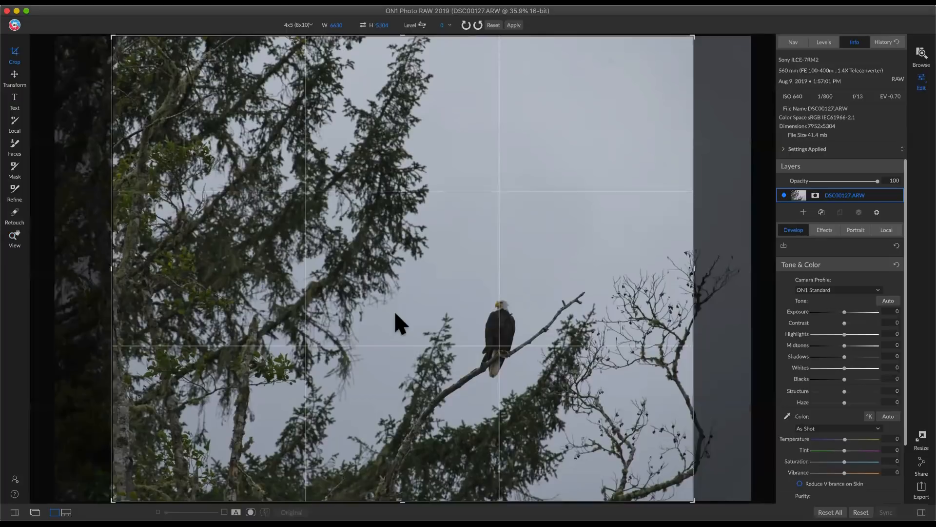
click(310, 25)
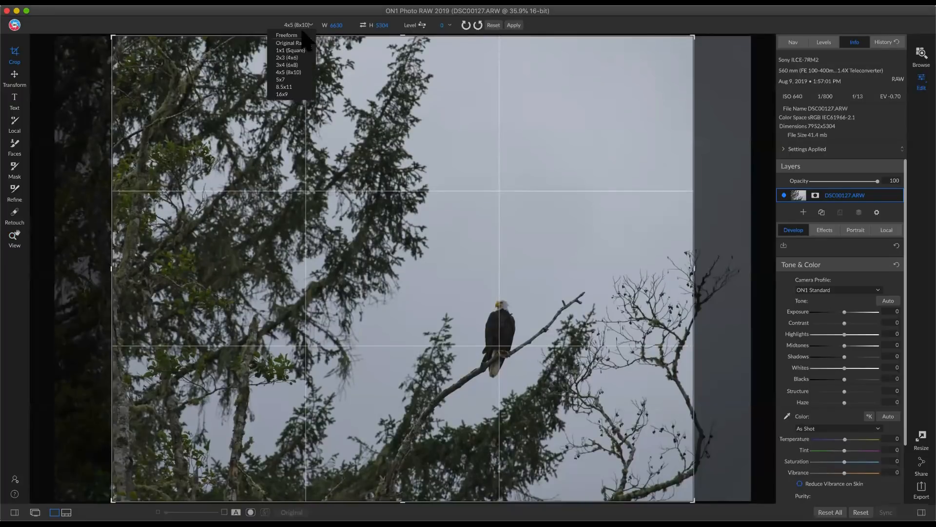
click(285, 79)
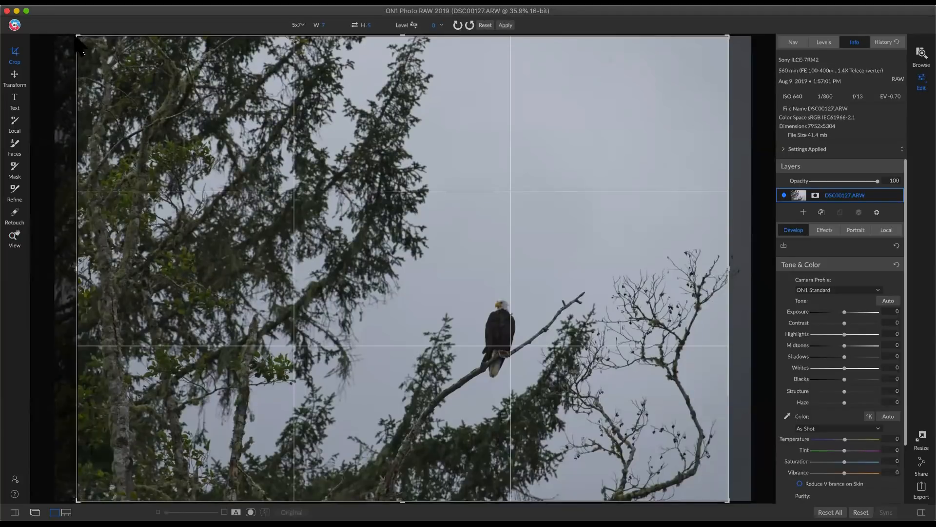
drag(79, 37, 115, 63)
drag(248, 145, 447, 245)
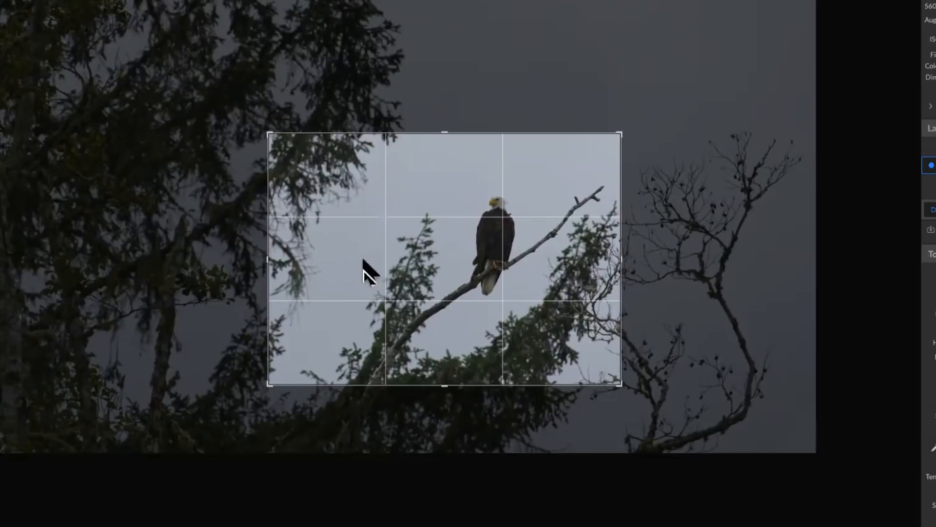
- Place the eagle just right of the crop's centre with its head on the upper third line, tighten the frame and apply the crop
drag(514, 215, 392, 225)
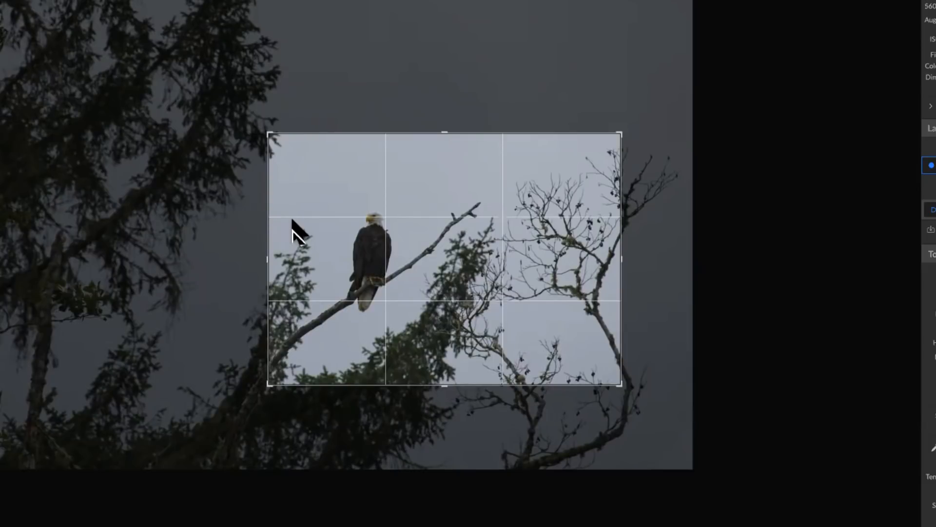
drag(358, 239, 437, 243)
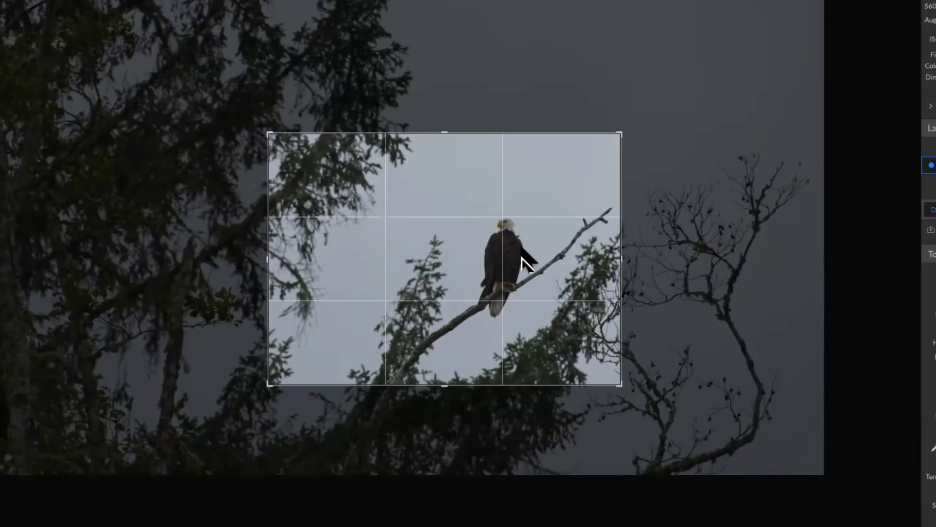
drag(510, 259, 495, 261)
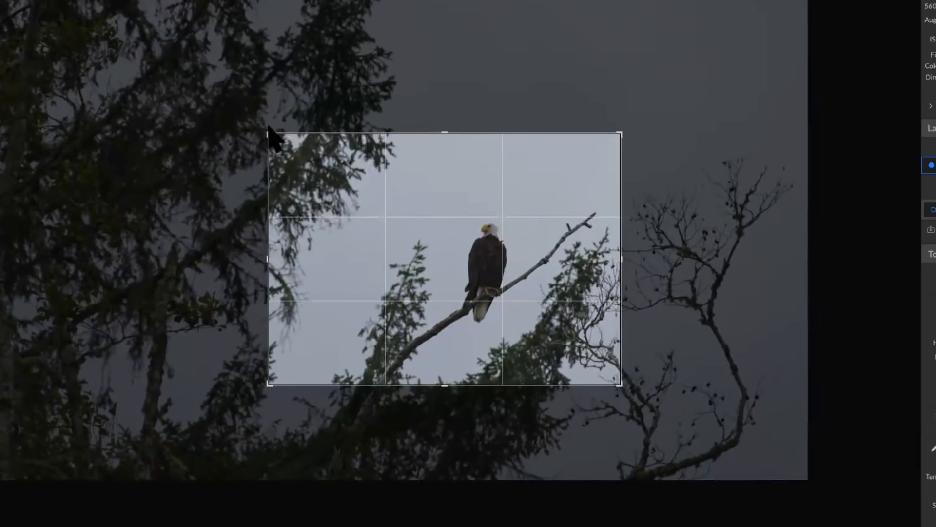
drag(271, 135, 282, 151)
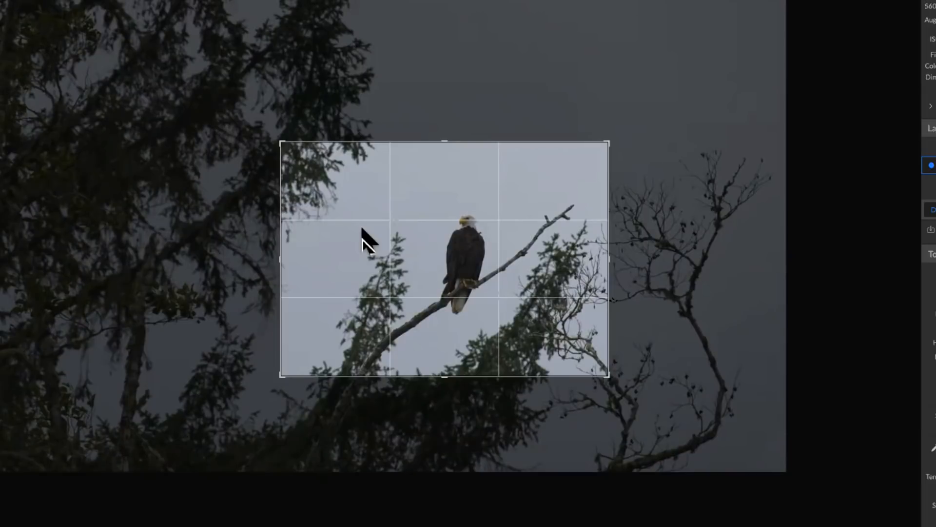
key(Return)
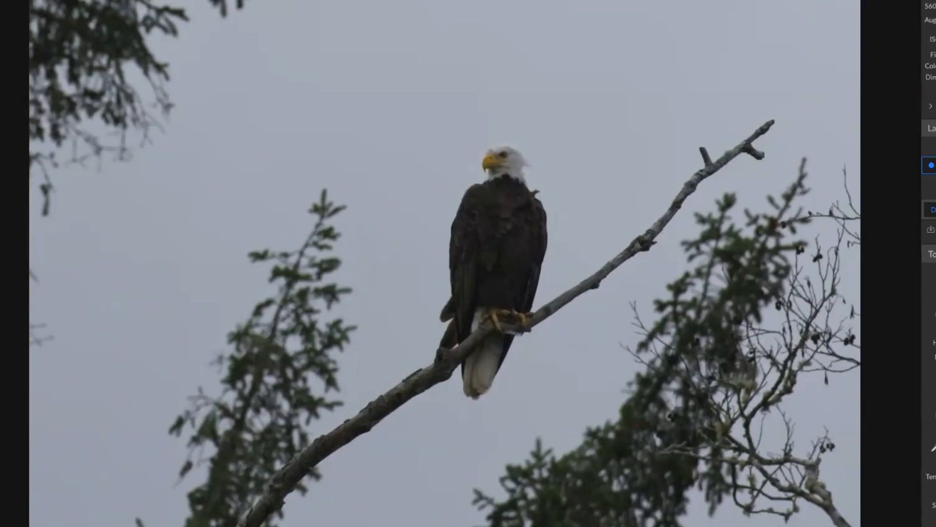
- Reopen the crop, tighten it slightly further around the eagle, shift the bird a little and apply it
key(c)
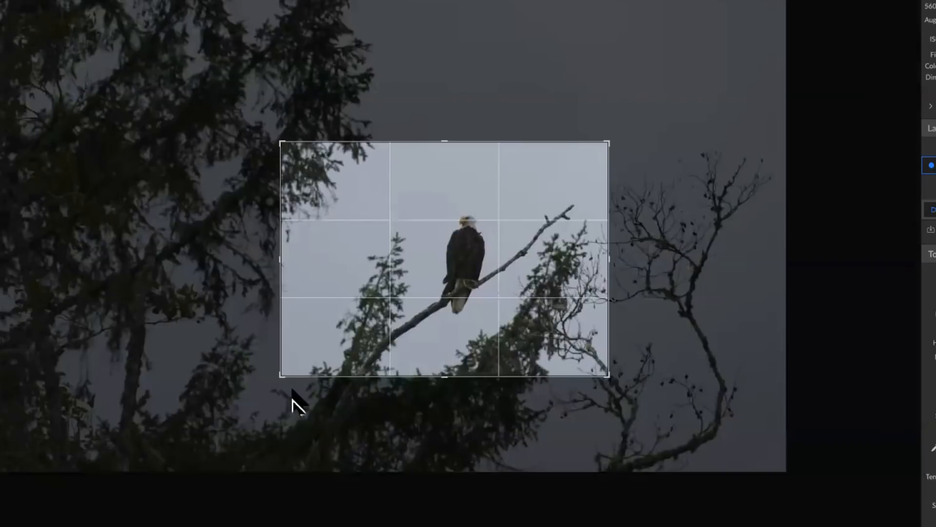
drag(284, 376, 292, 360)
drag(445, 291, 455, 287)
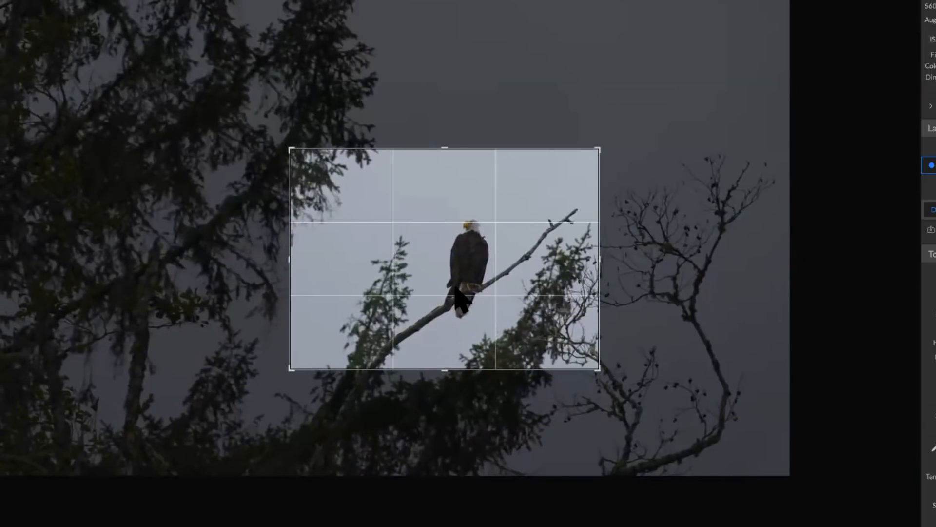
key(Return)
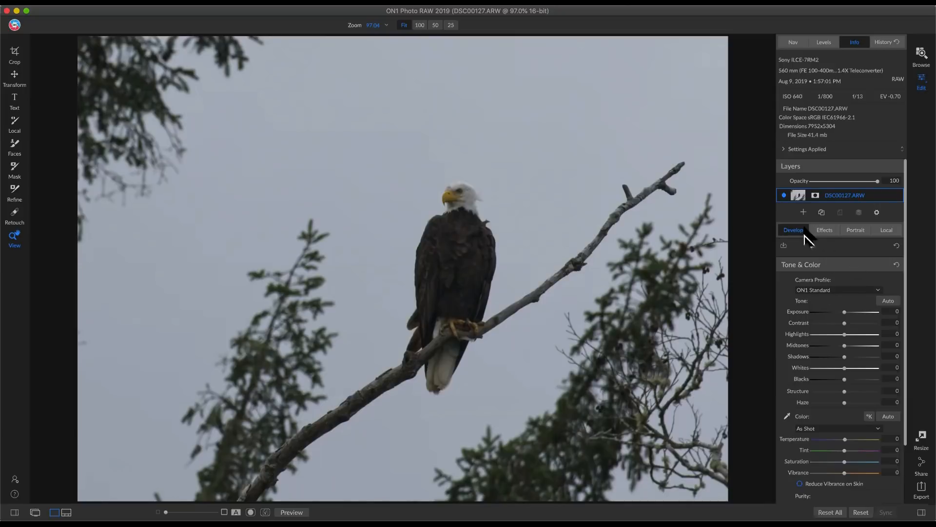
- Change the camera profile to ON1 Landscape and raise the shadows to 19
click(823, 292)
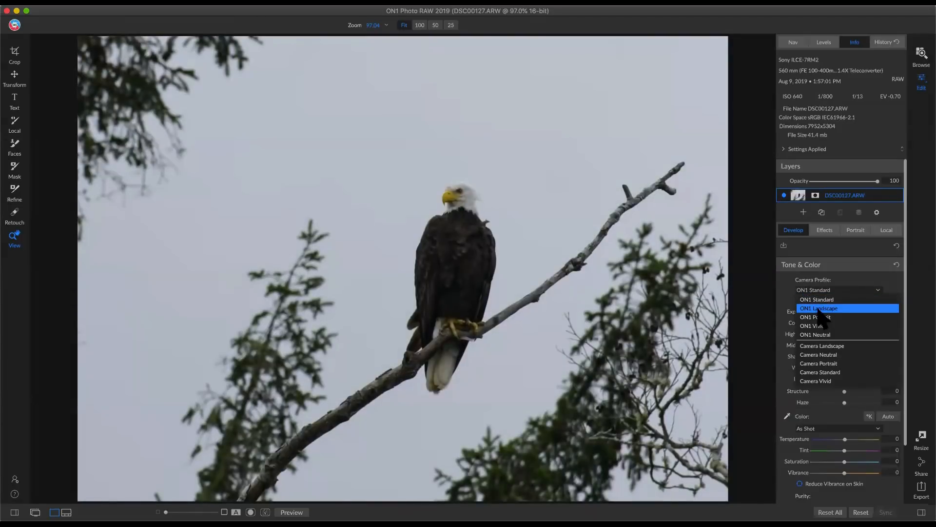
click(821, 312)
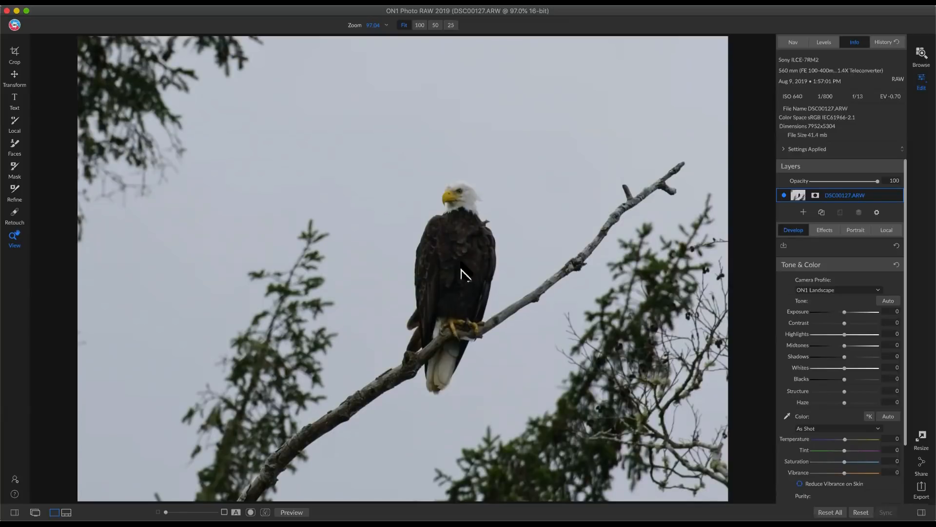
drag(845, 360, 849, 359)
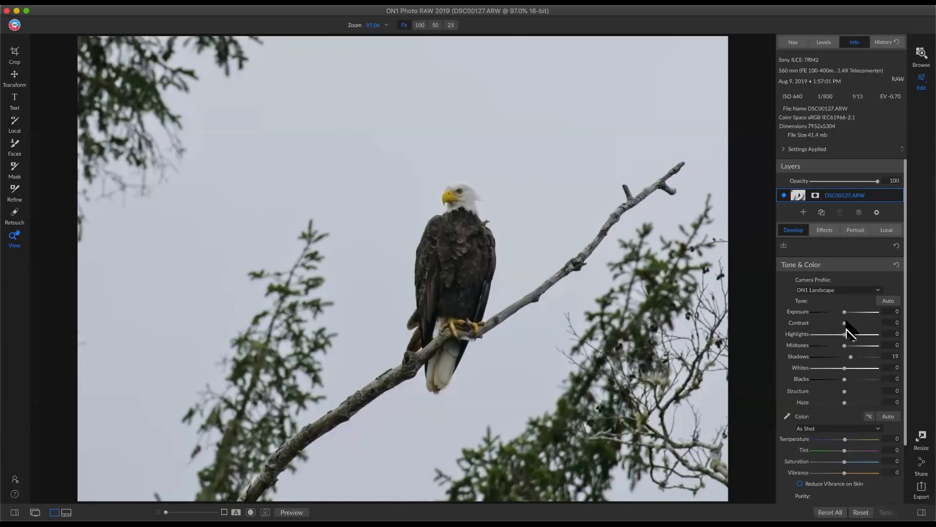
- Set contrast to 5, midtones to 10, shadows to 27 and blacks to -20, and compare with the original
drag(844, 324, 849, 328)
drag(846, 324, 845, 325)
drag(844, 345, 846, 346)
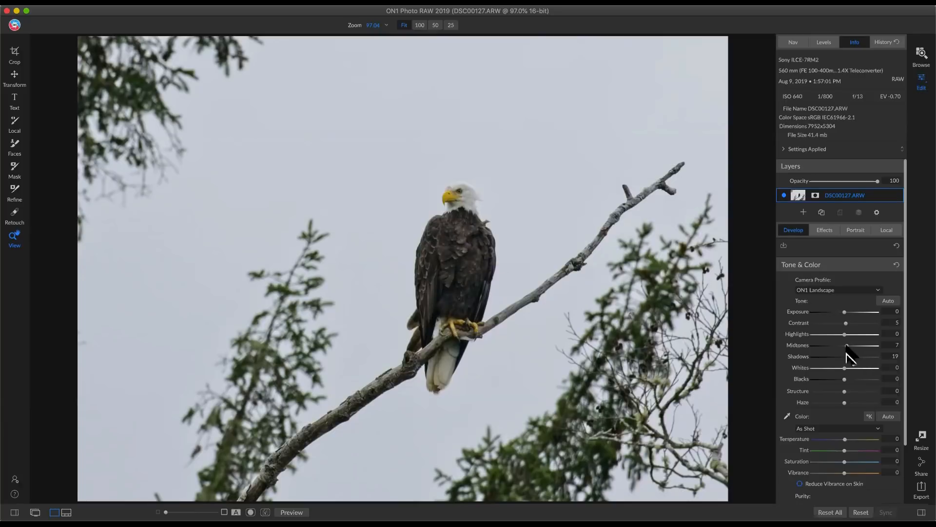
drag(846, 346, 848, 345)
drag(844, 381, 838, 382)
key(j)
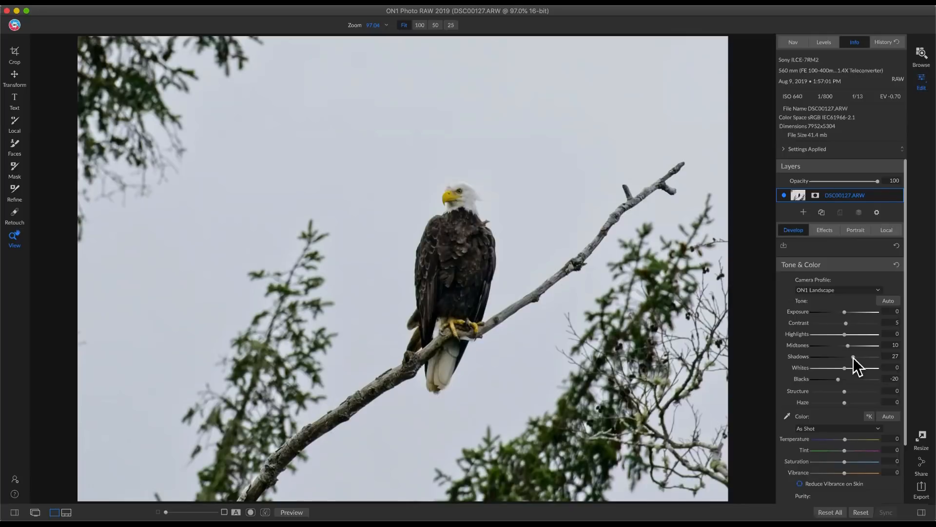
key(backslash)
- Switch the white balance to Kelvin and warm the temperature slightly to about 5250, comparing before and after
scroll(839, 419, down, 1)
click(869, 384)
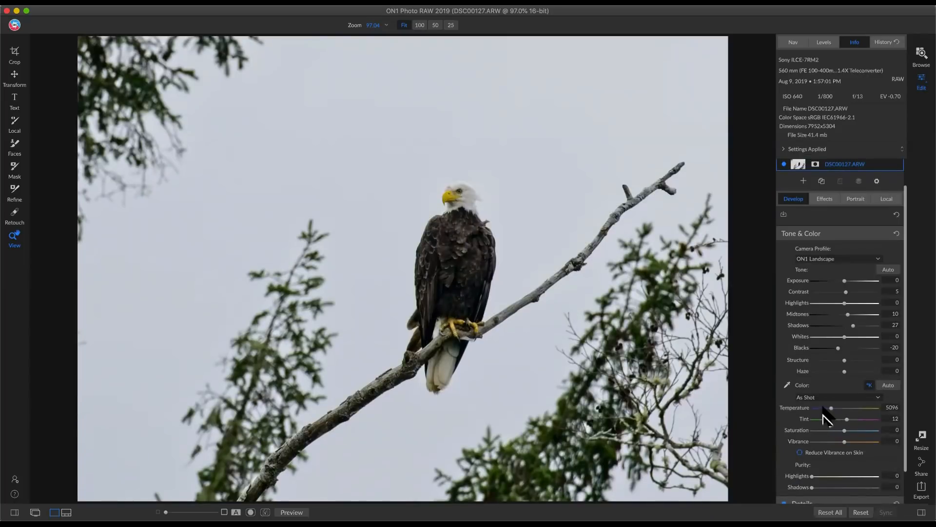
drag(832, 409, 833, 410)
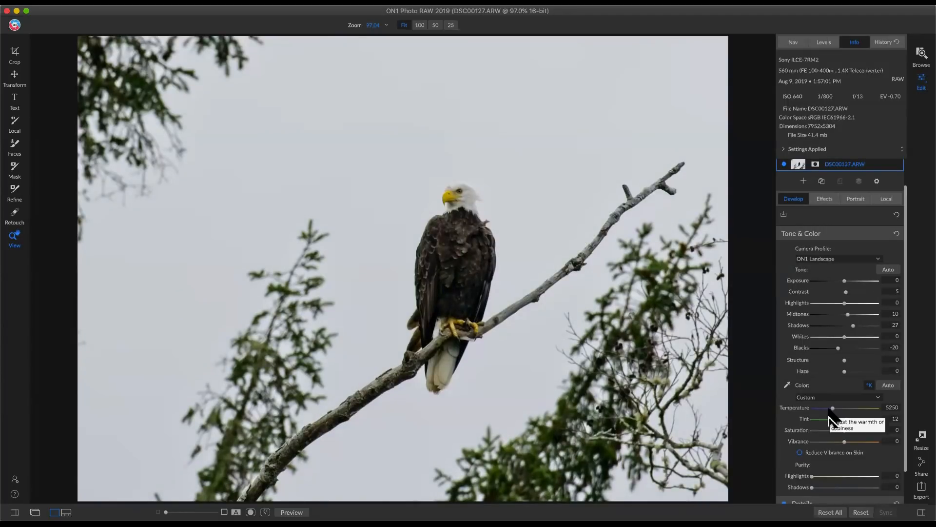
key(backslash)
key(backslash)
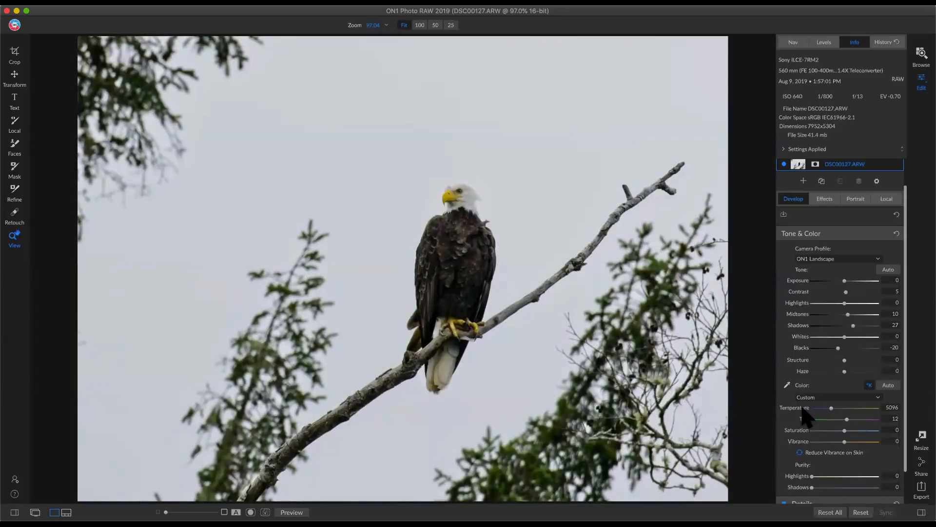
drag(832, 408, 833, 411)
key(backslash)
- Add a Dynamic Contrast filter, set its small contrast to 18 and compare the photo with and without the filter
click(824, 199)
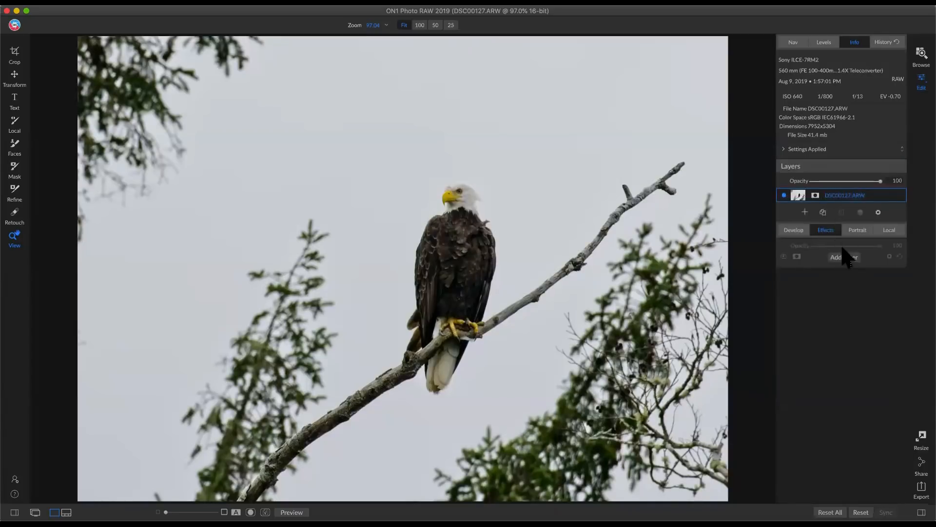
click(845, 258)
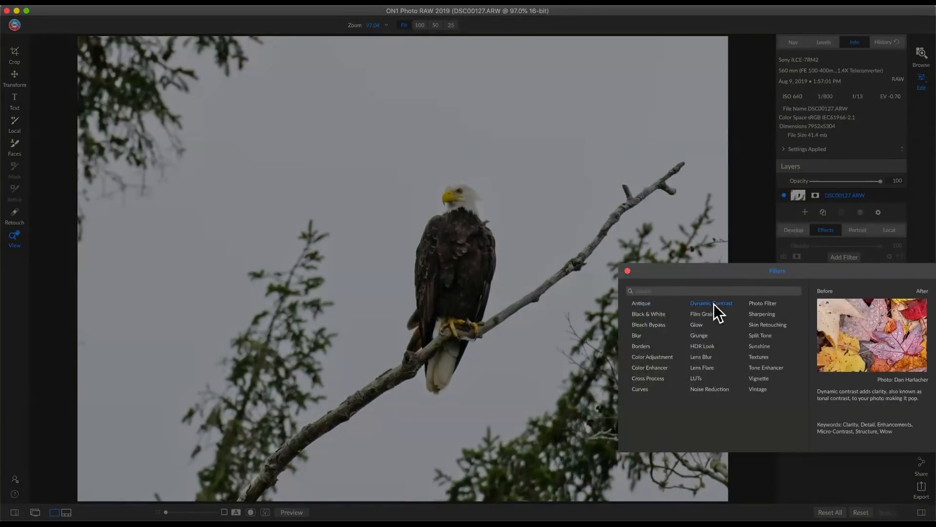
click(712, 303)
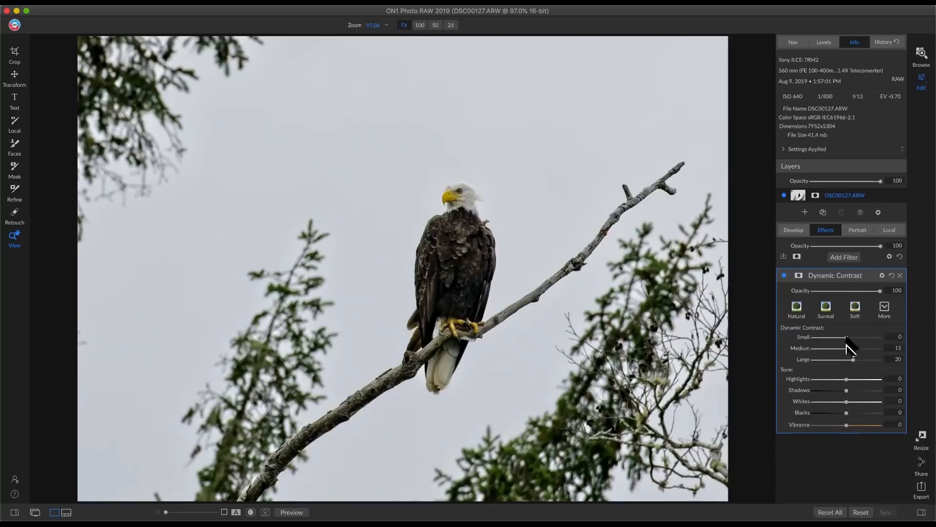
drag(846, 337, 852, 339)
click(784, 276)
click(785, 276)
- Create a luminosity mask on the Dynamic Contrast filter and display the mask in grayscale
click(798, 275)
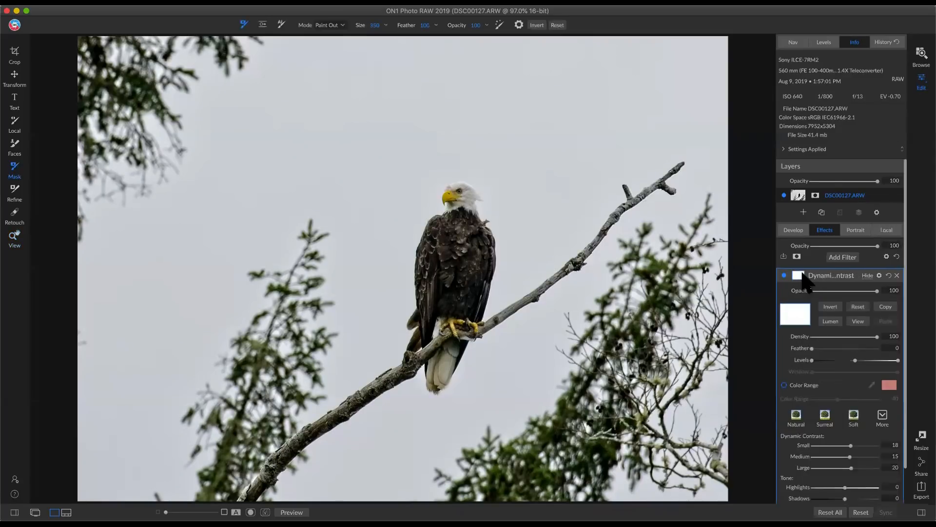
click(830, 320)
click(857, 321)
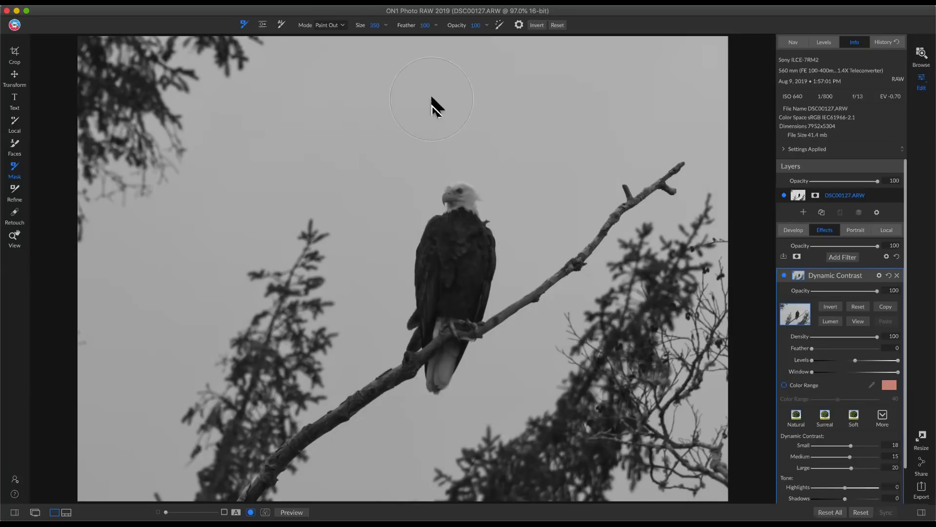
mouse_move(857, 280)
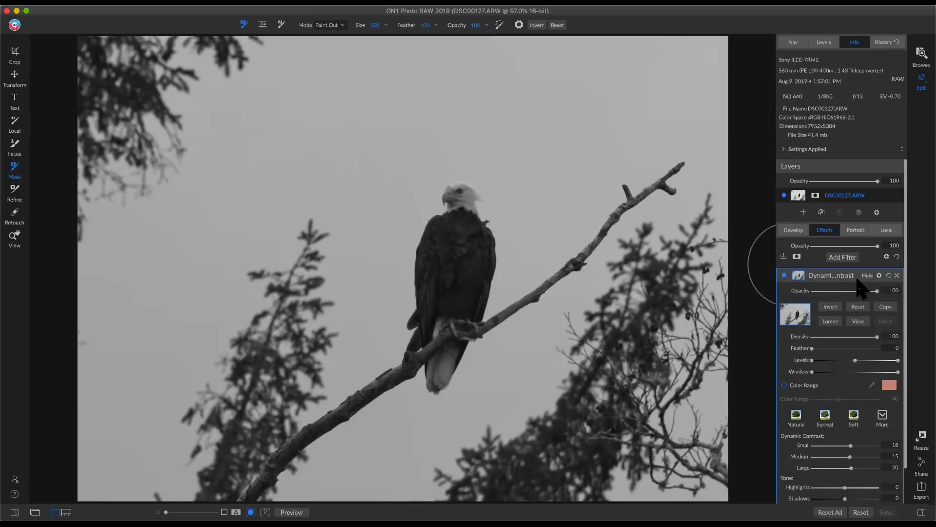
- Try inverting the luminosity mask and raising its black level, restoring the original mask after each test
click(829, 307)
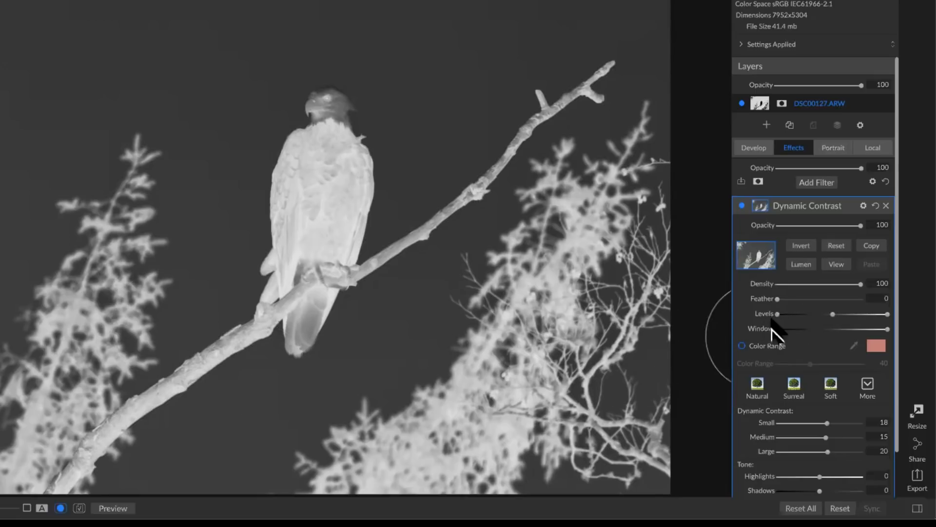
click(807, 246)
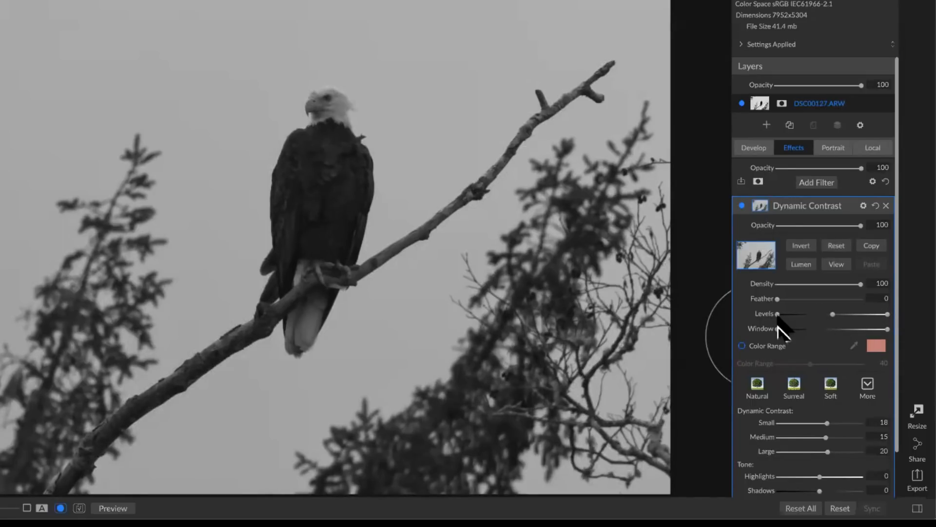
drag(778, 314, 808, 314)
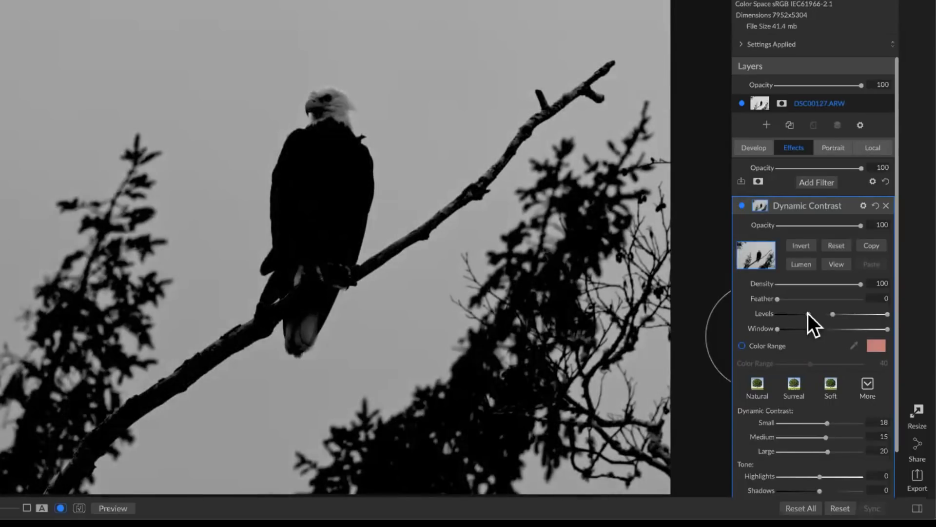
drag(808, 313, 768, 313)
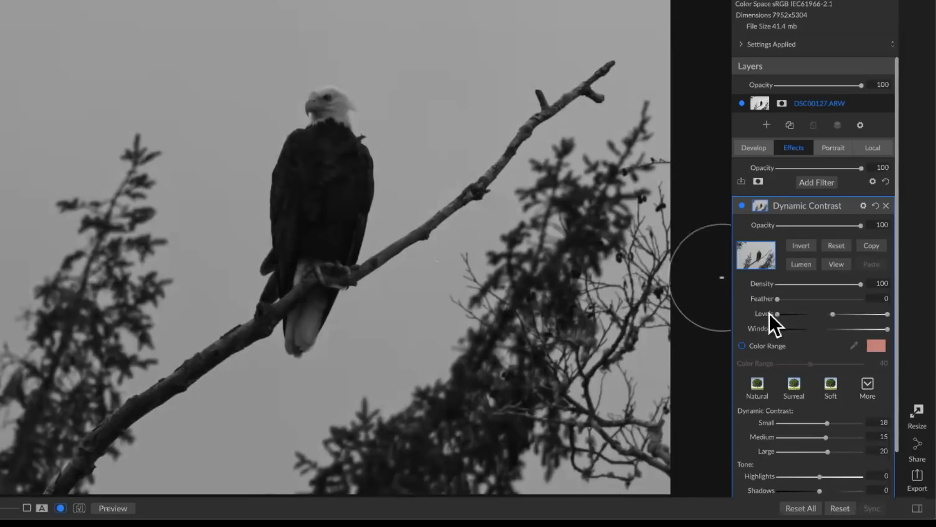
mouse_move(779, 314)
mouse_down()
mouse_move(807, 315)
mouse_move(762, 316)
mouse_up()
- Try brightening the luminosity mask by shifting its midtone level, and return the midtones near their original setting
drag(833, 315, 798, 315)
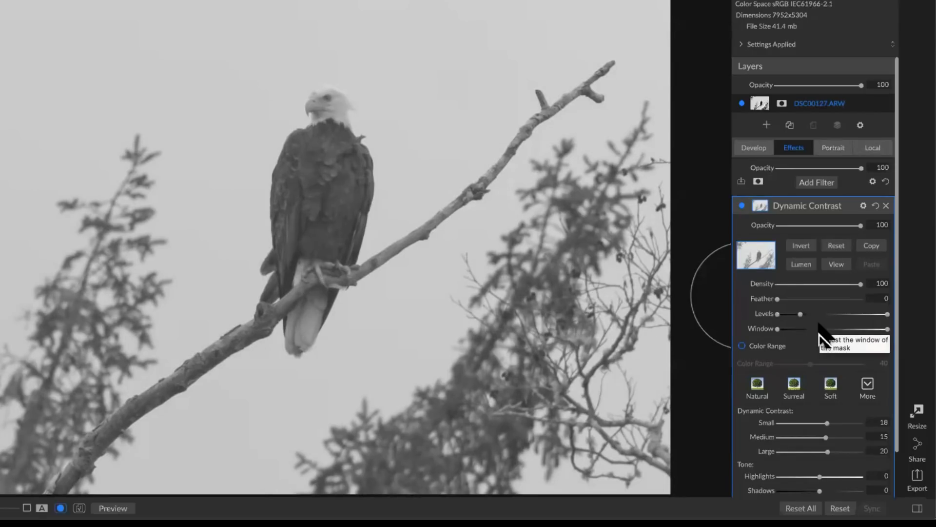
drag(800, 314, 829, 313)
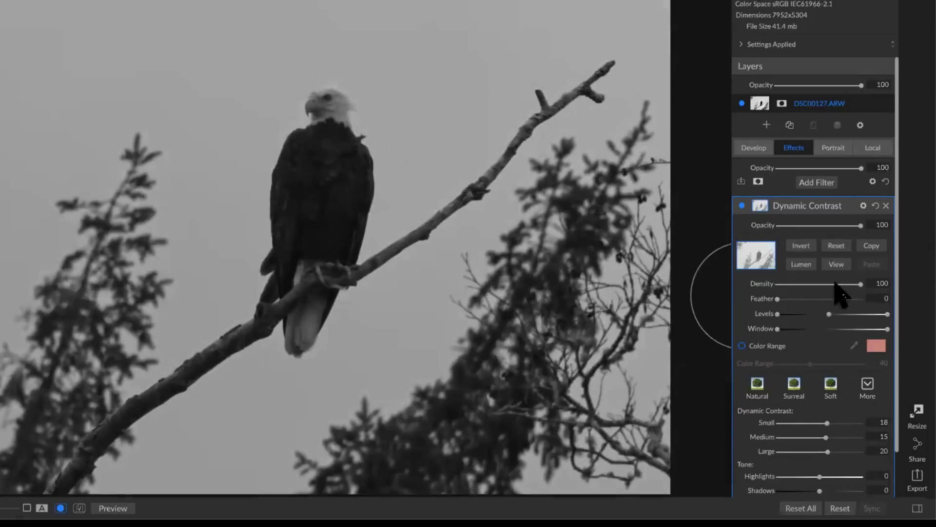
- Invert the luminosity mask and adjust its levels until the sky is pure black and the eagle, branch and trees are solid white
click(835, 264)
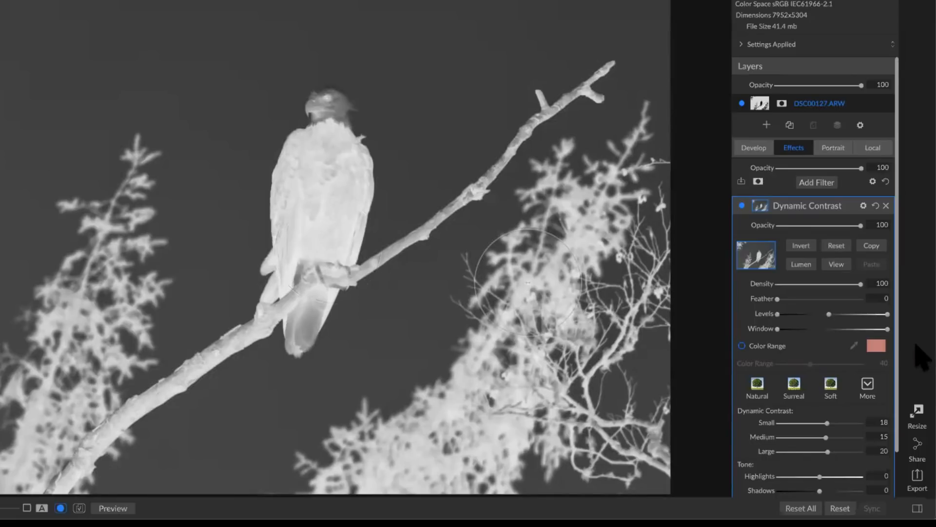
drag(829, 313, 840, 314)
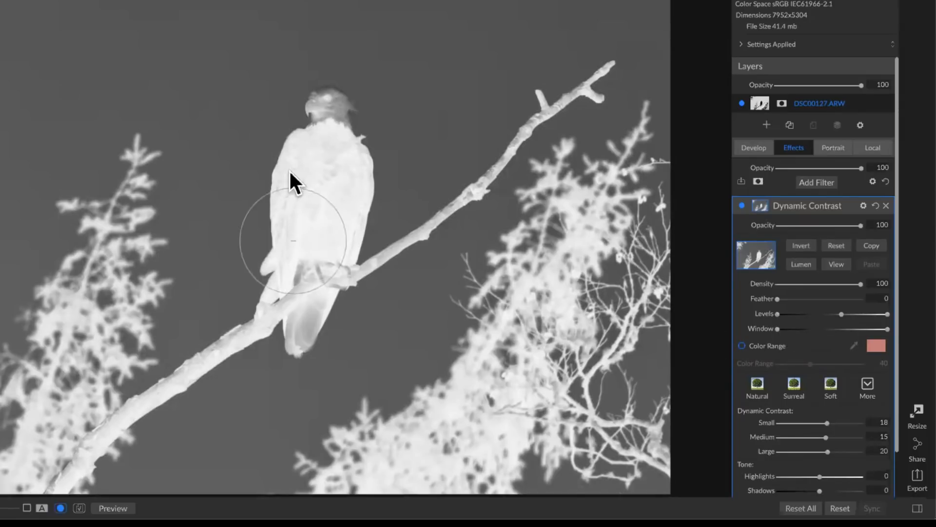
drag(778, 315, 793, 317)
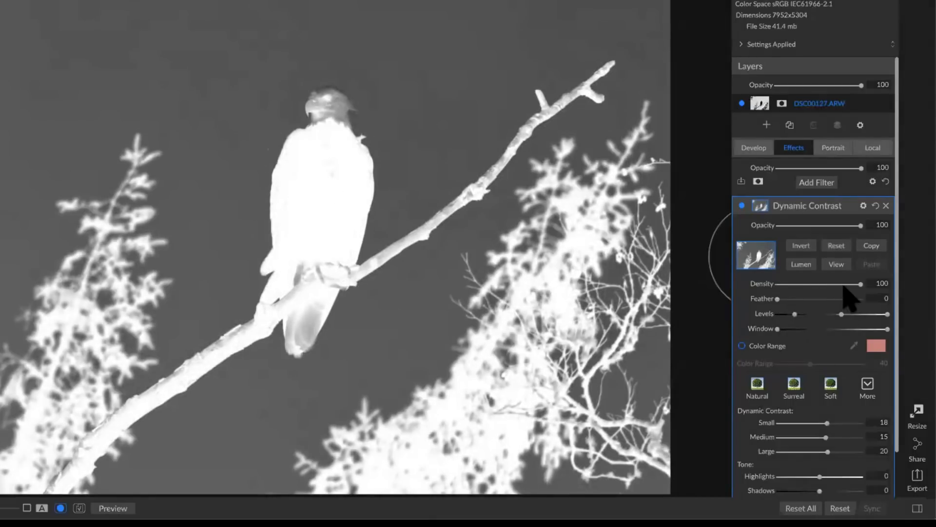
drag(841, 315, 822, 317)
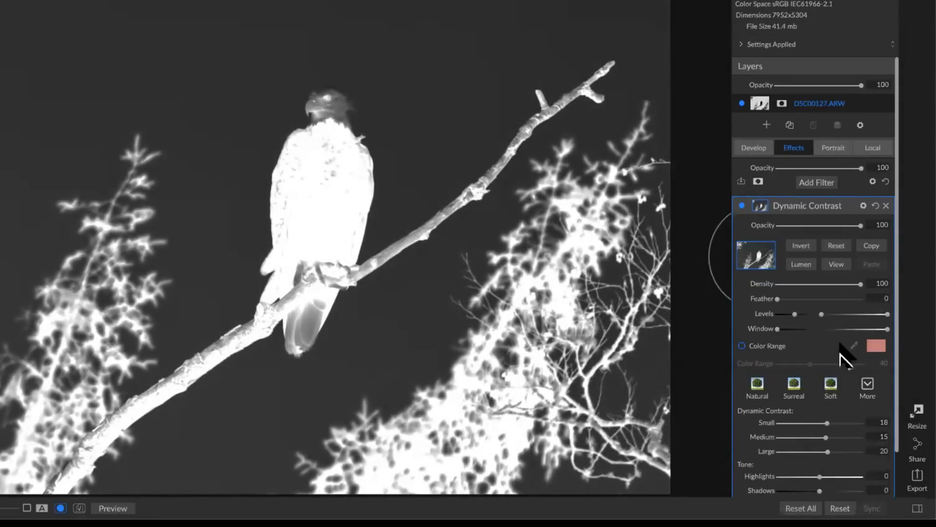
drag(794, 314, 797, 315)
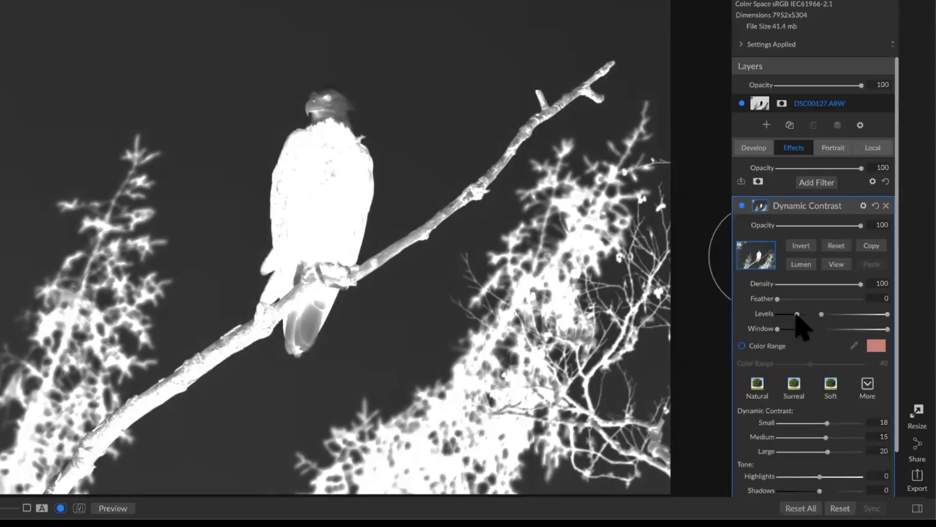
mouse_move(803, 313)
mouse_down()
mouse_move(736, 316)
mouse_move(804, 313)
mouse_up()
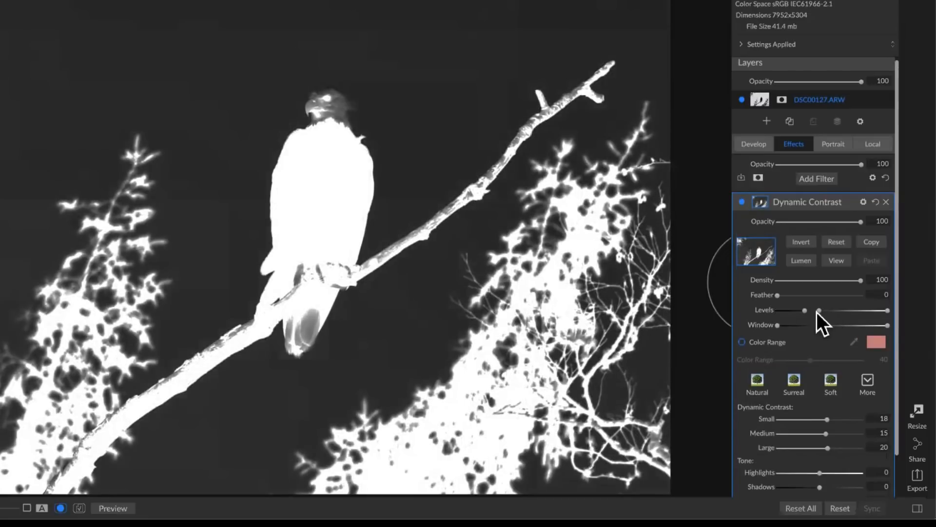
drag(816, 312, 833, 311)
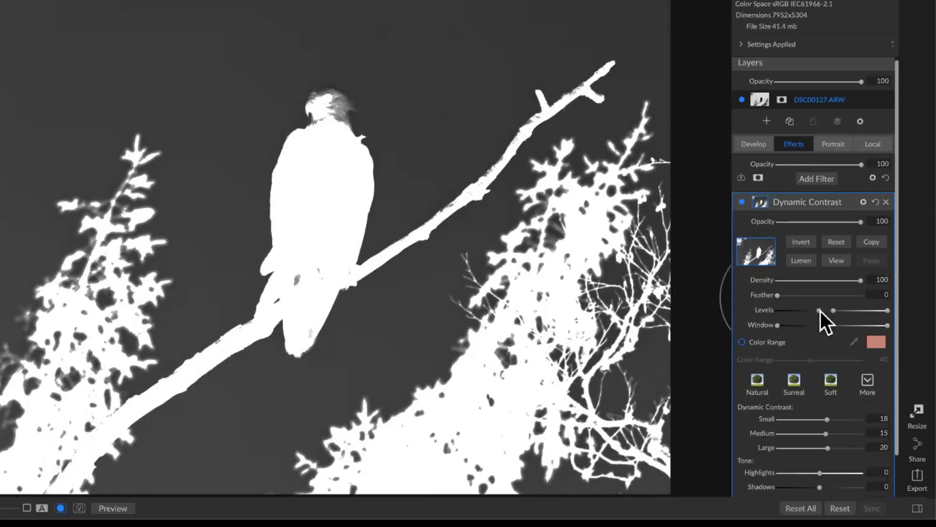
drag(821, 311, 827, 313)
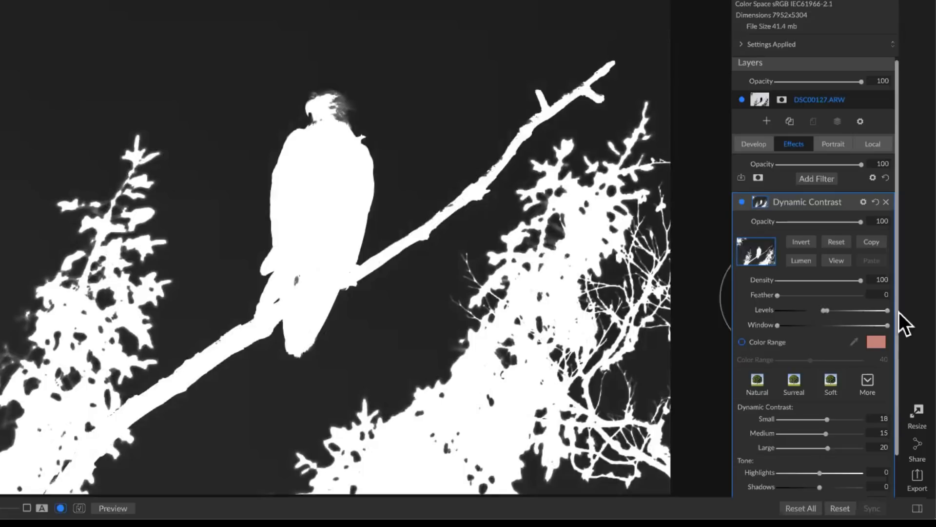
drag(887, 310, 837, 311)
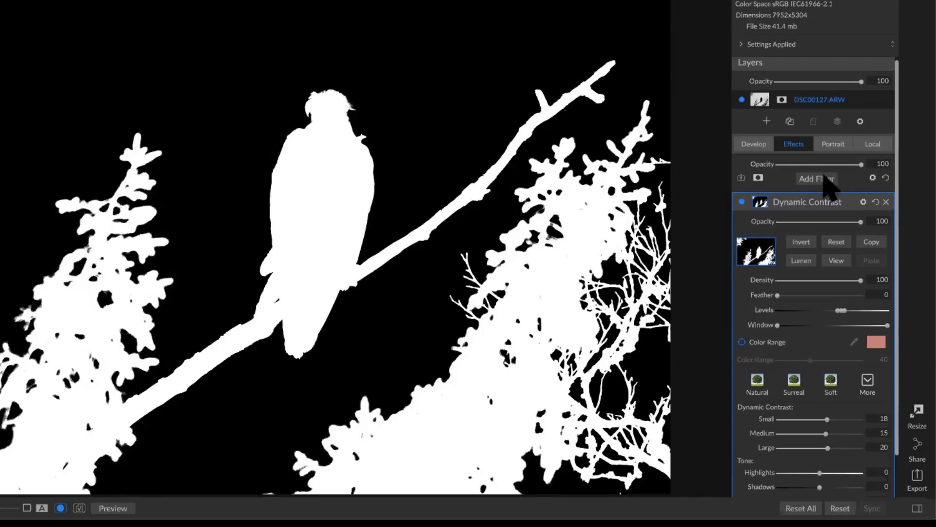
- Return from the mask view to the color photo and compare it with the masked Dynamic Contrast filter off and on
click(836, 259)
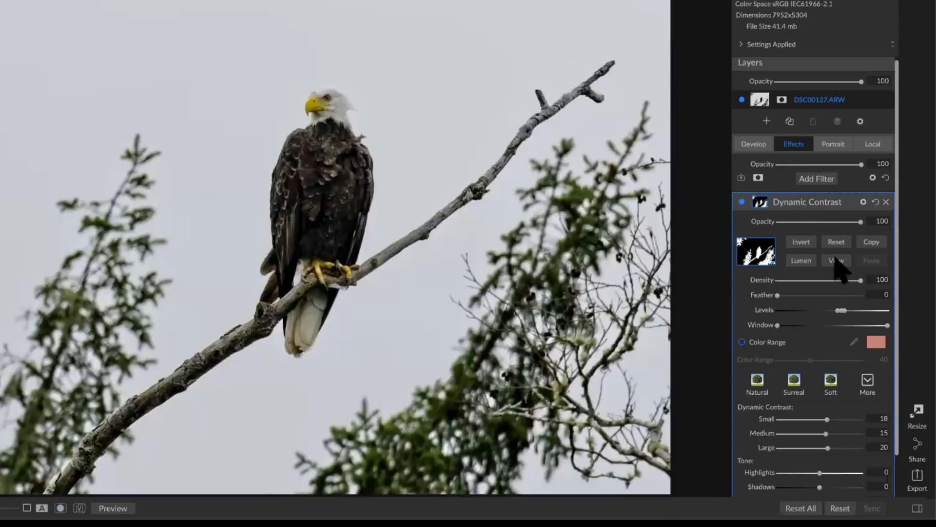
click(739, 203)
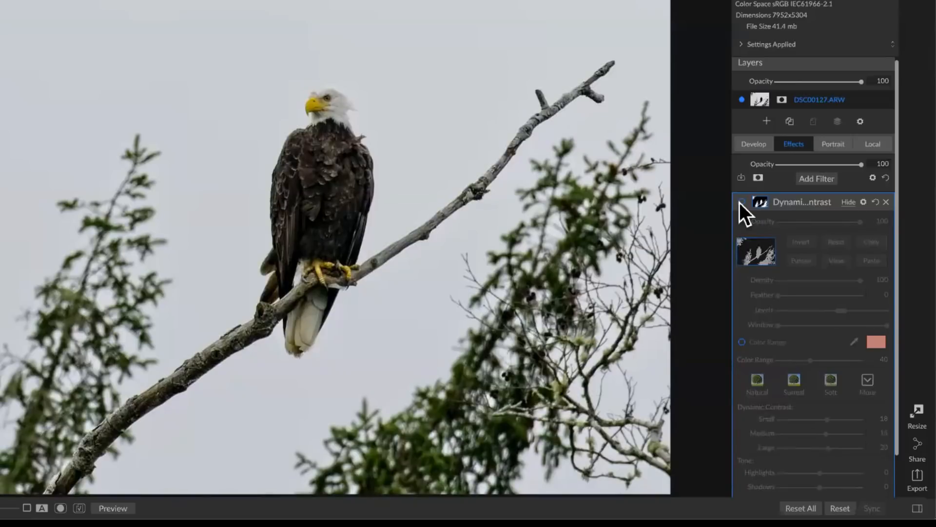
click(739, 203)
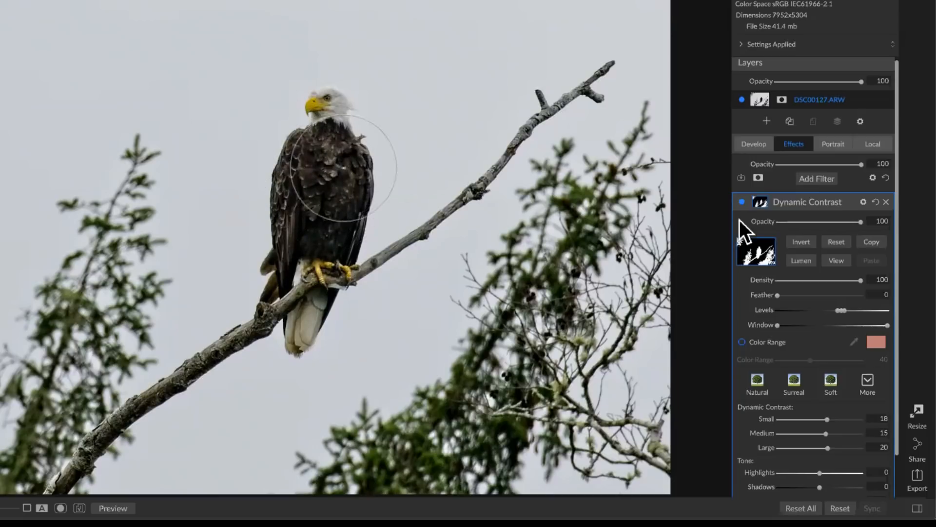
- Add a Noise Reduction filter and apply its Shadows preset
click(816, 179)
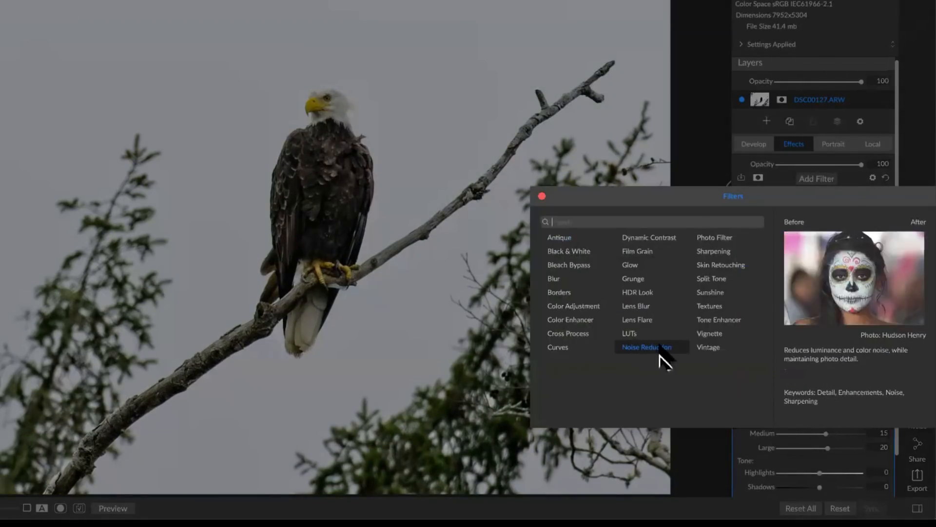
click(640, 348)
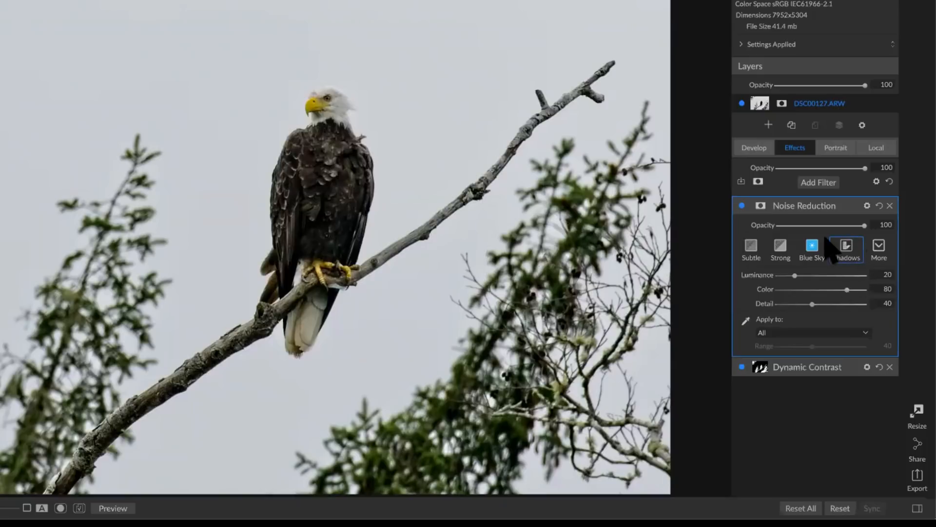
click(843, 249)
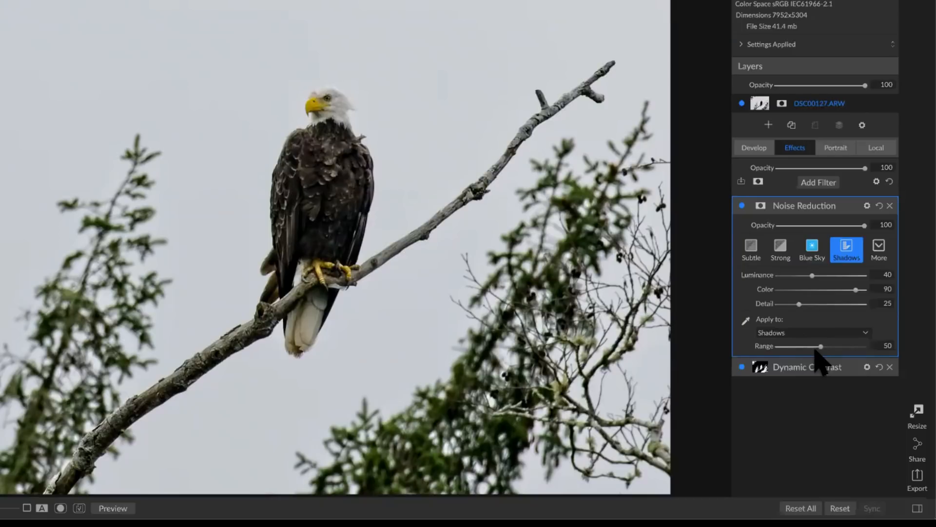
- Show the Noise Reduction filter's mask options and copy the refined luminosity mask from the Dynamic Contrast filter
click(759, 203)
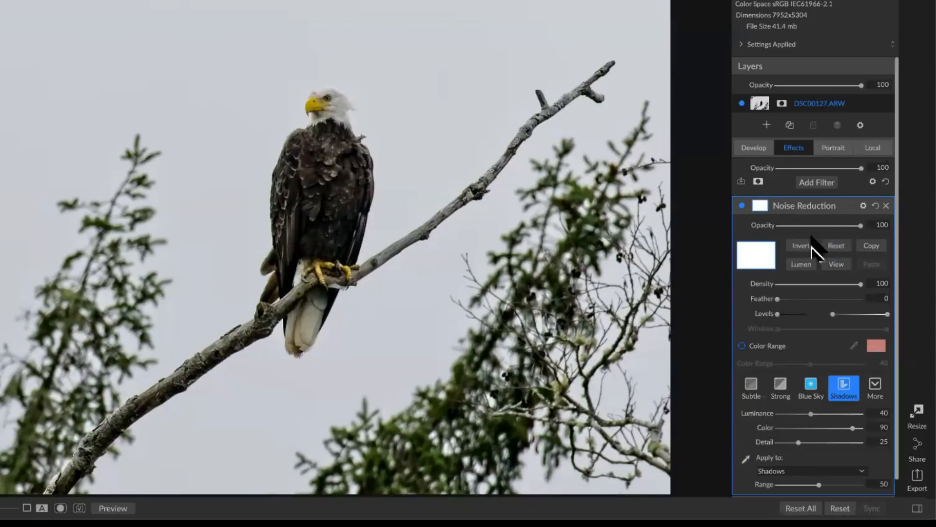
scroll(828, 240, down, 1)
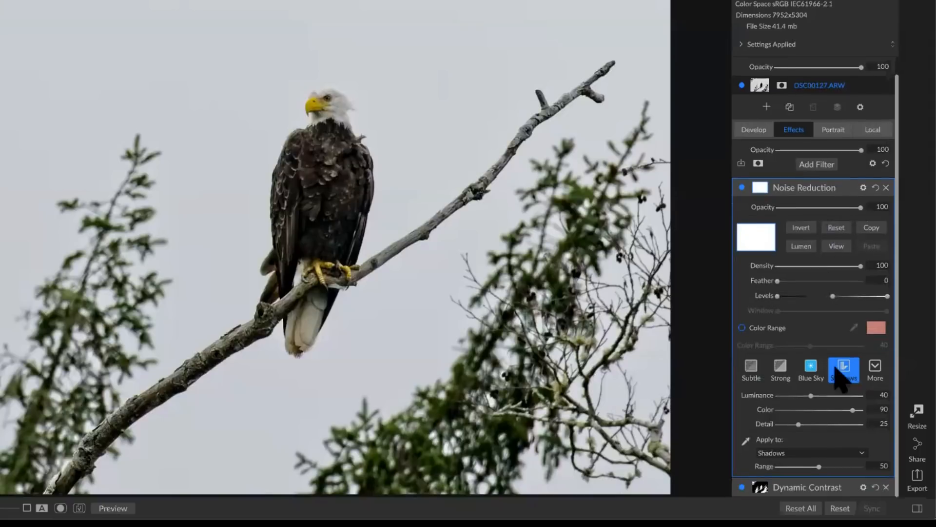
click(853, 487)
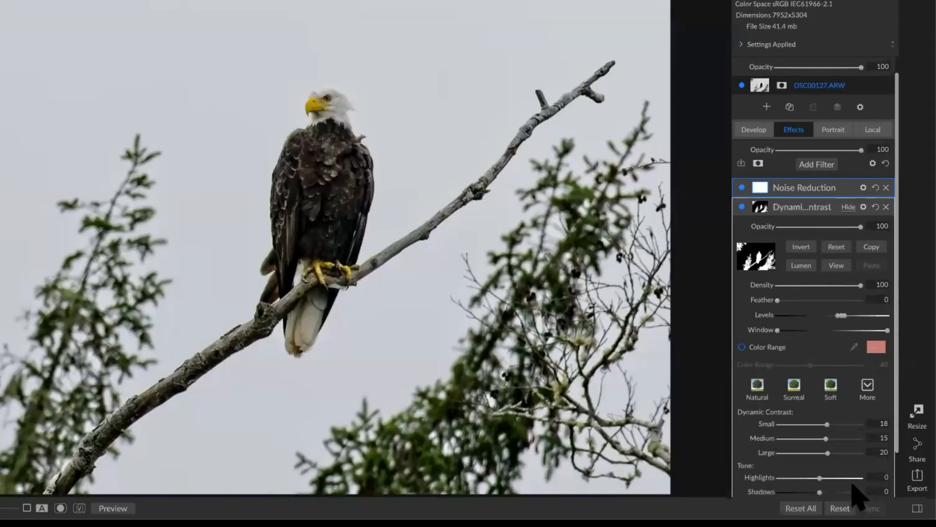
click(874, 249)
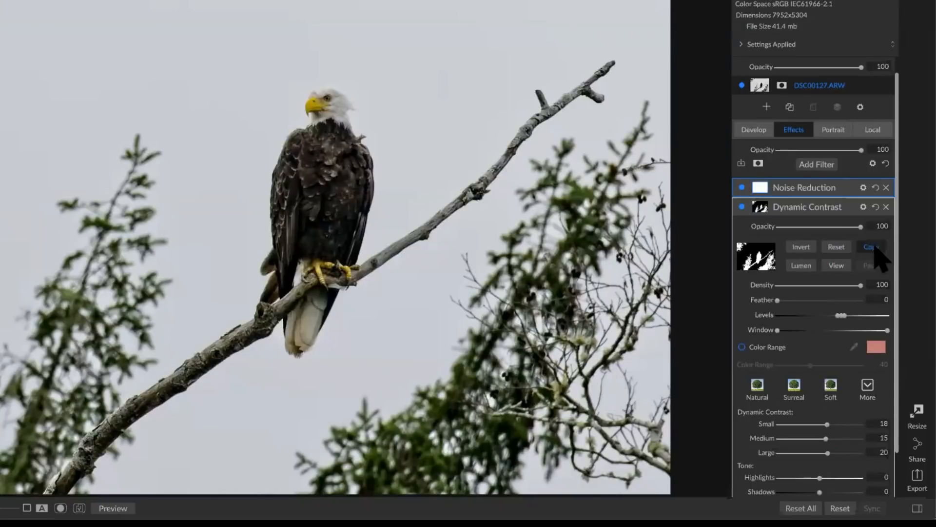
click(846, 188)
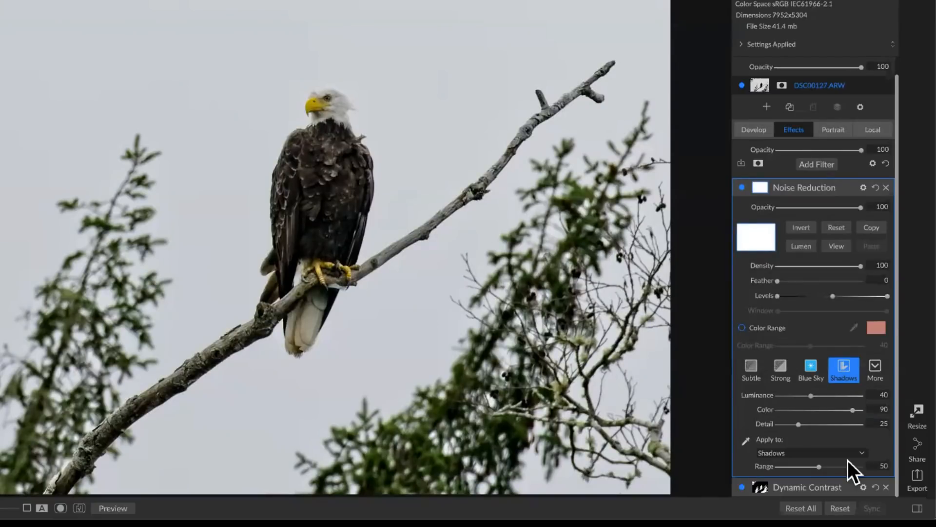
click(851, 486)
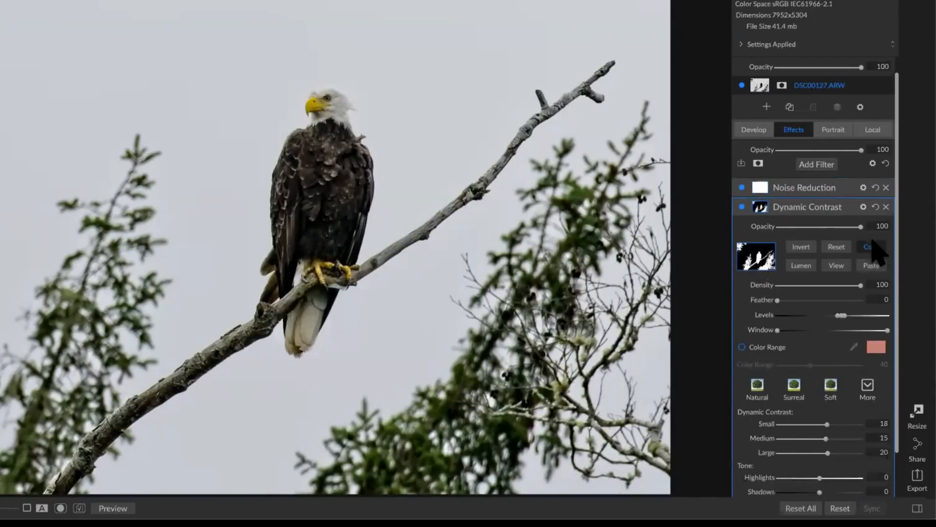
- Paste the copied luminosity mask onto the Noise Reduction filter
mouse_move(847, 189)
click(776, 190)
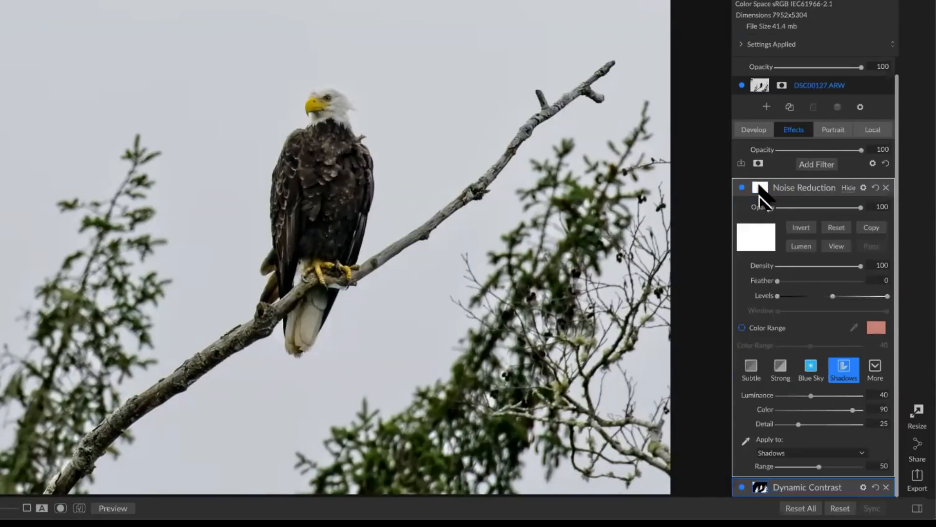
click(761, 191)
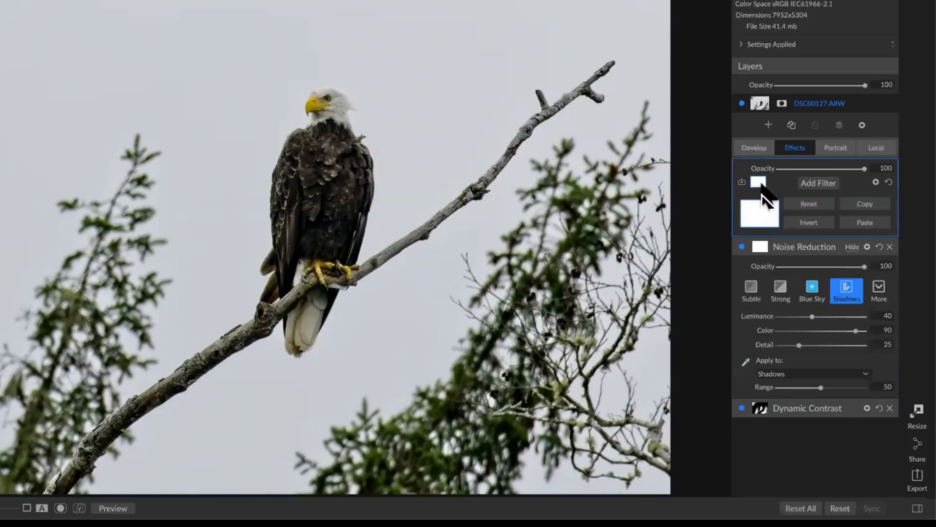
click(760, 184)
click(766, 207)
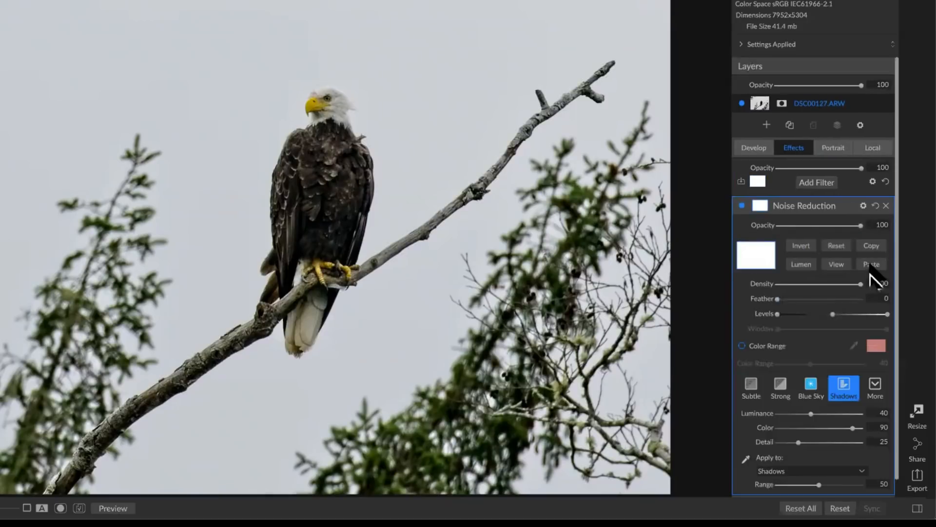
click(871, 266)
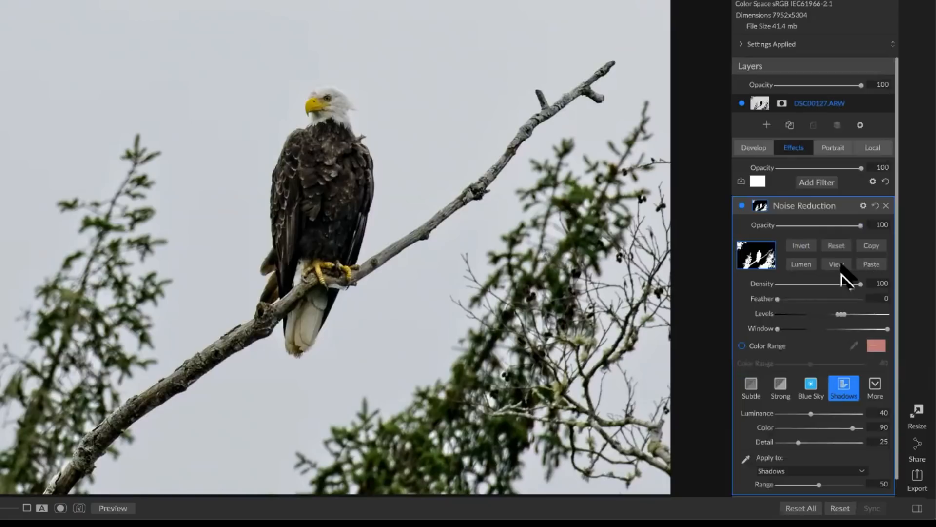
- Compare the photo with the masked Noise Reduction filter off and on, leaving the filter enabled
click(742, 206)
click(741, 205)
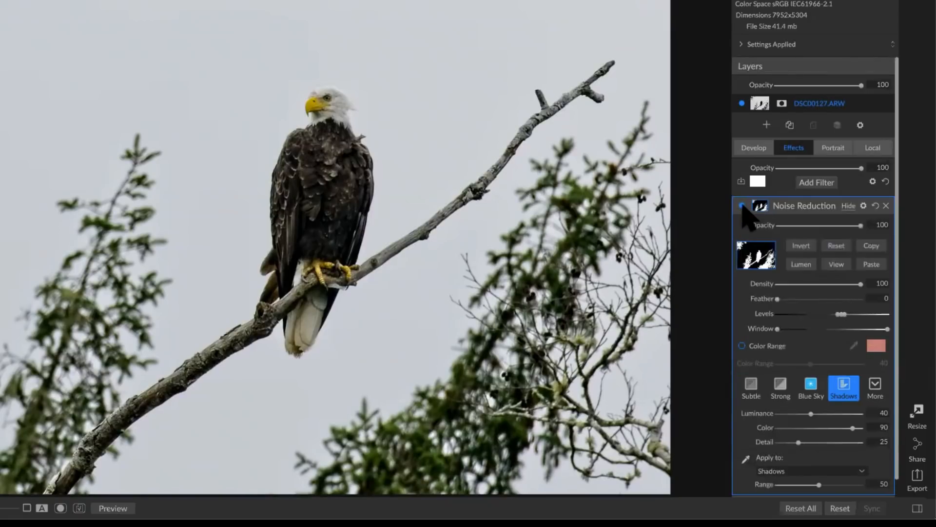
click(741, 205)
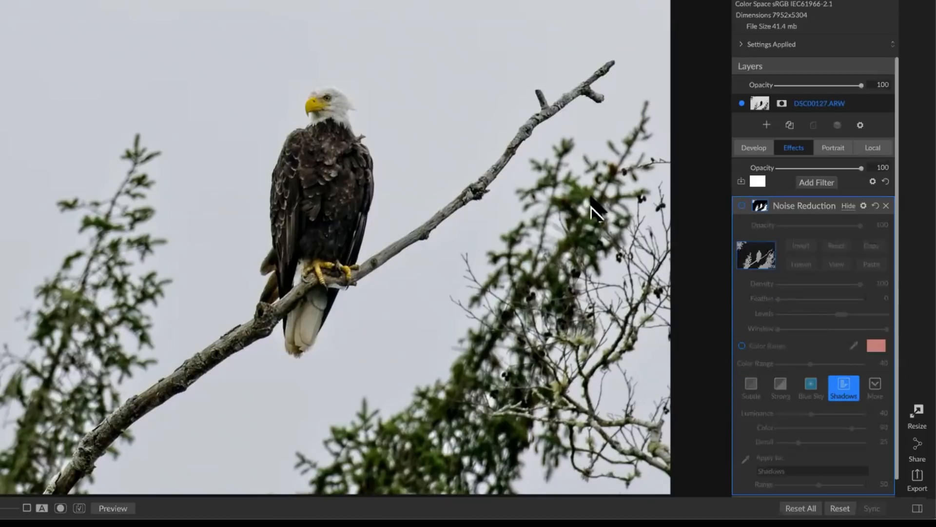
click(742, 206)
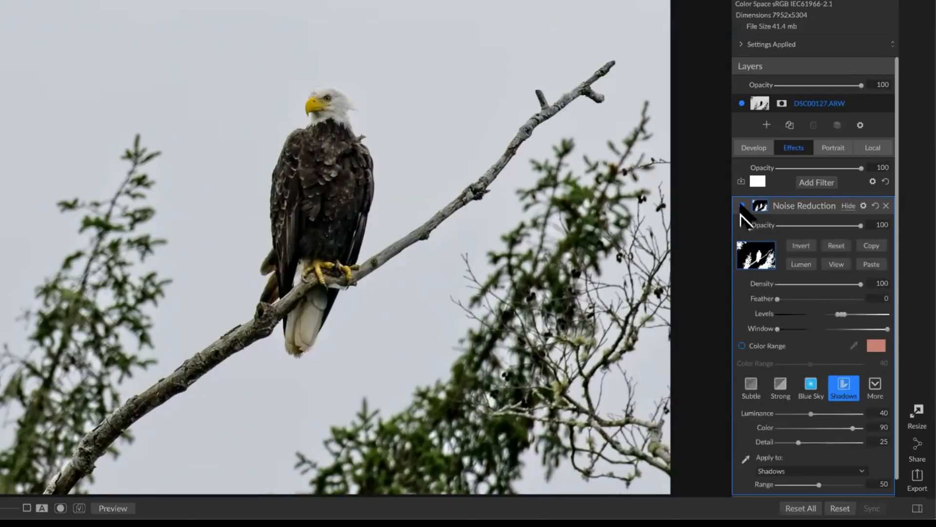
click(741, 205)
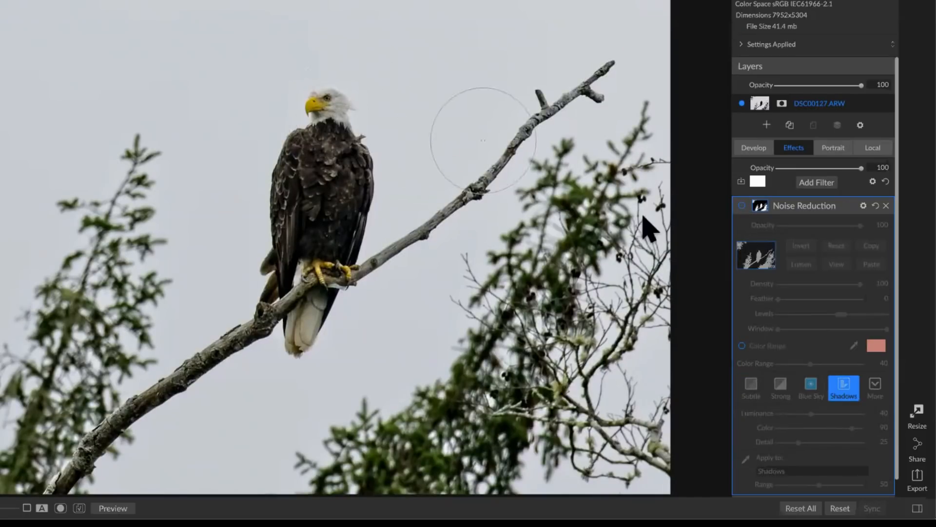
click(742, 206)
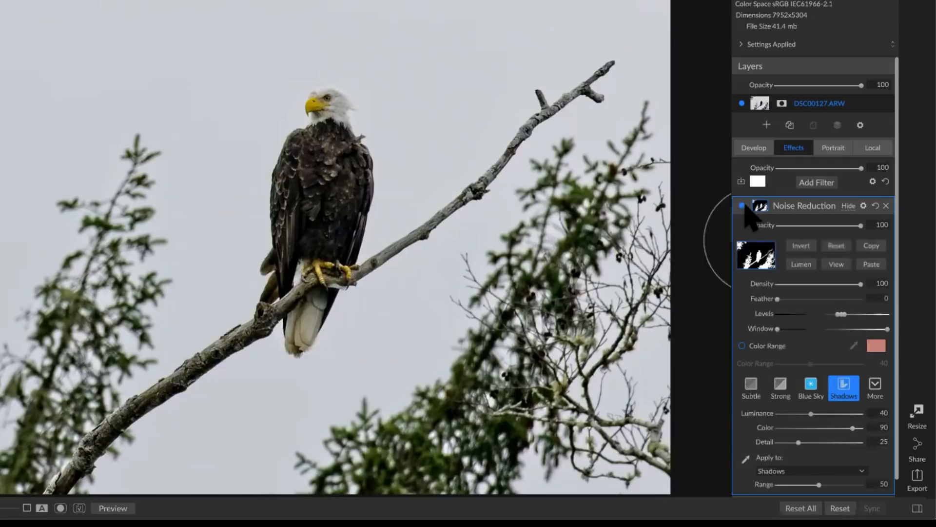
- Reduce the Noise Reduction filter's opacity to 62 and raise its detail to 64
drag(857, 236, 830, 236)
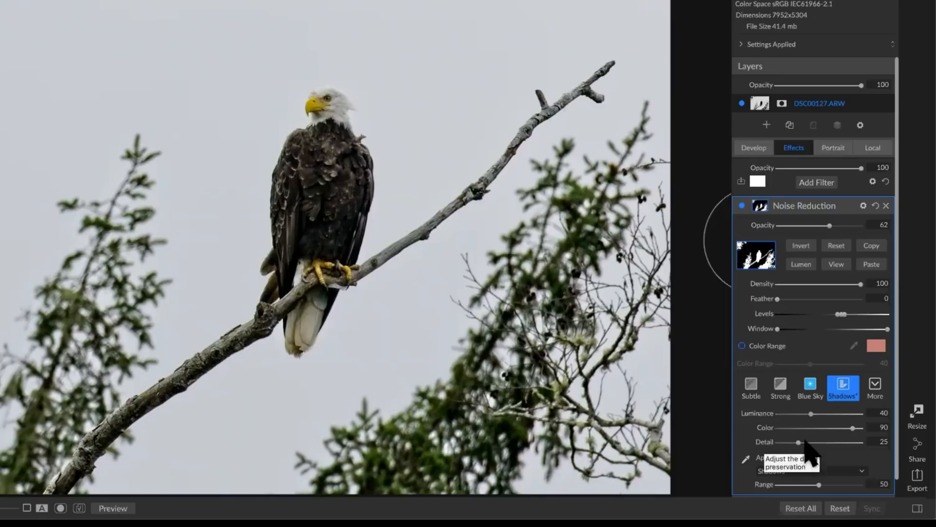
drag(800, 443, 831, 454)
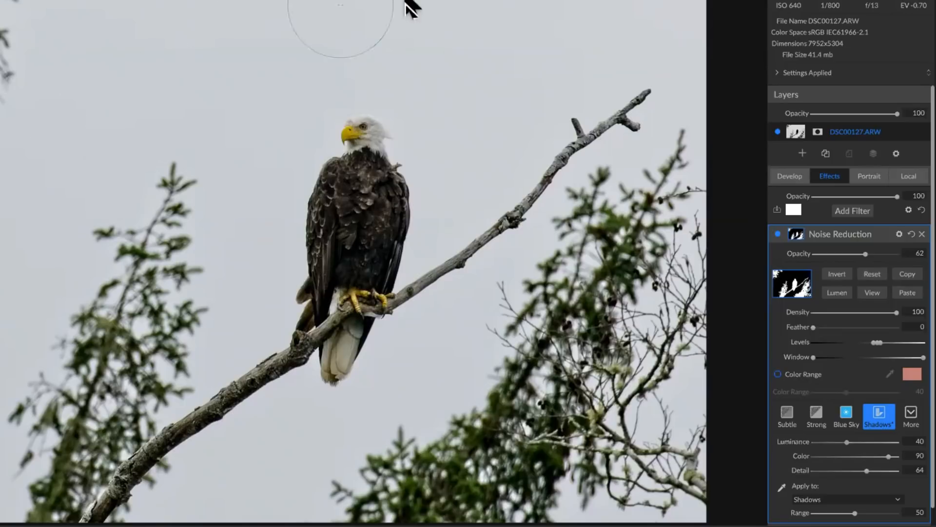
- Add a second Noise Reduction filter in the Subtle style, with the copied luminosity mask pasted onto it and inverted
click(855, 211)
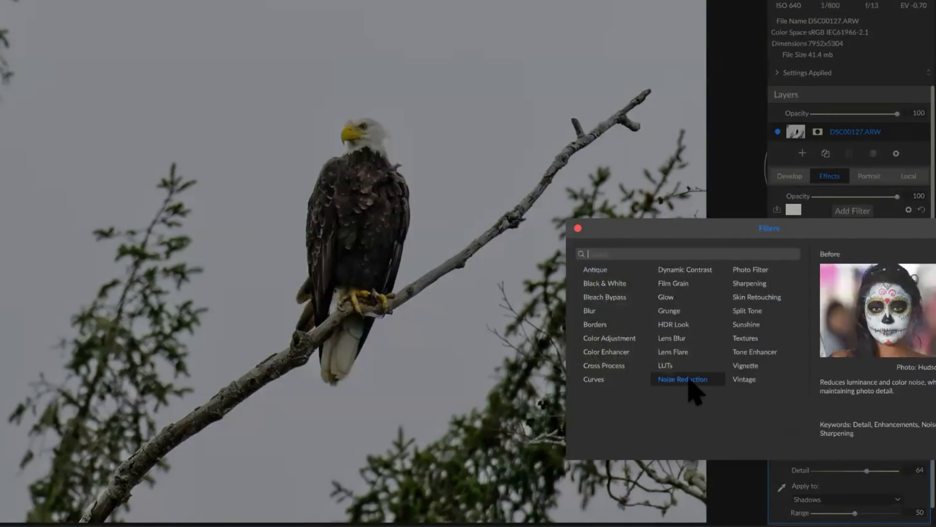
click(690, 385)
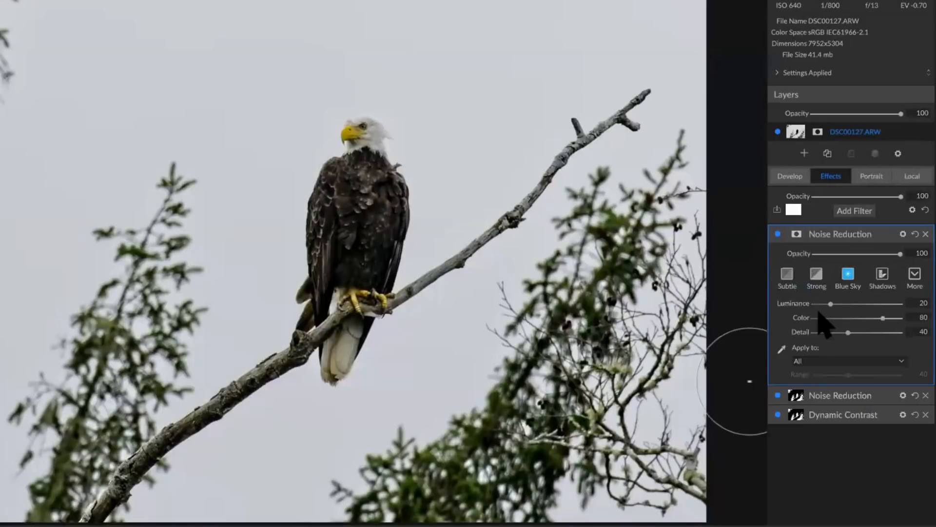
click(797, 234)
click(908, 292)
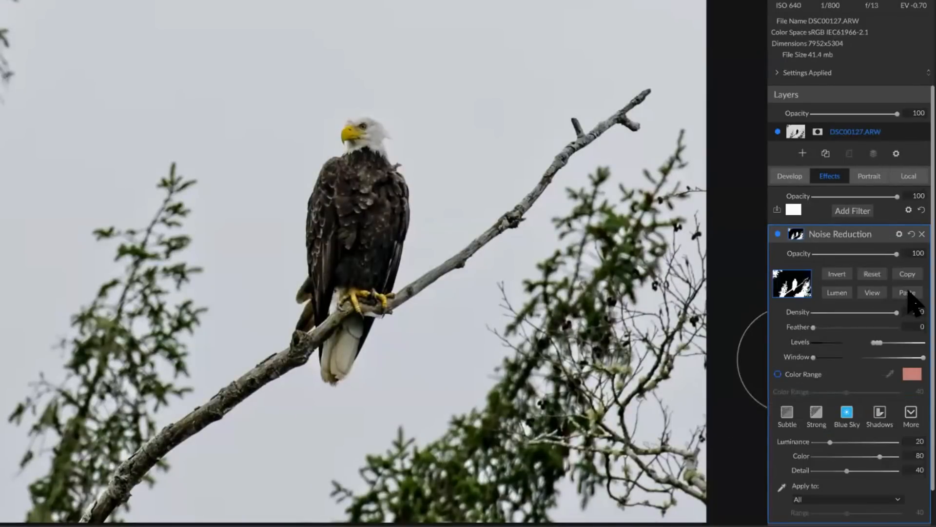
click(837, 275)
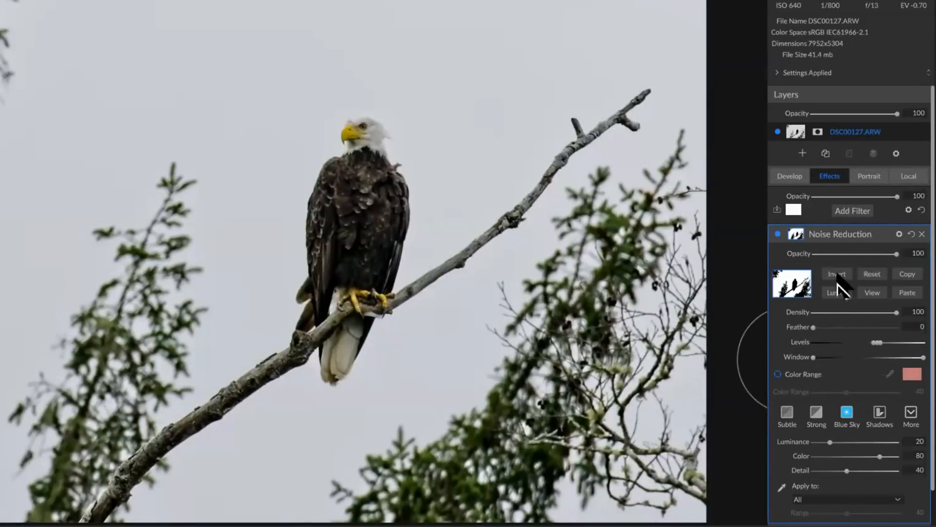
click(787, 416)
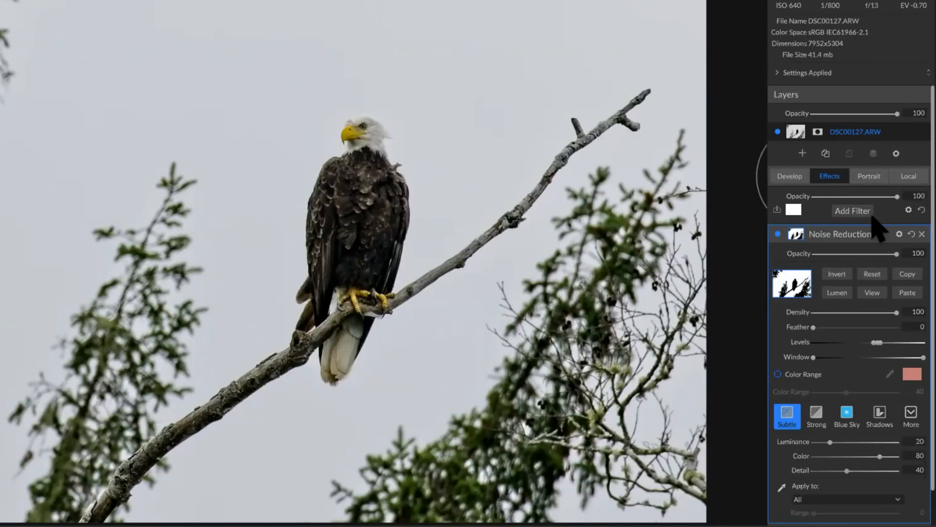
- Compare the edited photo with the original by switching the preview off and on
key(backslash)
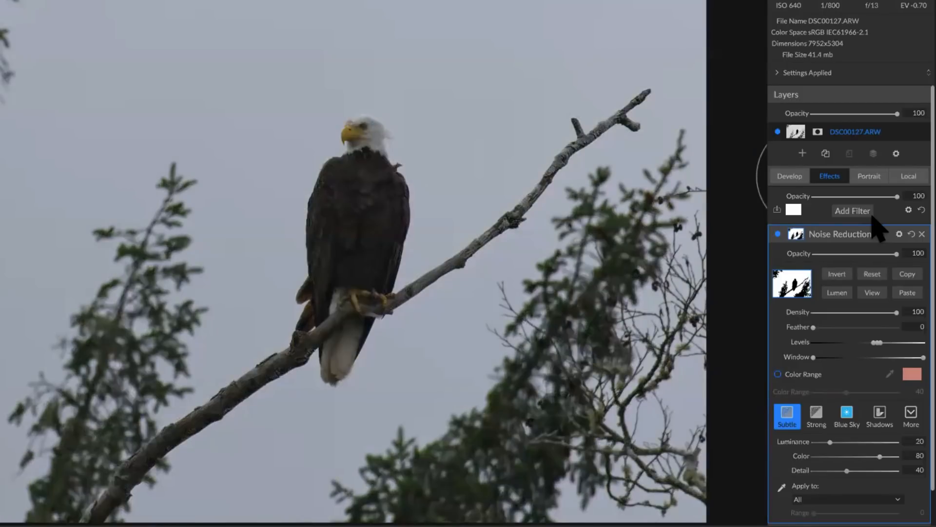
key(backslash)
key(backslash)
key(backslash)
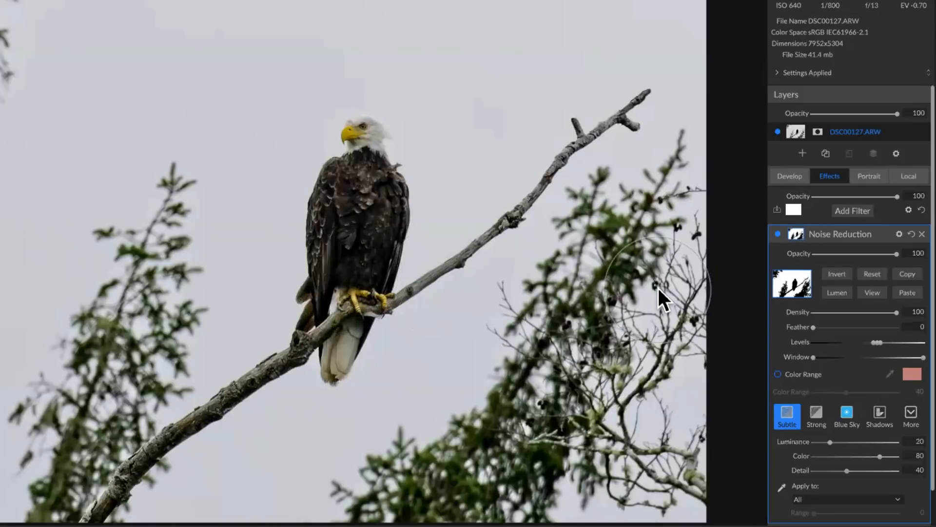
- Add a Split Tone filter and set its highlights color to White
click(856, 210)
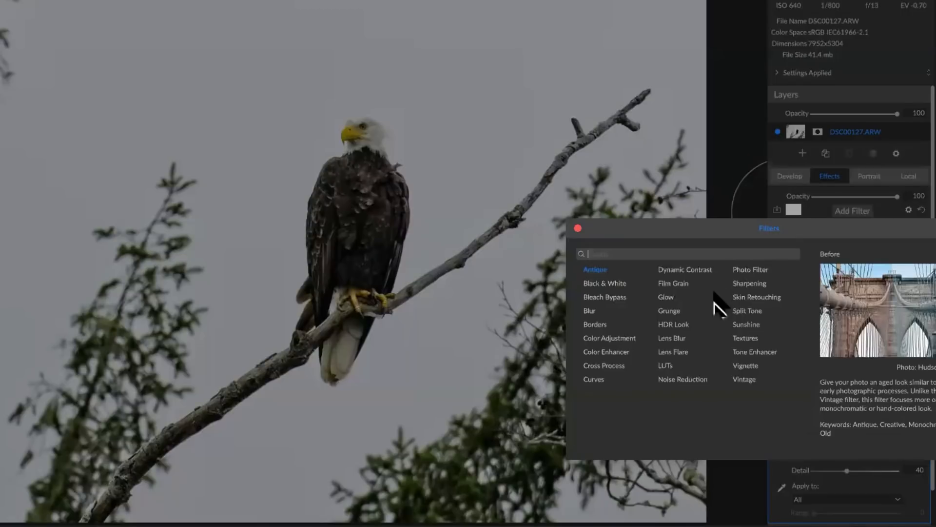
click(749, 311)
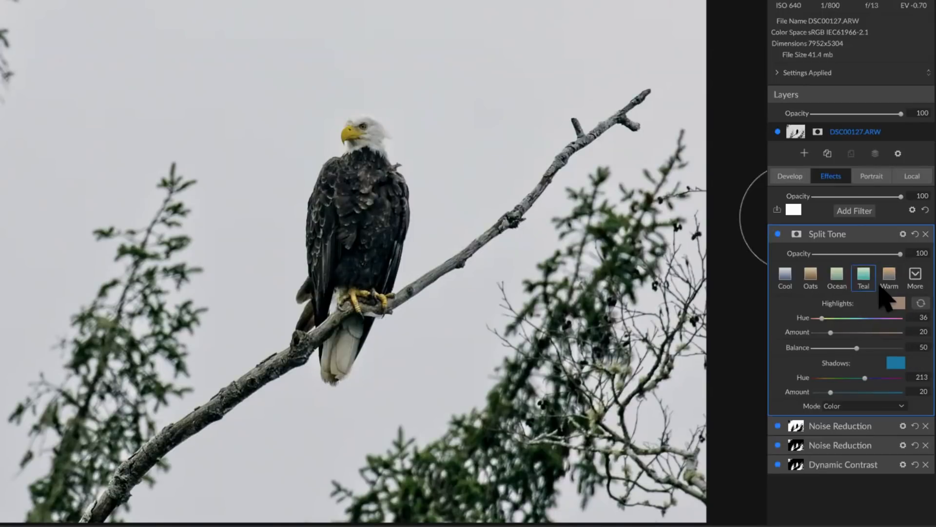
click(895, 303)
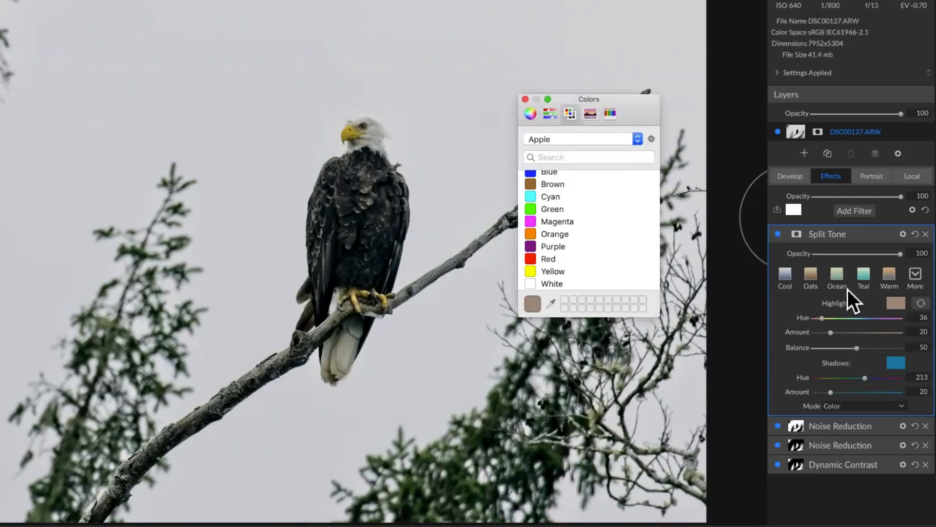
click(555, 284)
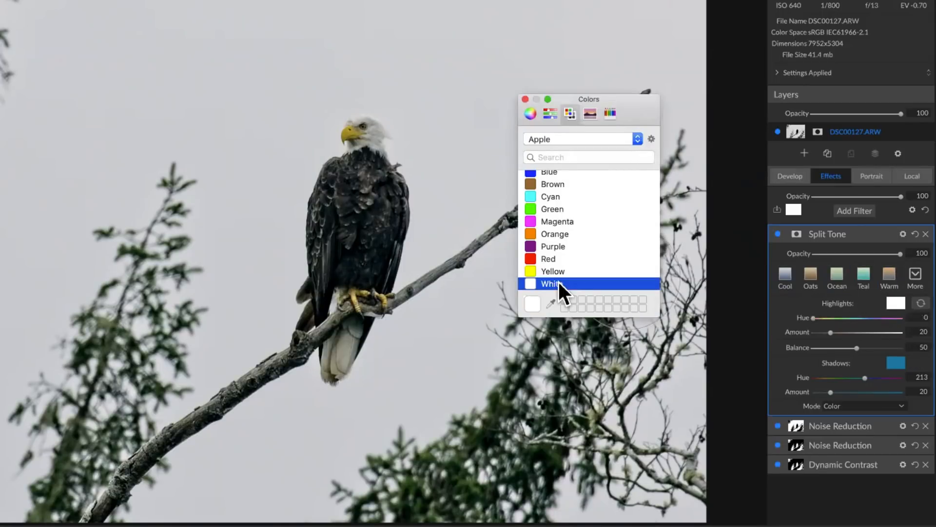
click(526, 98)
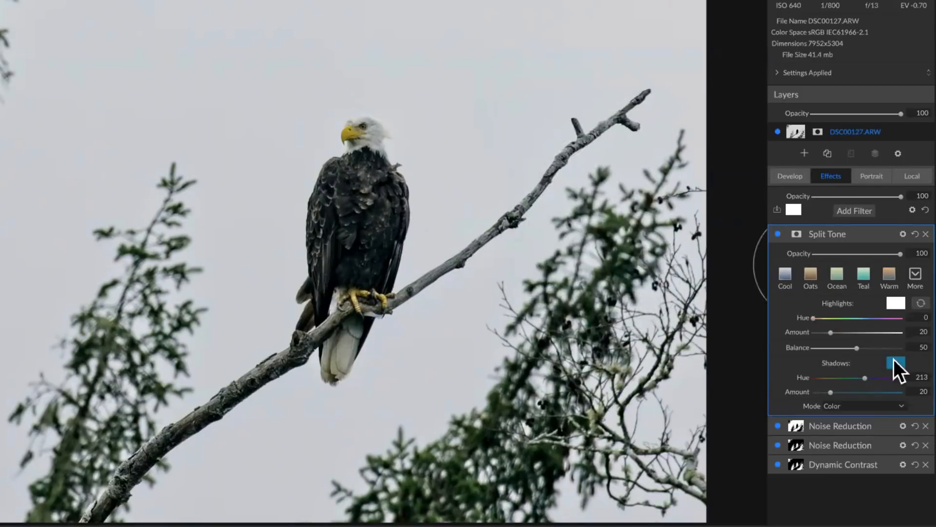
- Set the Split Tone filter's shadows color to White and raise both the highlights and shadows amounts to 100
click(895, 362)
click(578, 283)
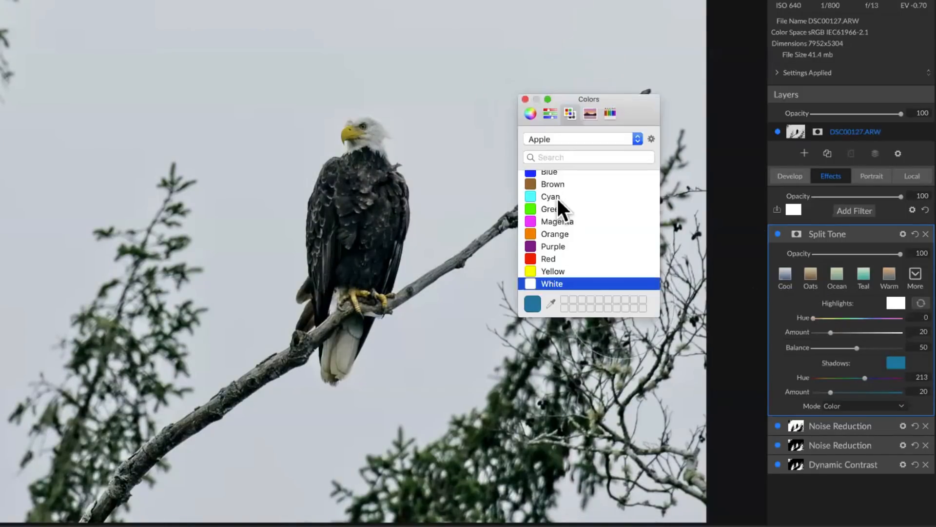
click(525, 99)
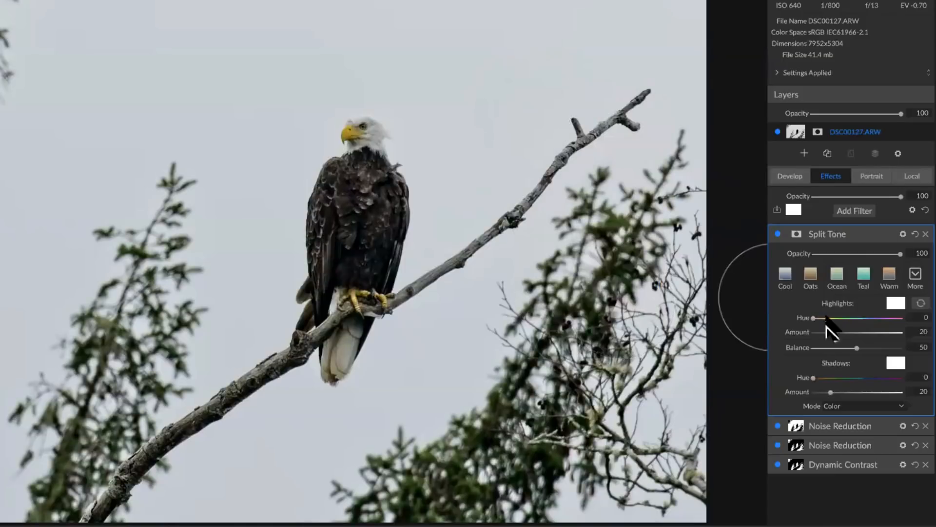
drag(830, 331, 902, 332)
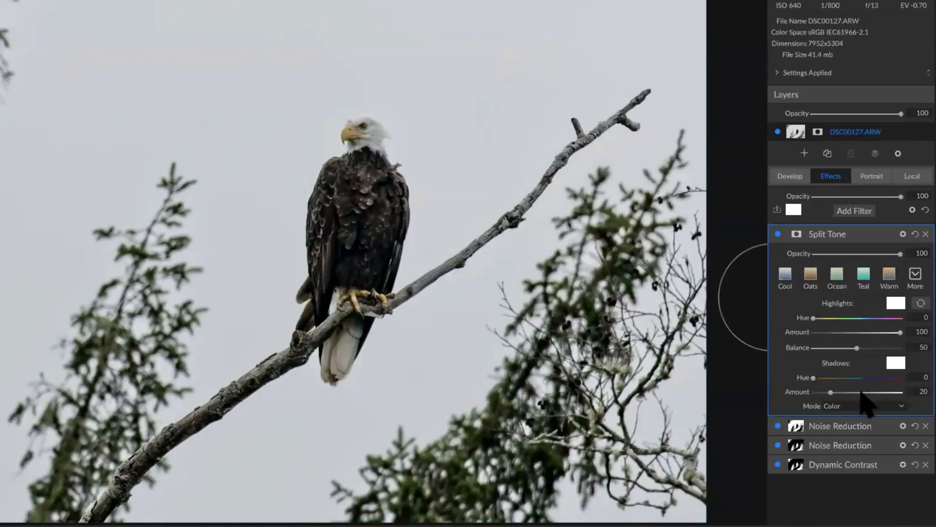
drag(832, 397, 926, 397)
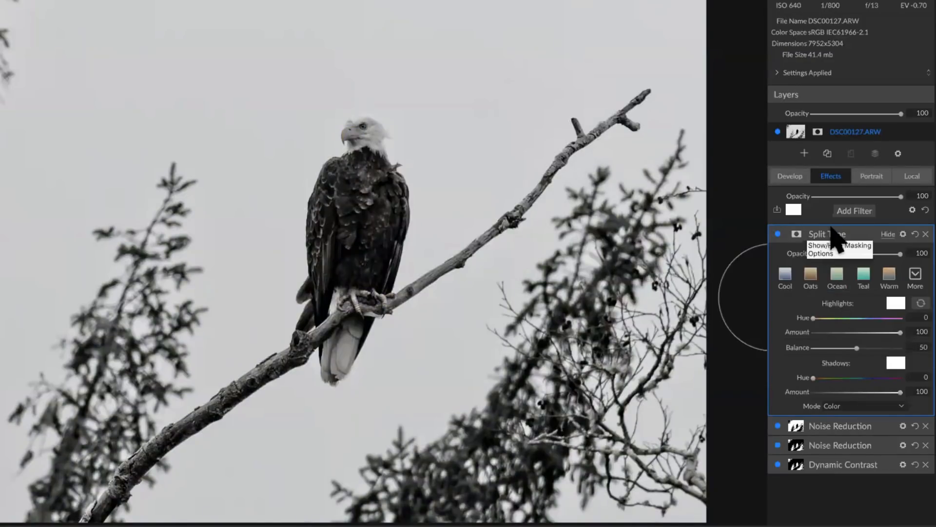
- Paste the copied luminosity mask onto the Split Tone filter and invert it so the desaturation affects the sky
click(796, 234)
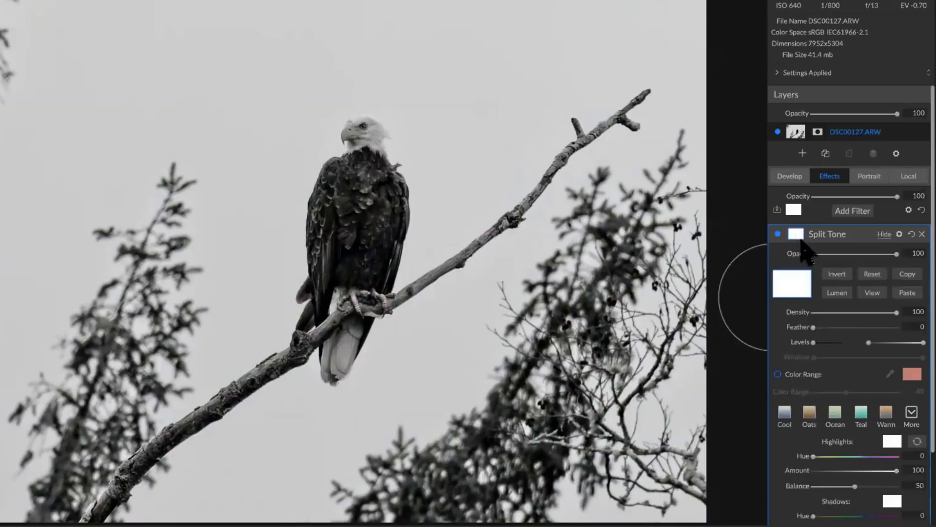
click(907, 293)
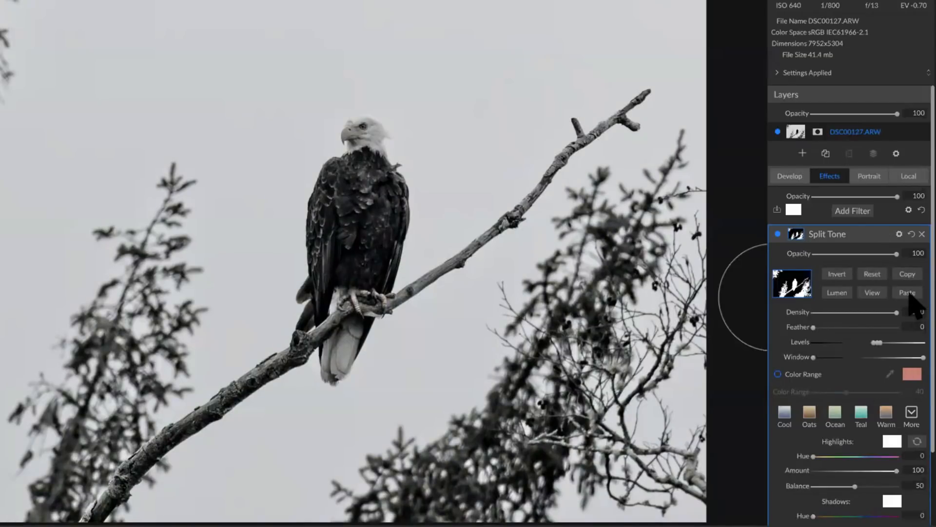
click(837, 273)
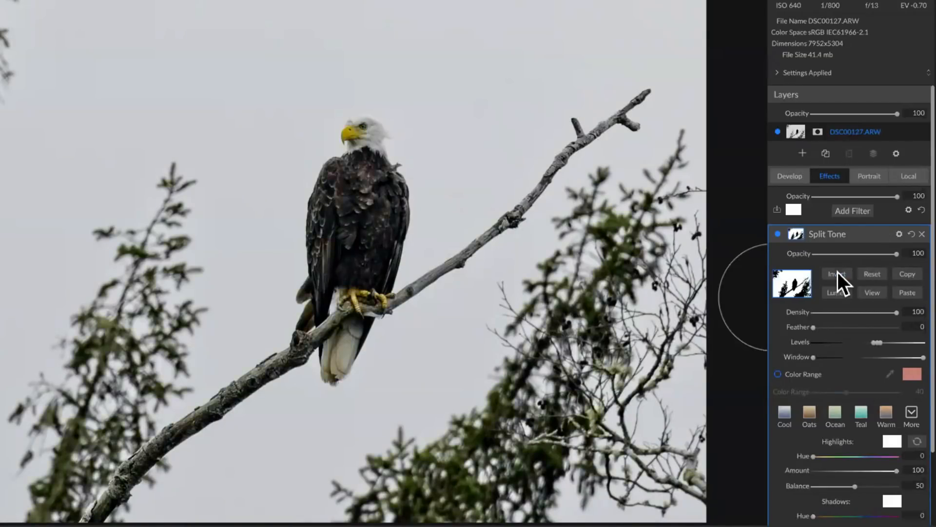
- Compare the photo with the masked Split Tone filter off and on, leaving the filter enabled
click(777, 234)
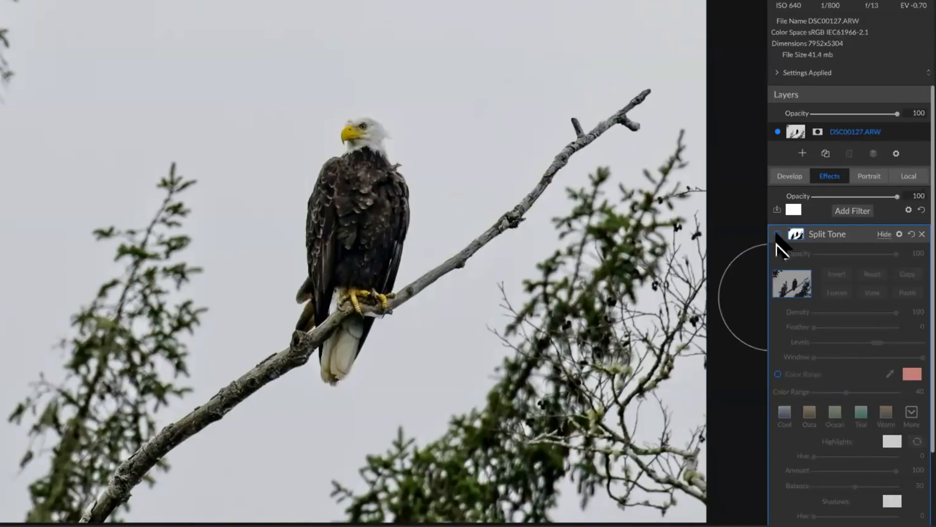
click(777, 234)
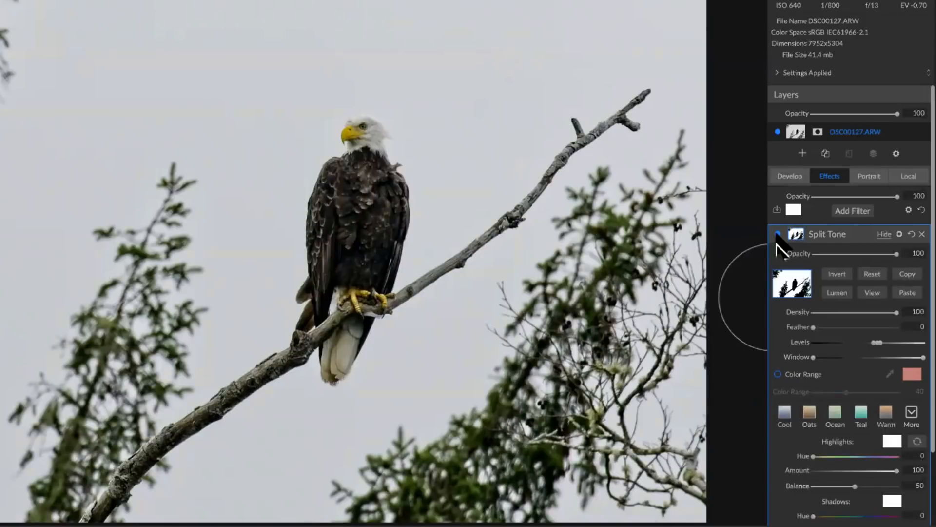
click(777, 234)
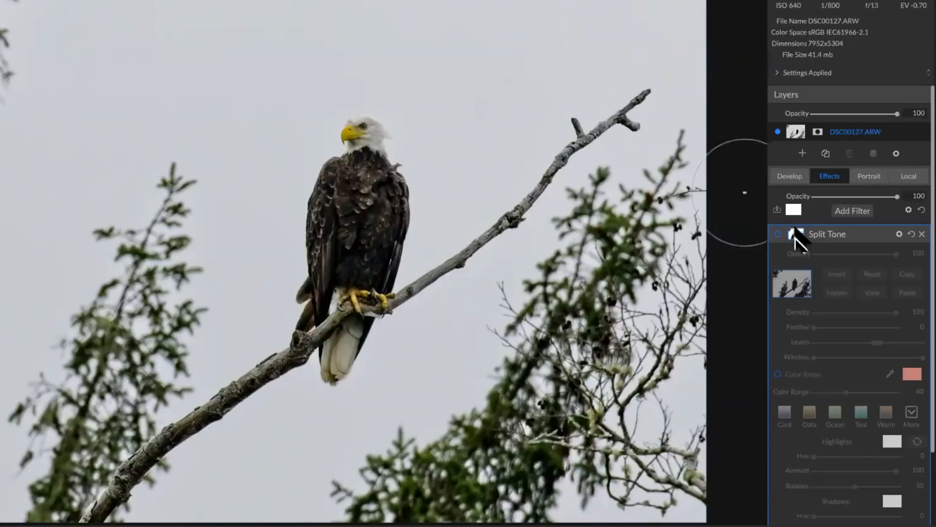
click(778, 234)
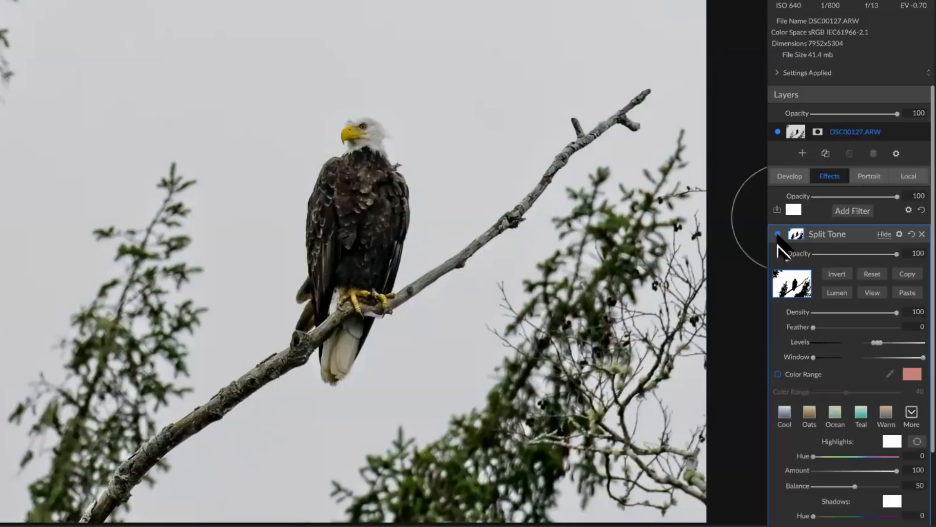
click(777, 235)
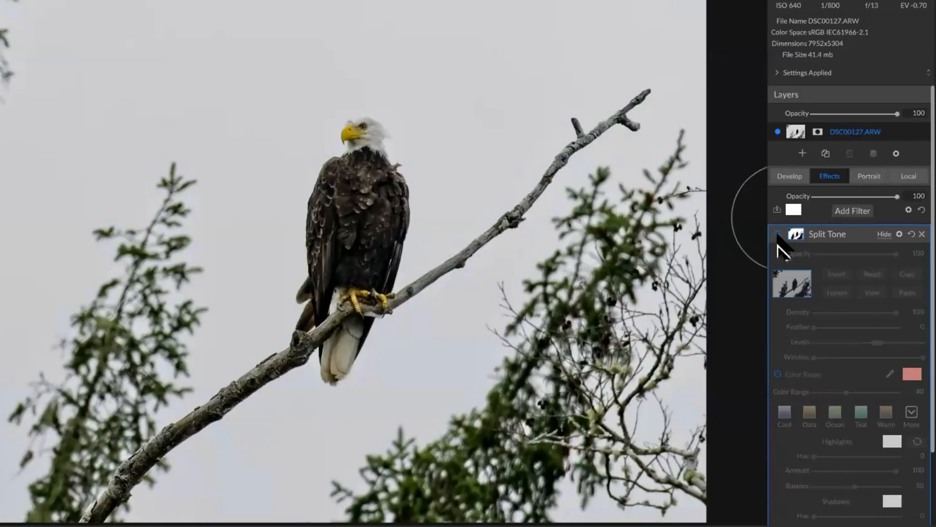
click(777, 234)
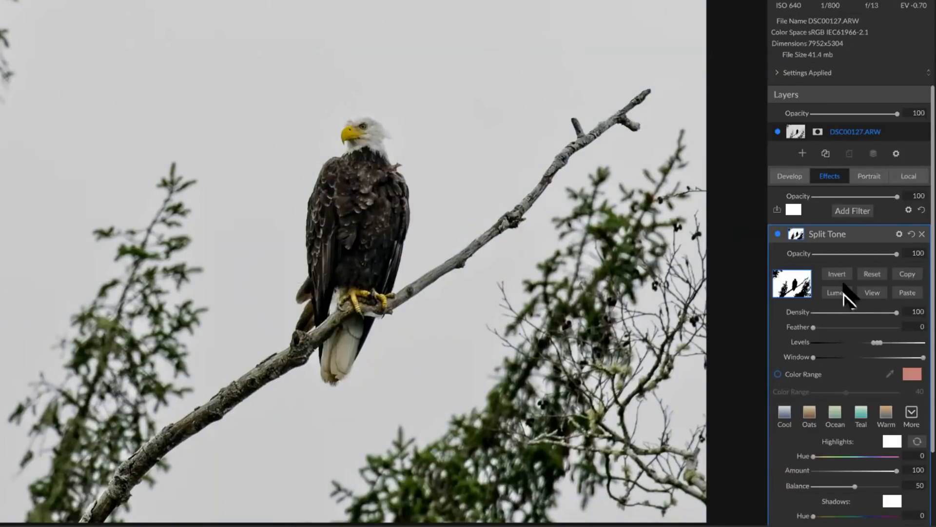
- Add a Vignette filter with the White Vignette style and reduce its opacity to 39
click(862, 211)
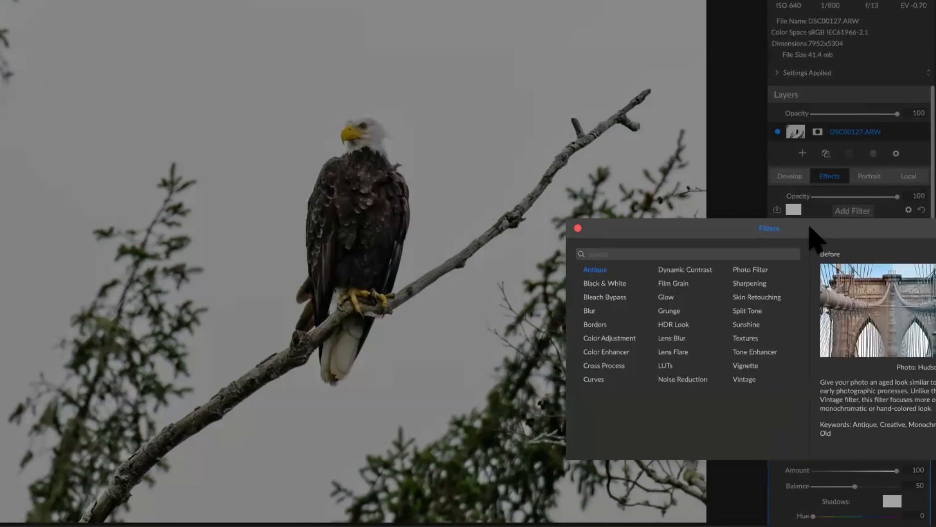
click(751, 364)
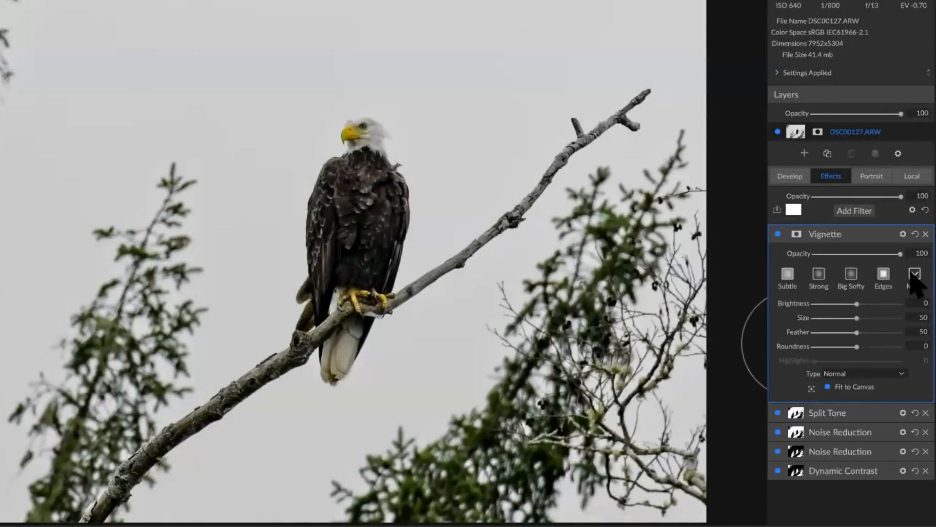
click(912, 276)
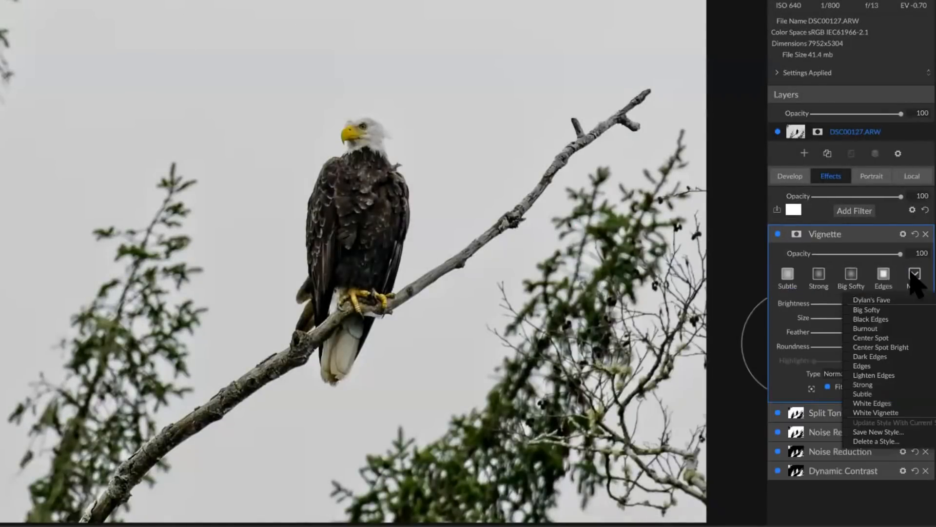
click(876, 412)
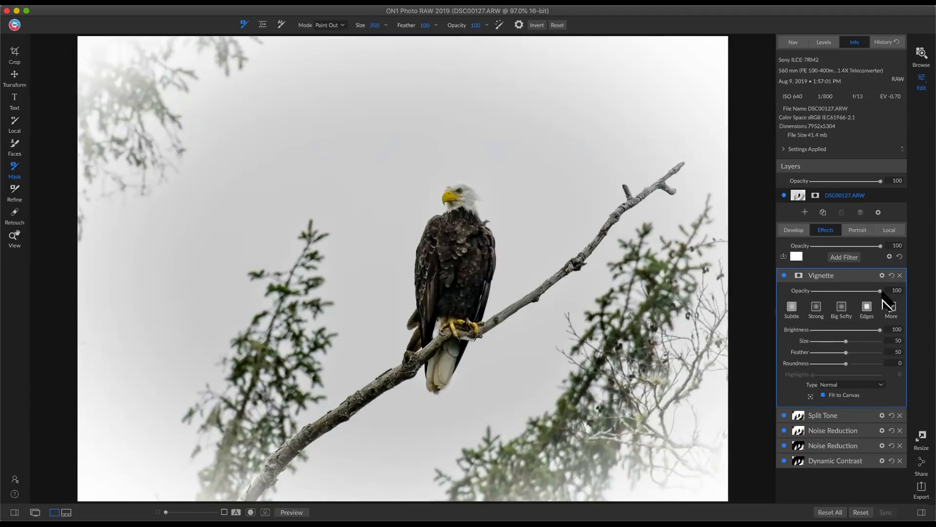
drag(881, 291, 844, 293)
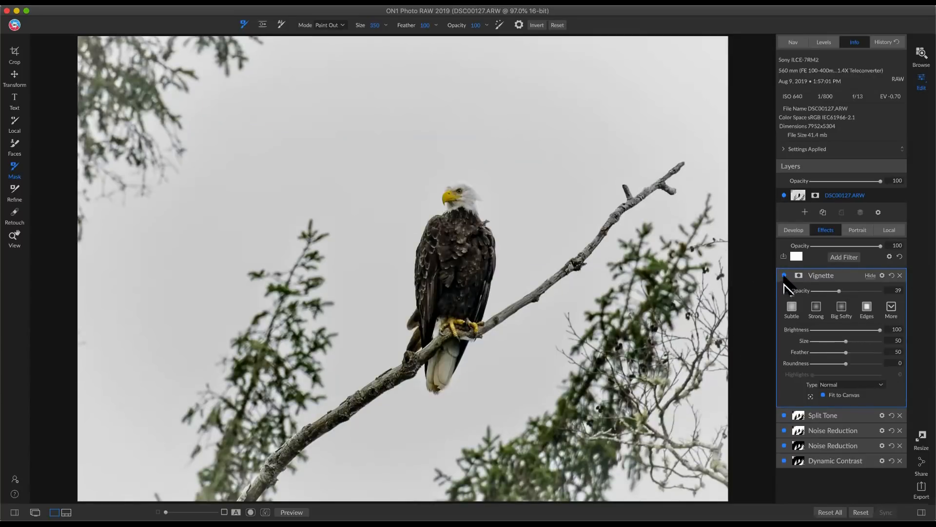
- Compare the photo with the Vignette filter off and on, leaving the filter enabled
click(785, 276)
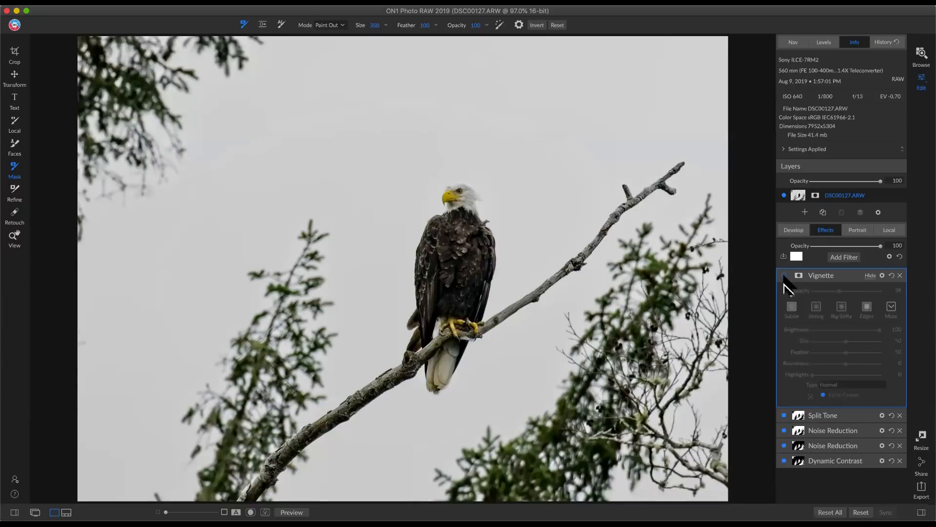
click(784, 275)
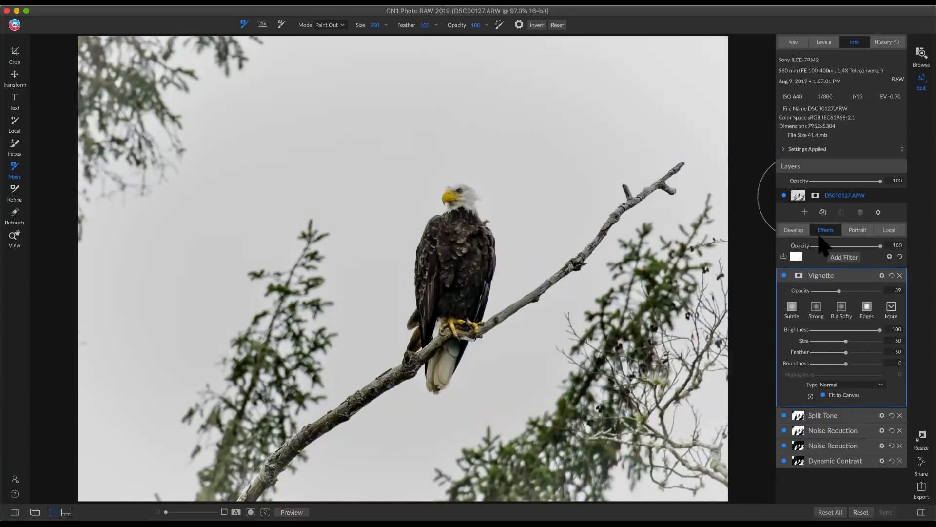
click(784, 276)
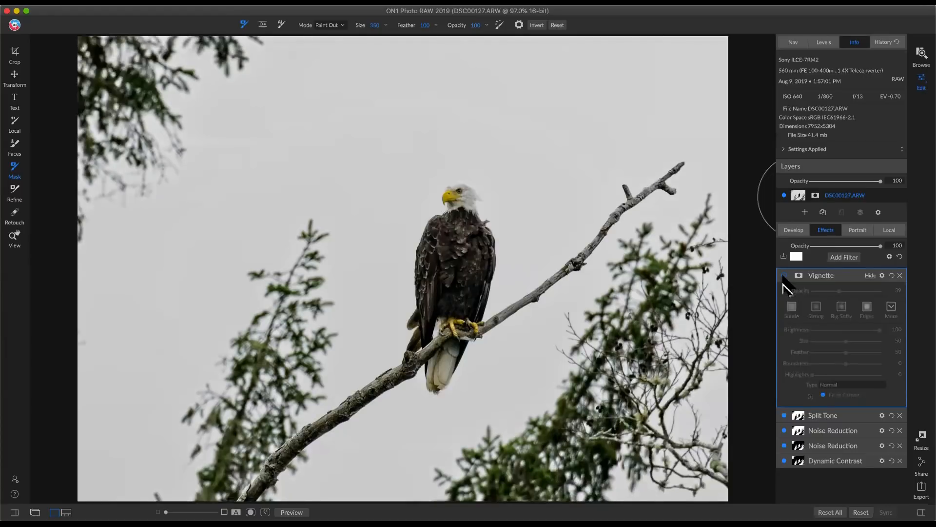
click(784, 276)
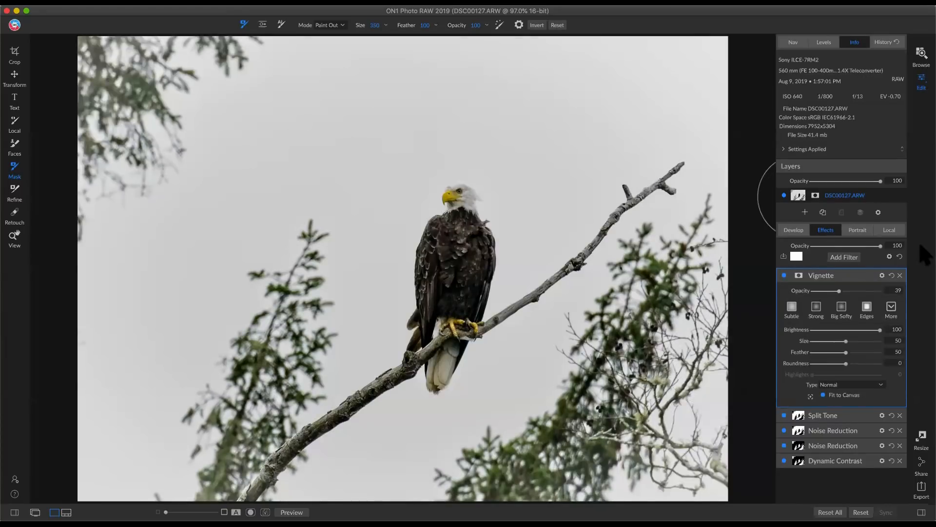
- Compare the fully edited bald eagle photo with the original, leaving the edits displayed
key(backslash)
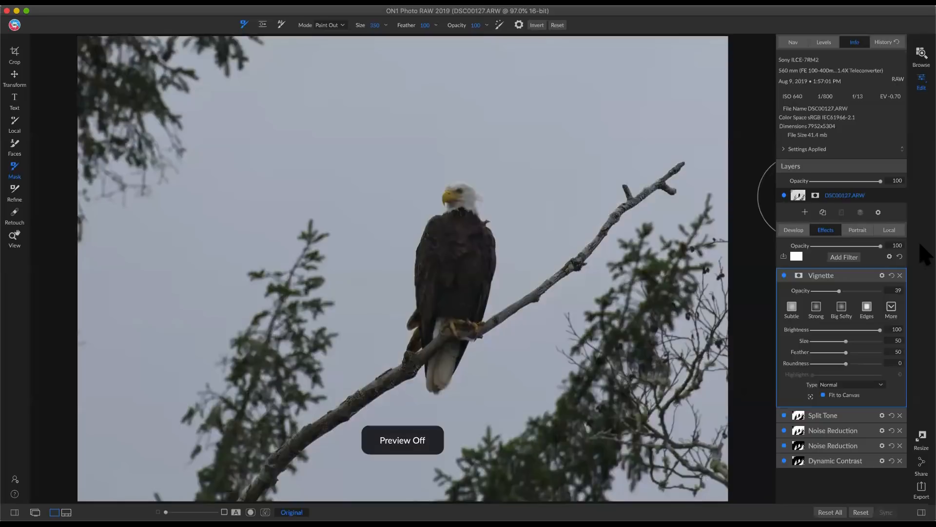
key(backslash)
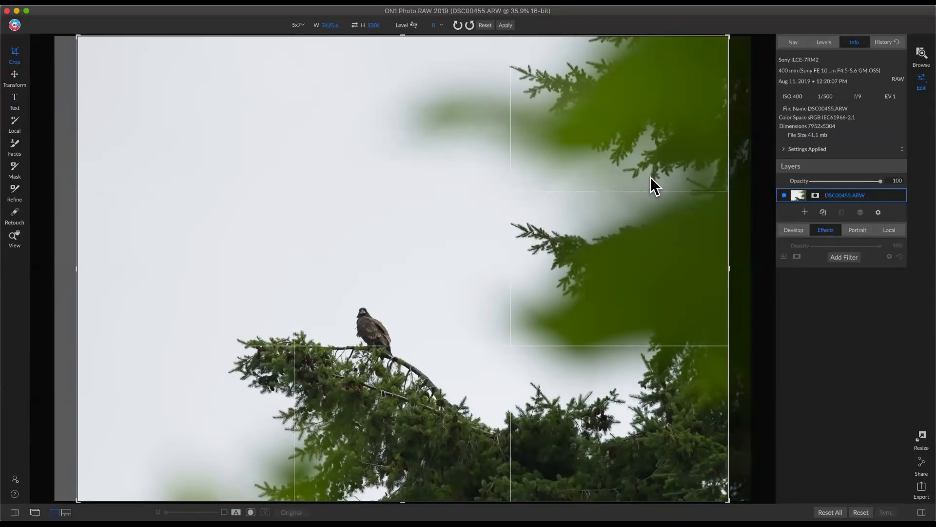
- Crop DSC00455.ARW at the 2x3 (4x6) ratio tightly around the perched bird and the evergreen branch
click(299, 25)
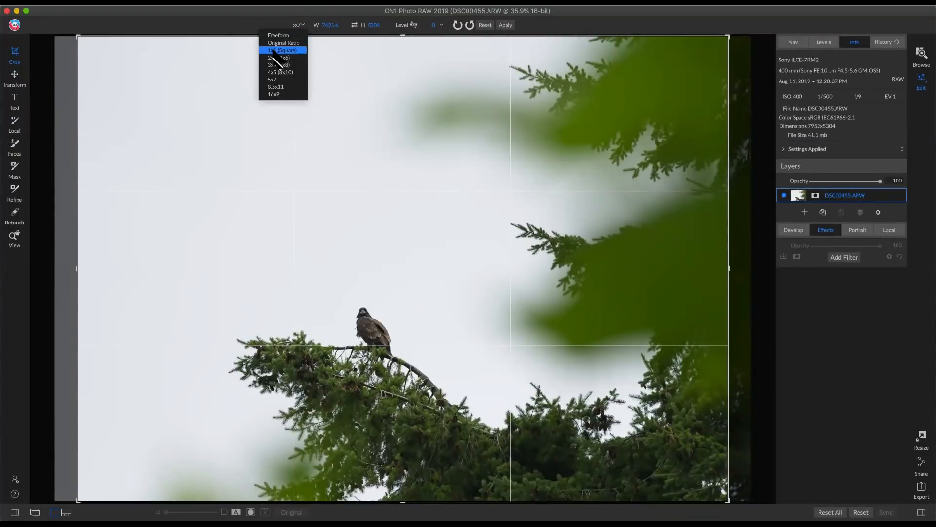
click(277, 58)
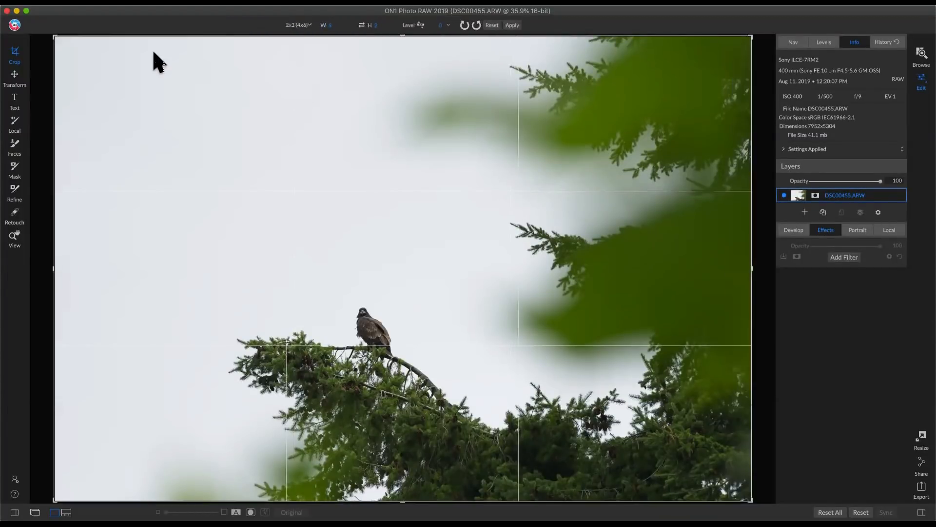
drag(90, 55, 303, 158)
drag(343, 290, 458, 261)
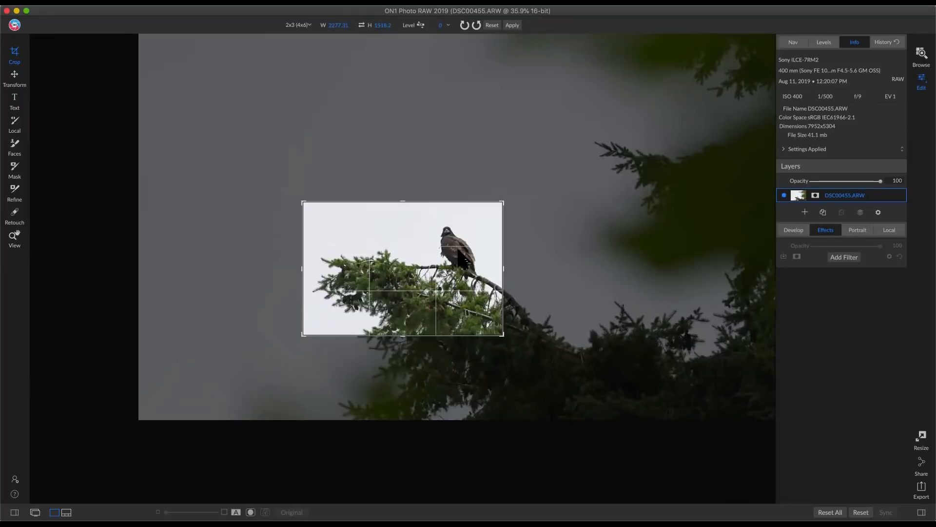
key(Return)
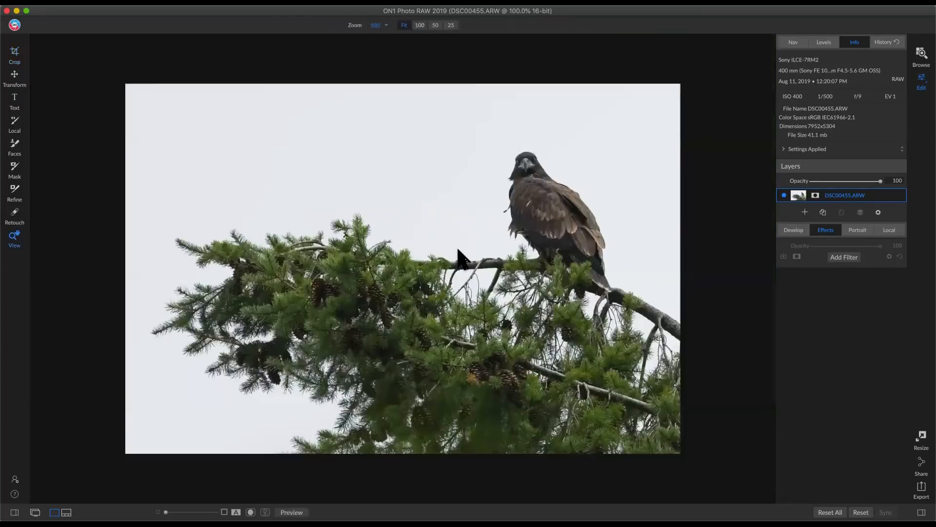
- Enlarge the existing 2x3 crop slightly and reposition the photo inside it to give the bird and branch more room
click(14, 54)
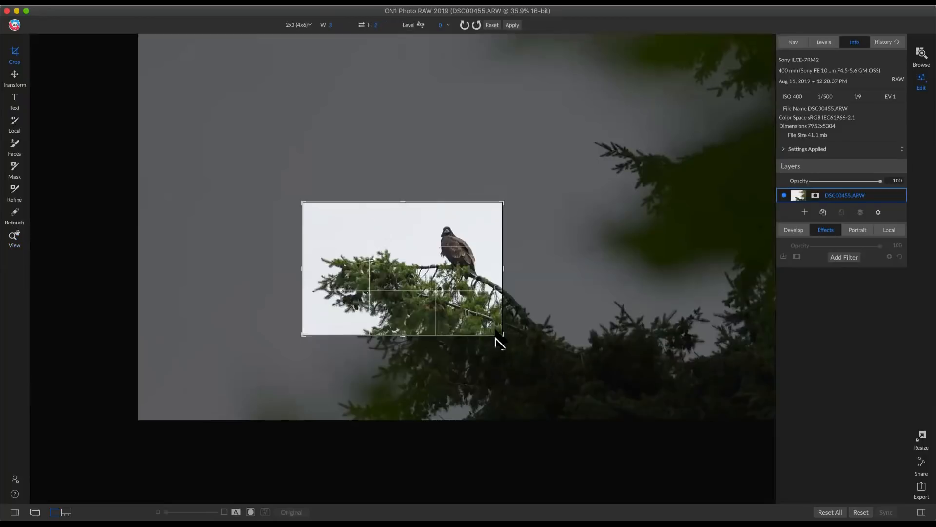
drag(508, 341, 542, 363)
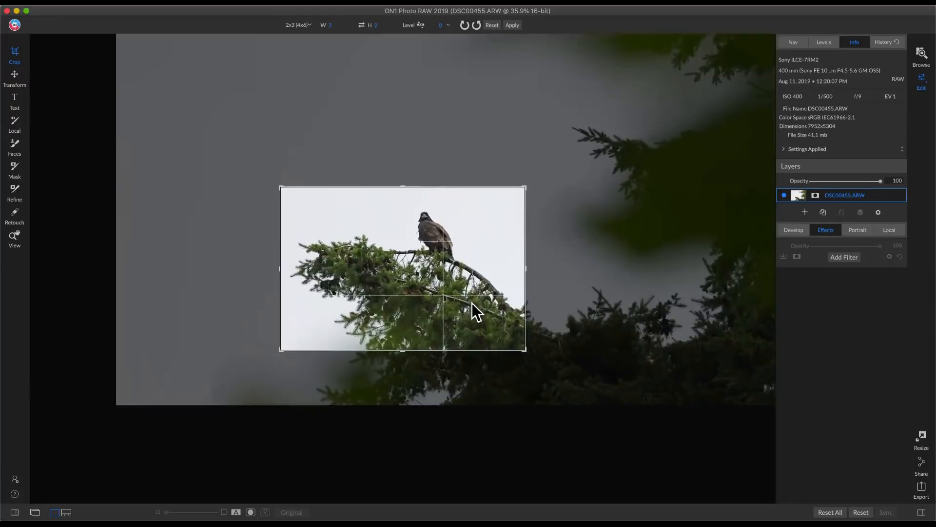
drag(460, 254, 466, 258)
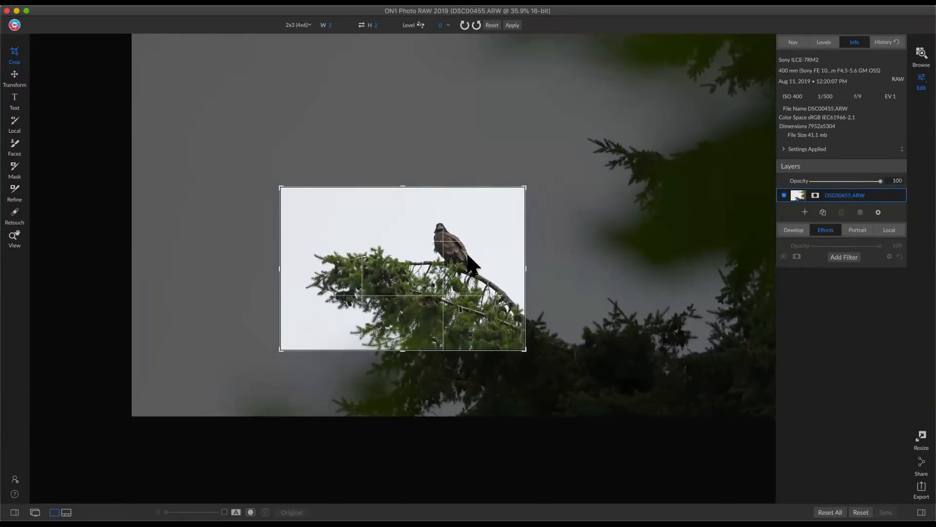
key(Return)
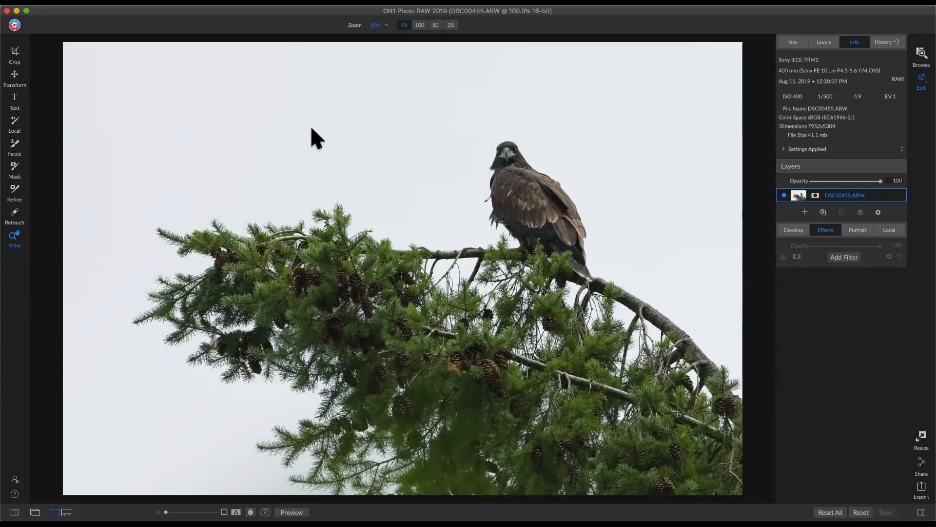
- Try raising the Develop exposure to 0.85 while checking the sky for clipped highlights, and reset the exposure
click(794, 230)
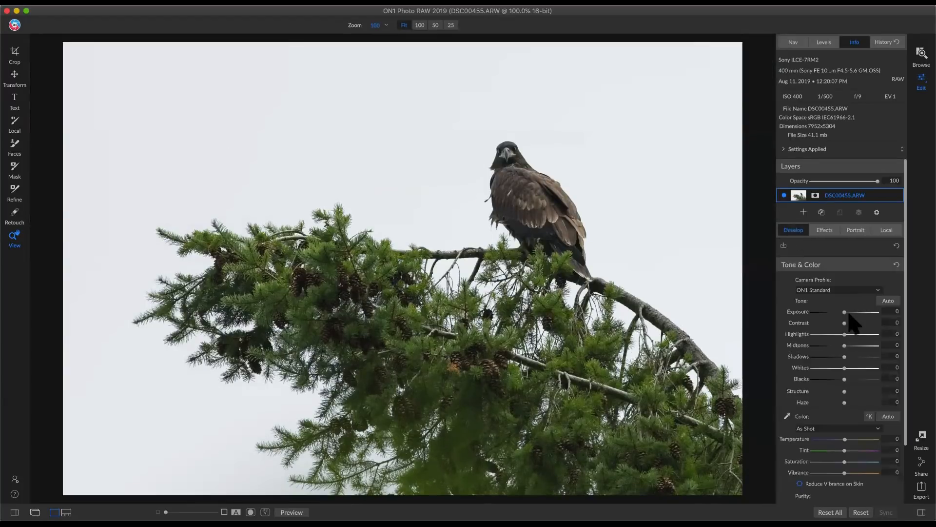
drag(845, 312, 847, 314)
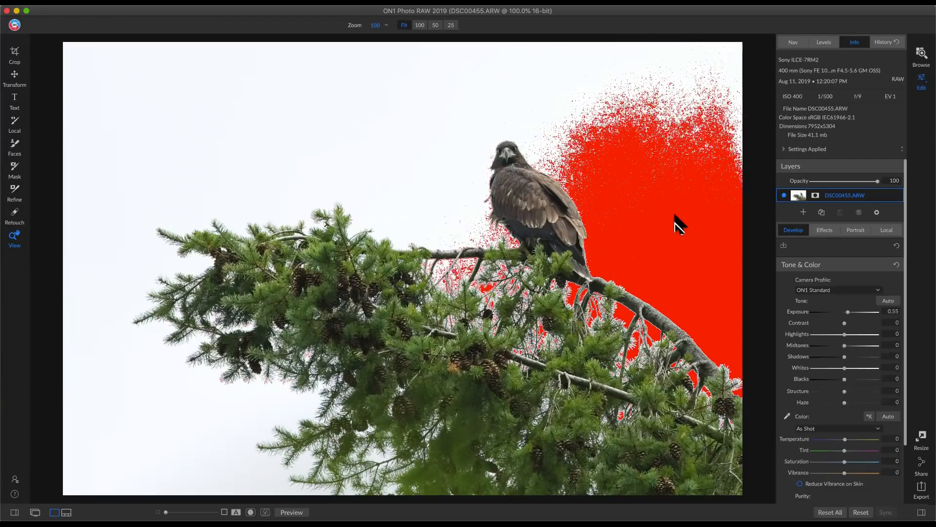
drag(847, 314, 852, 315)
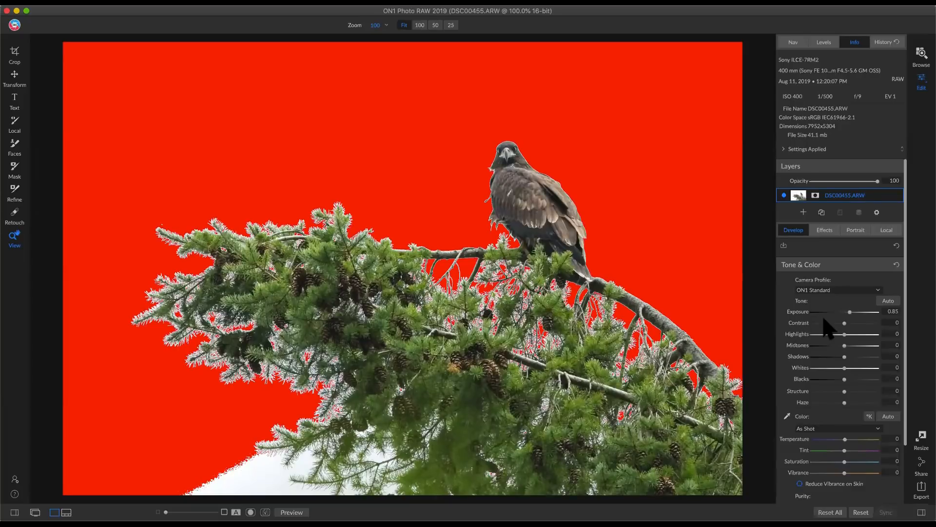
double_click(802, 312)
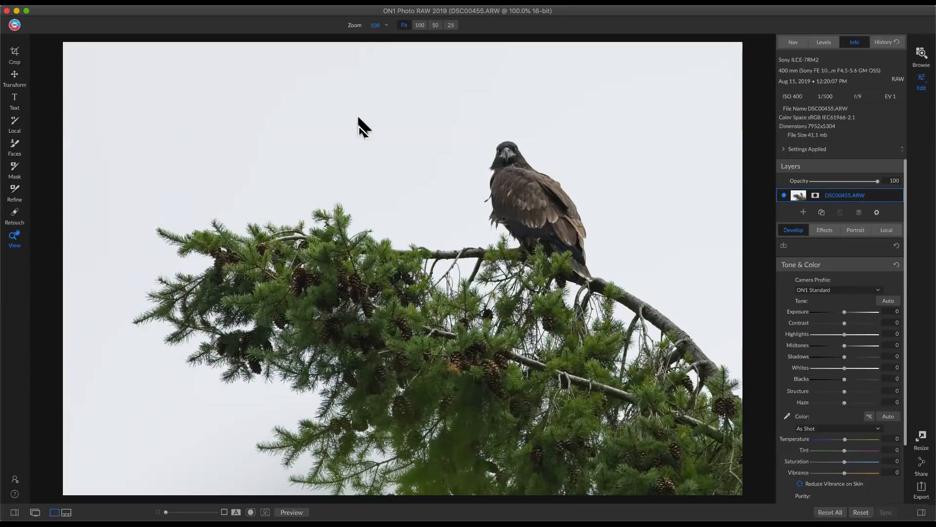
- Keep the ON1 Standard camera profile and set the exposure to 0.5, using the levels histogram as a guide
click(828, 290)
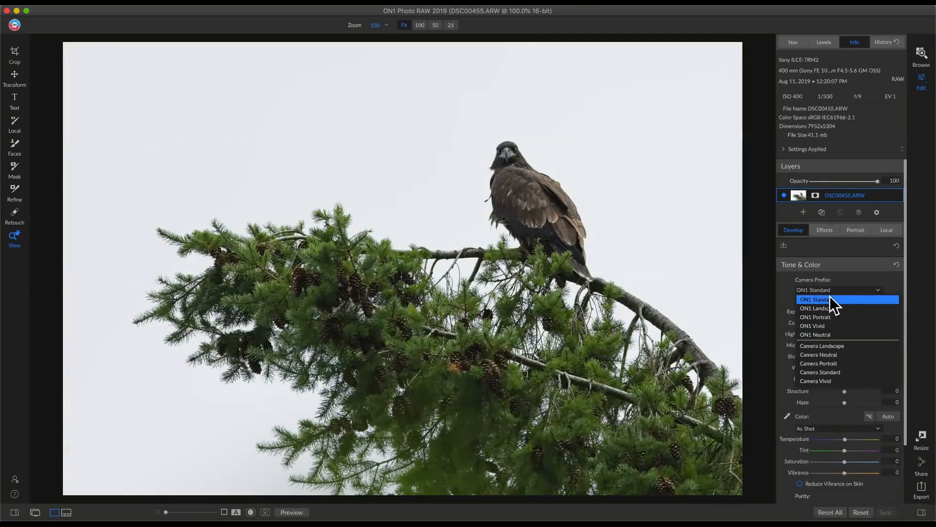
click(826, 299)
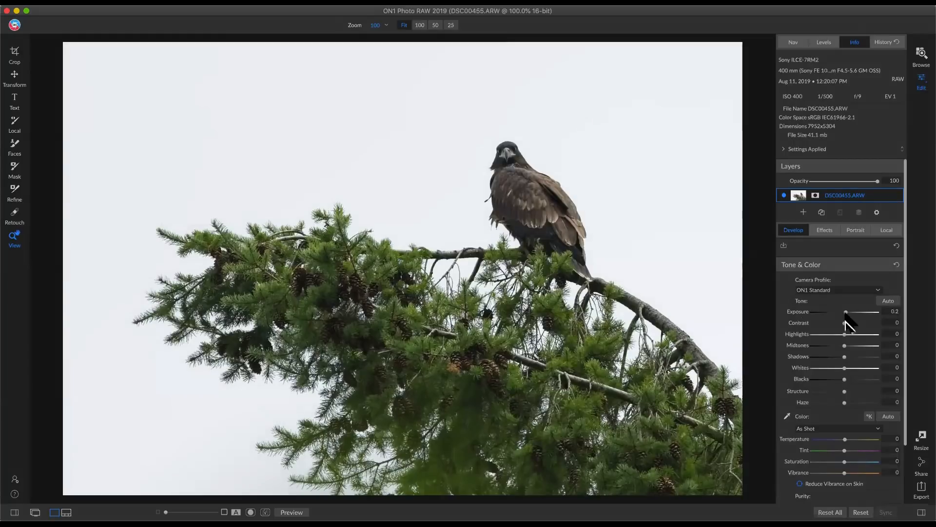
drag(845, 313, 848, 312)
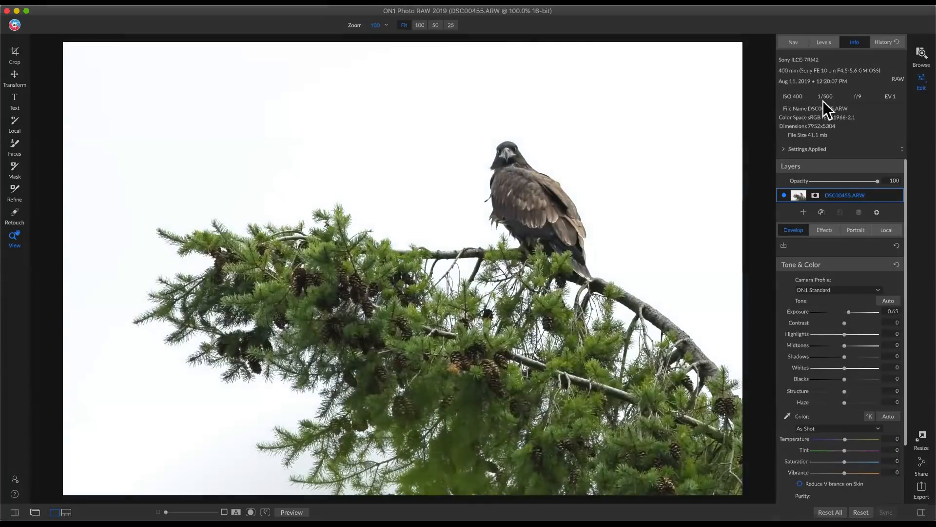
click(831, 44)
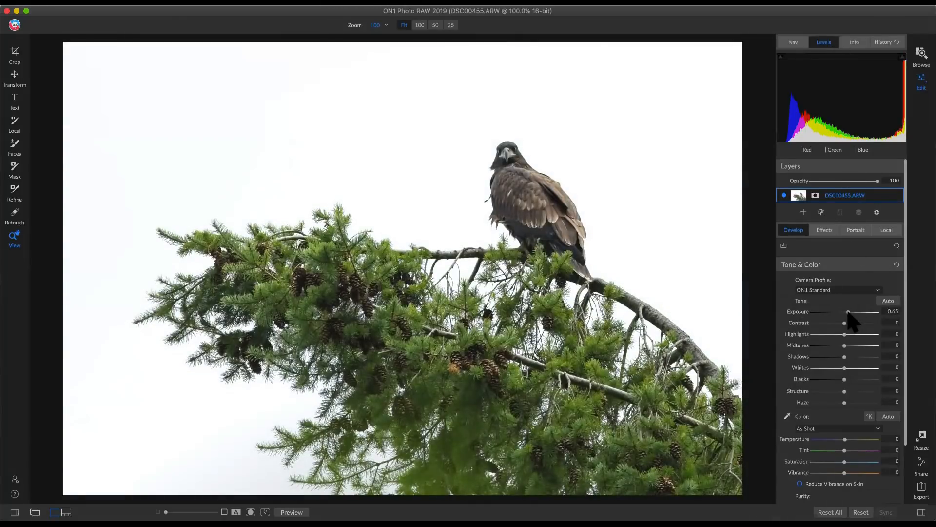
drag(849, 313, 851, 314)
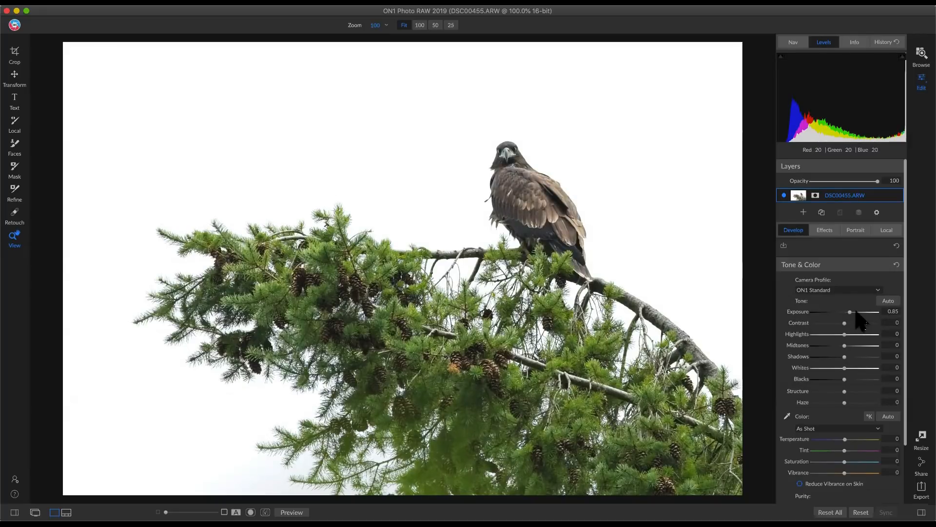
drag(849, 313, 848, 312)
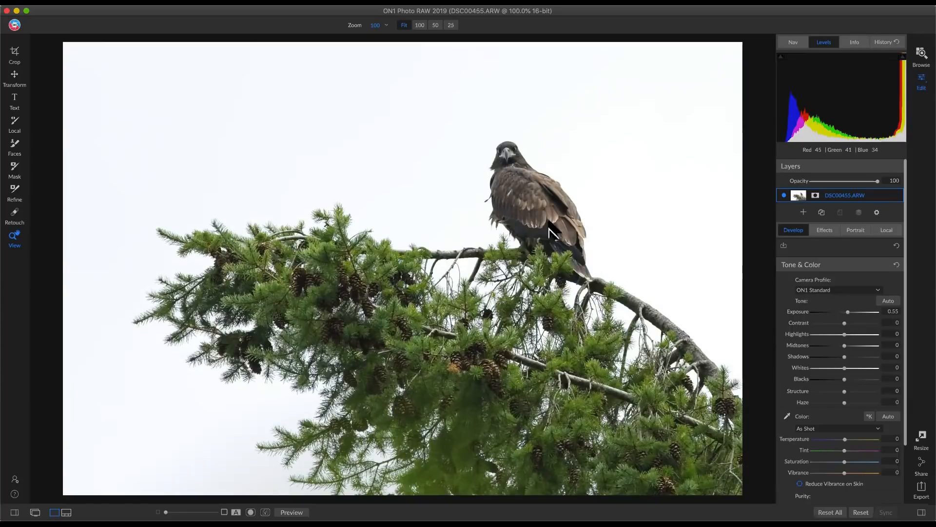
drag(848, 312, 848, 313)
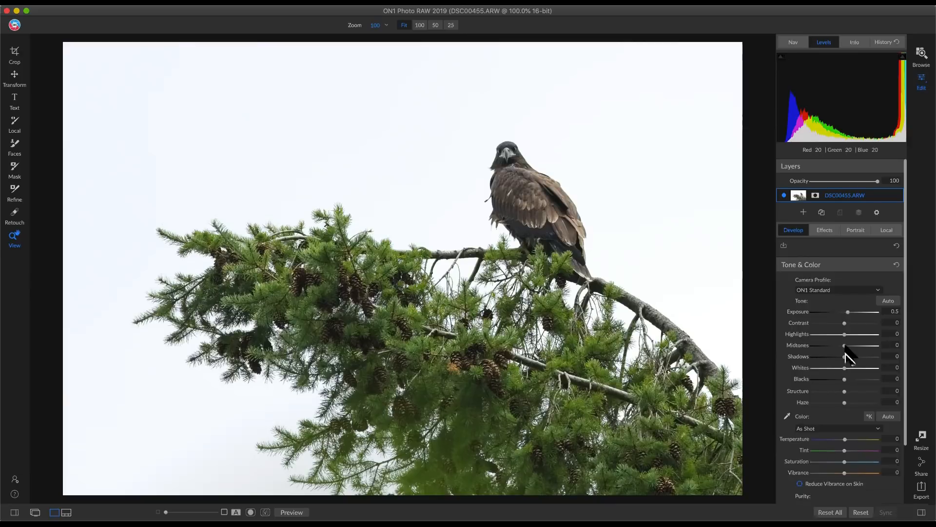
- Set Midtones to 10, Contrast to 5, Shadows to 7 and Blacks to -23
drag(845, 346, 846, 347)
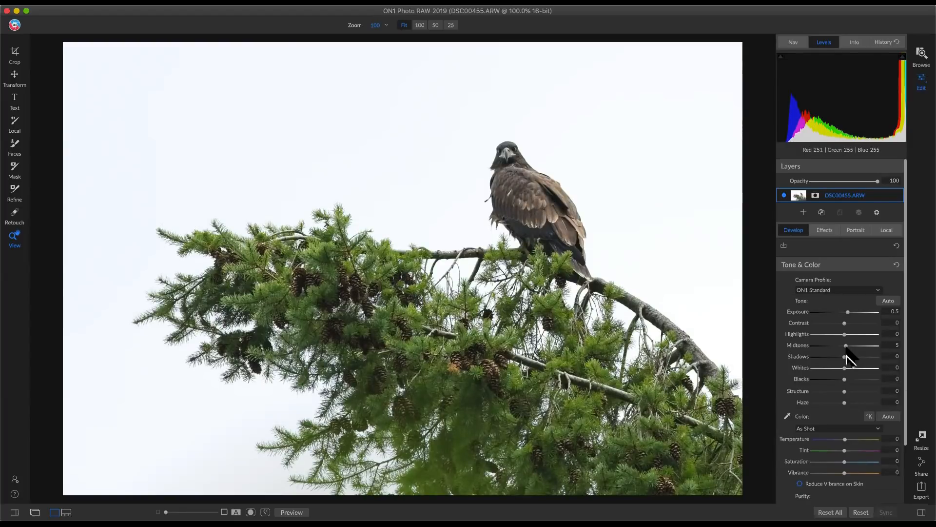
drag(846, 346, 850, 351)
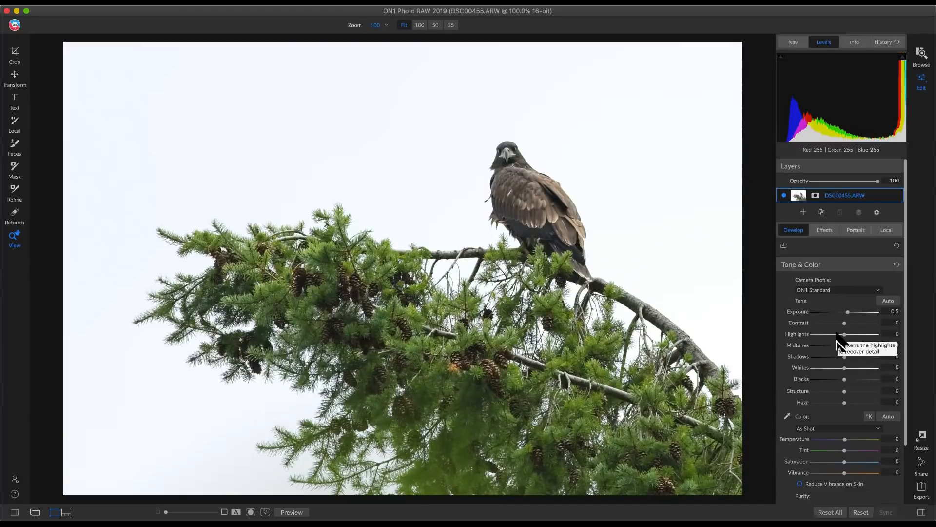
drag(844, 323, 846, 324)
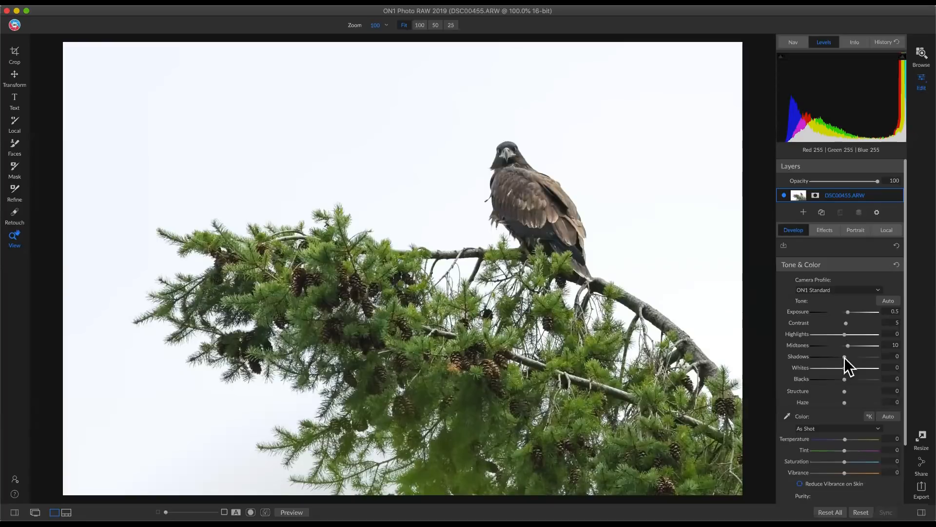
drag(844, 358, 846, 358)
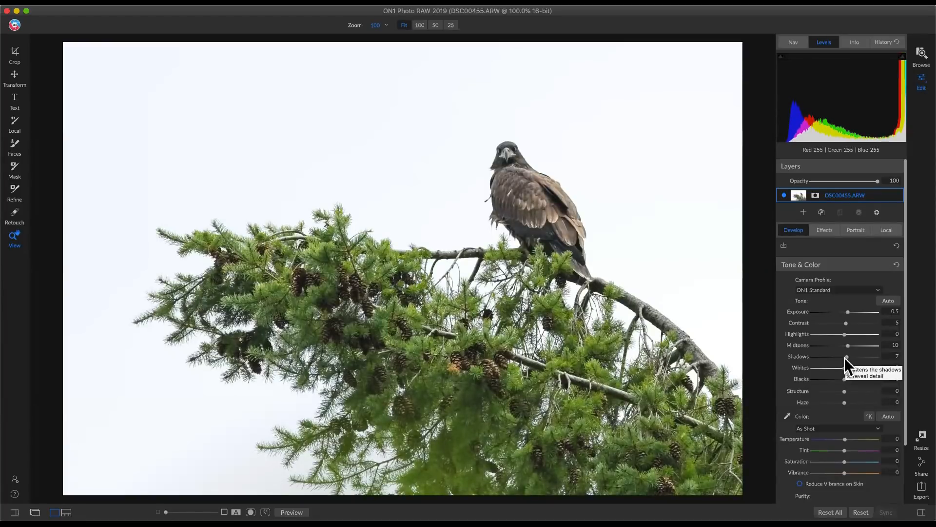
drag(847, 357, 842, 375)
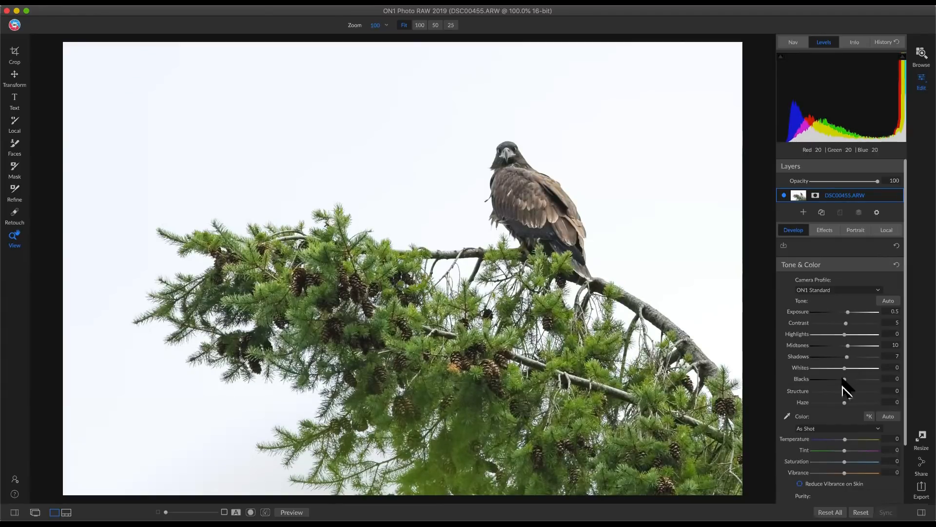
drag(844, 379, 836, 382)
- Compare the photo with and without the tone adjustments, leaving the adjustments displayed
key(super+p)
key(super+p)
key(super+p)
key(super+p)
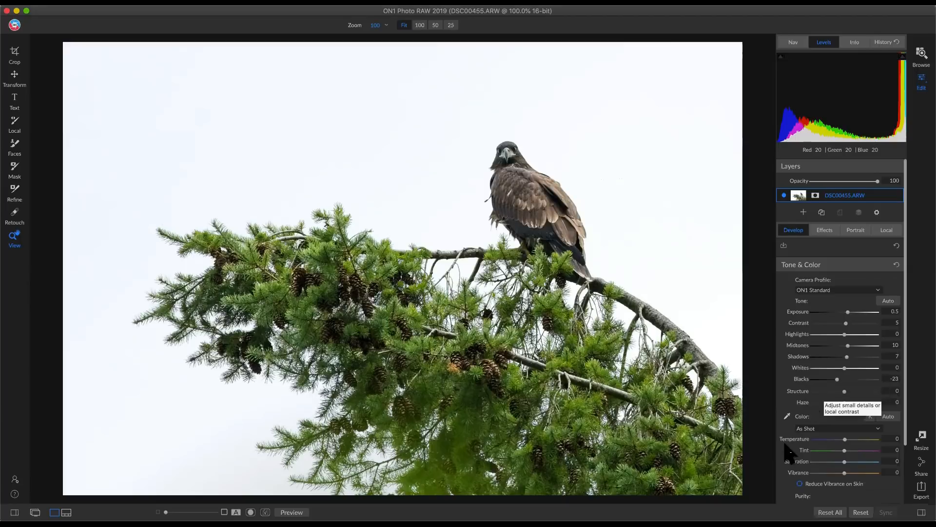
- Switch the white balance to Kelvin values and warm the color temperature to 5513
click(871, 416)
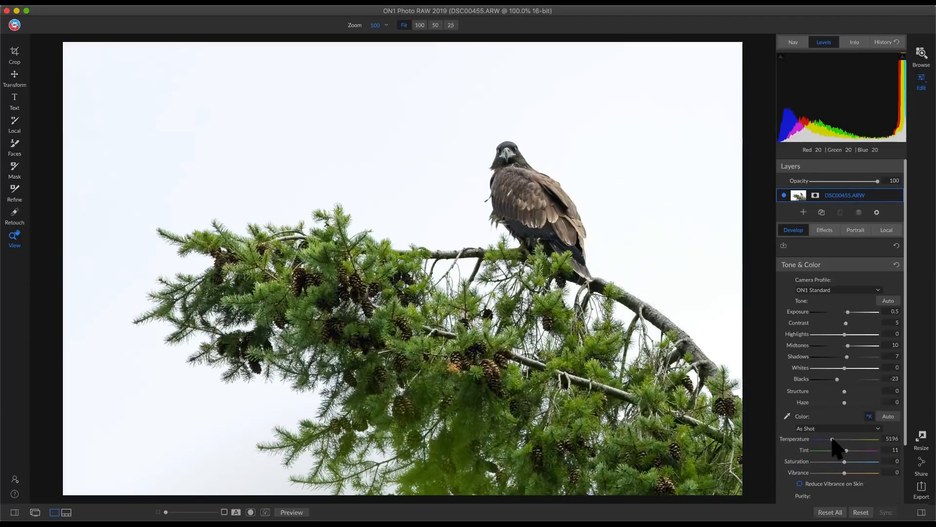
drag(833, 439, 834, 440)
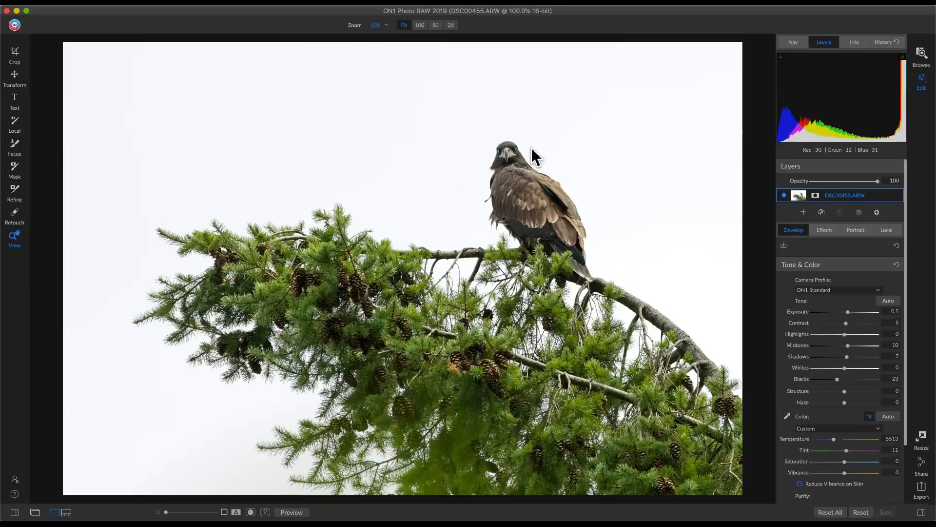
- Mask a local adjustment of exposure -1 with a diagonal gradient that darkens the lower-left area of the photo
click(886, 231)
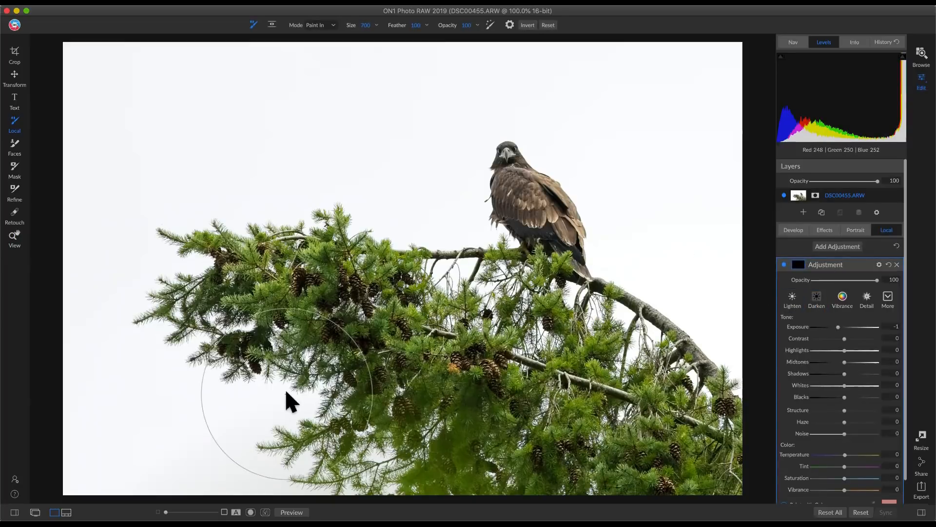
key(shift+k)
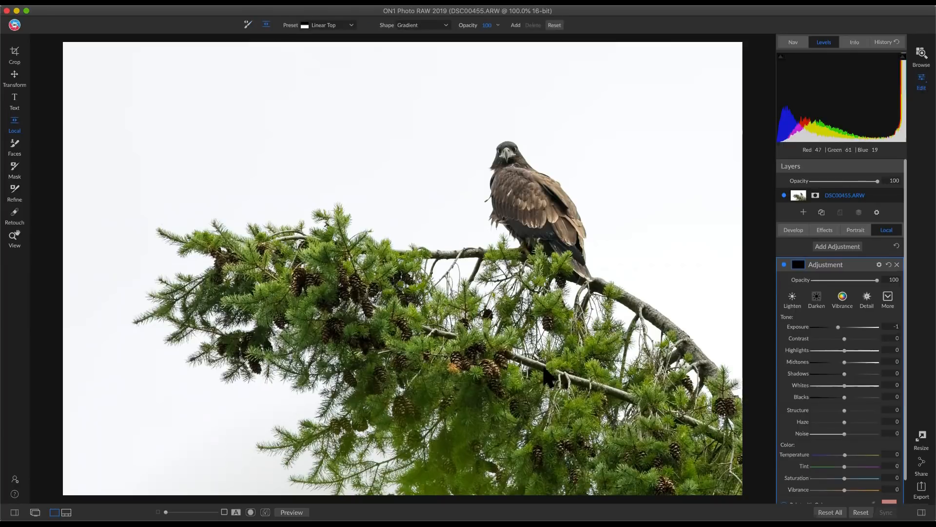
click(521, 321)
drag(552, 322, 551, 335)
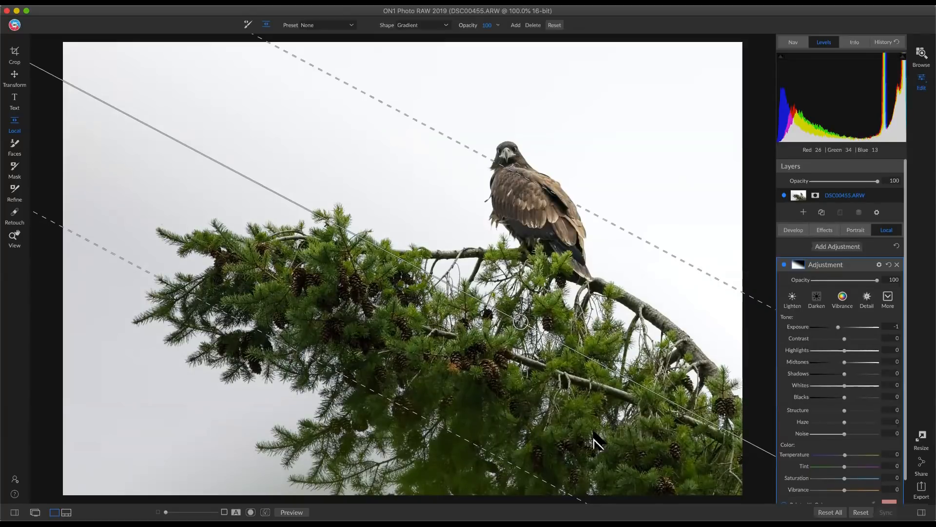
drag(409, 427, 393, 442)
drag(524, 337, 501, 406)
drag(237, 443, 217, 464)
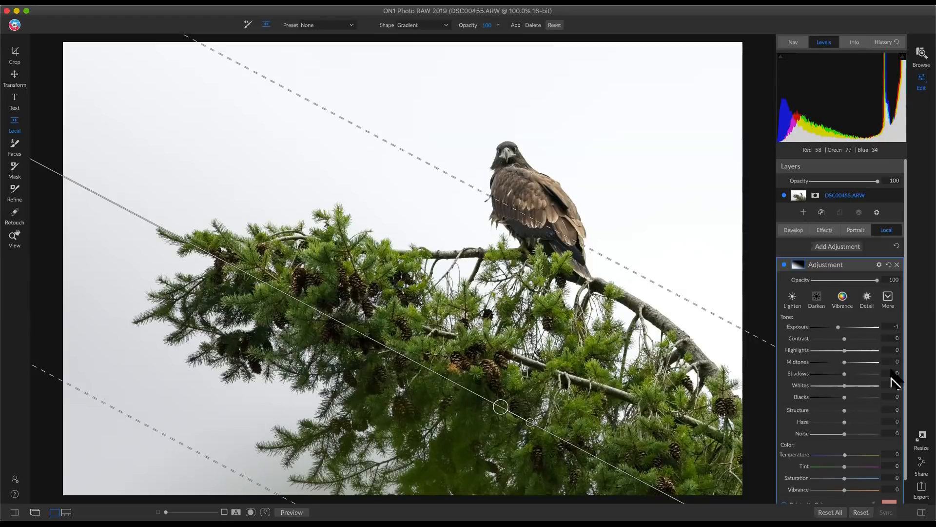
- Compare the photo with the gradient darkening adjustment off and on, leaving it enabled
click(784, 264)
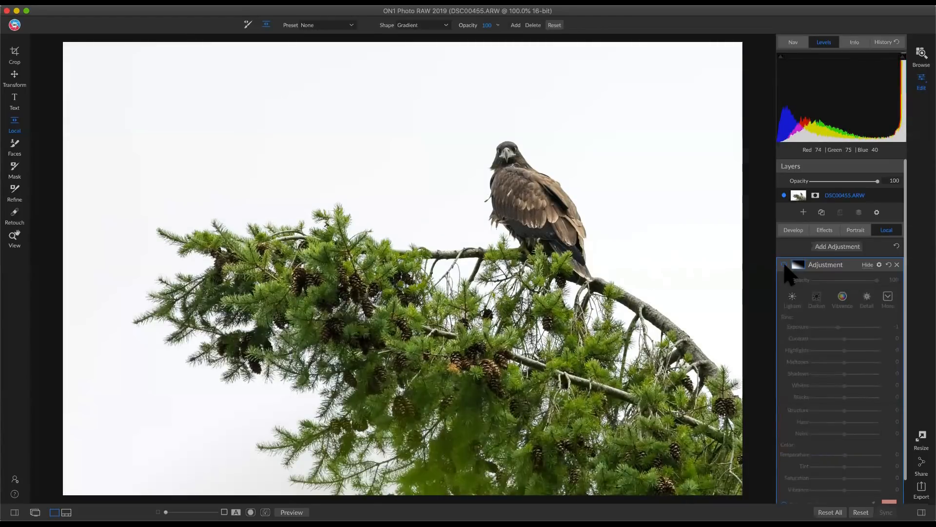
click(784, 265)
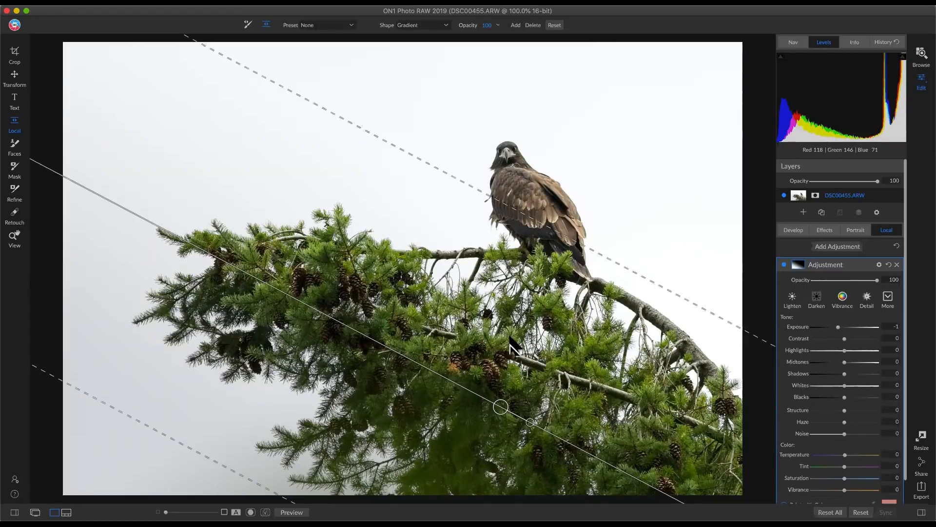
- Recheck the gradient darkening adjustment off and on, and reduce its opacity to 76
click(784, 264)
click(784, 265)
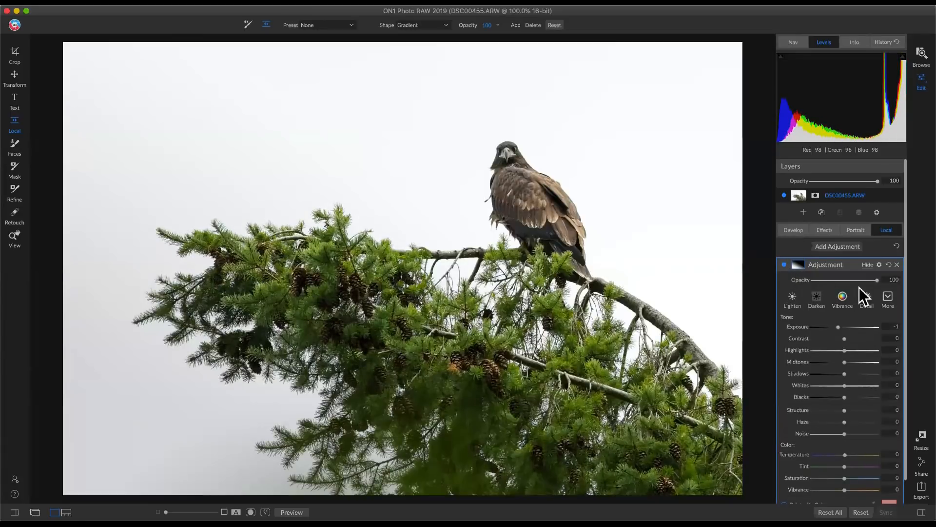
mouse_move(876, 281)
mouse_down()
mouse_move(849, 280)
mouse_move(862, 279)
mouse_up()
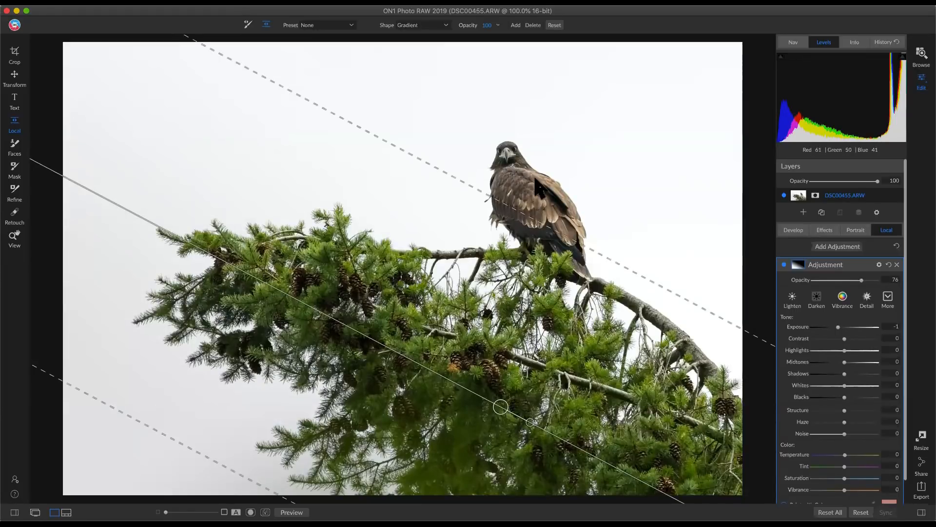
- Add a Curves effect filter with curve points at input 66, output 50 and input 128, output 130 to strengthen contrast
click(826, 232)
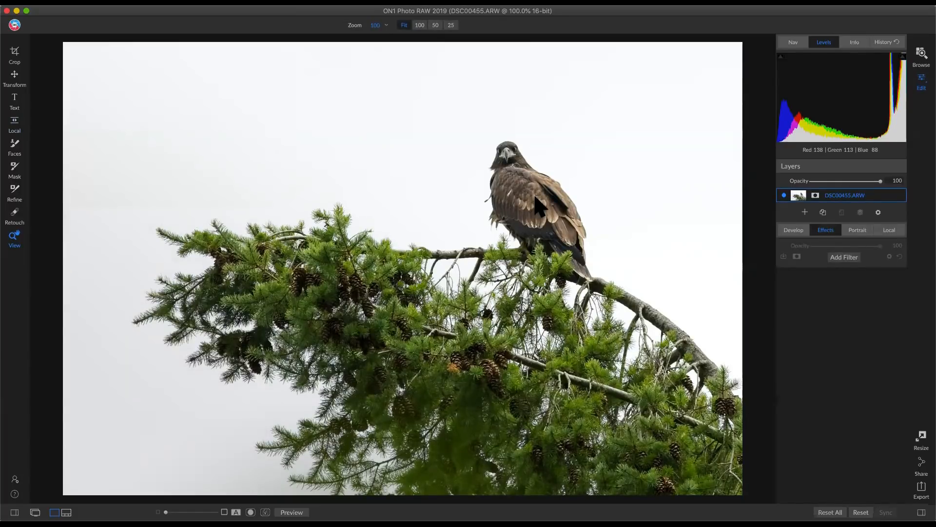
click(843, 256)
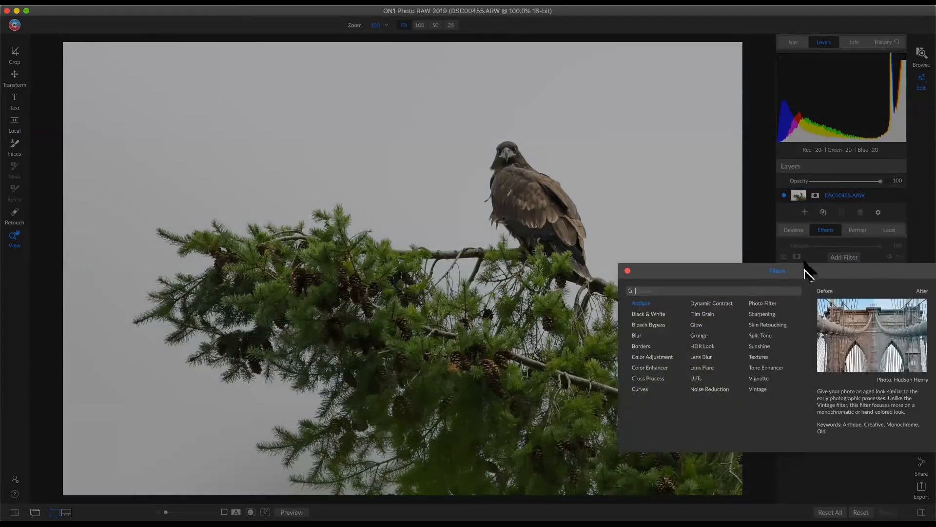
click(643, 388)
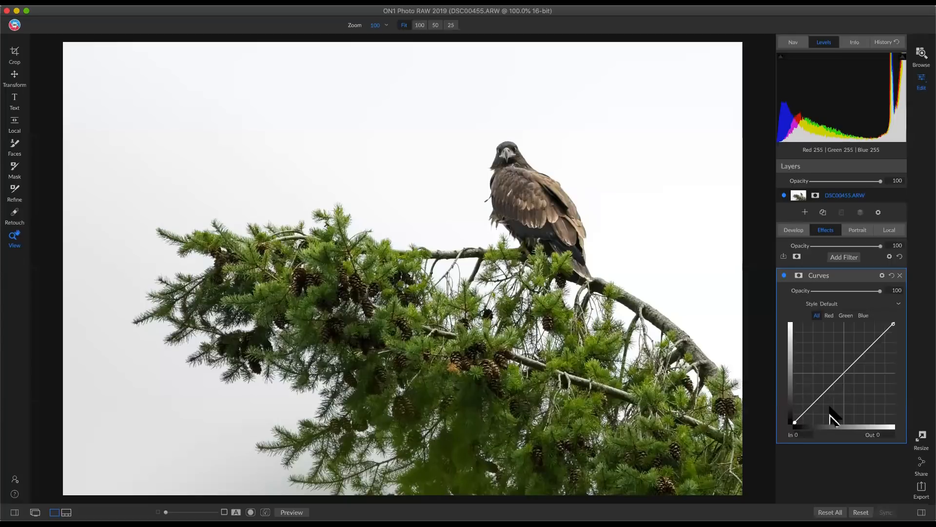
click(807, 412)
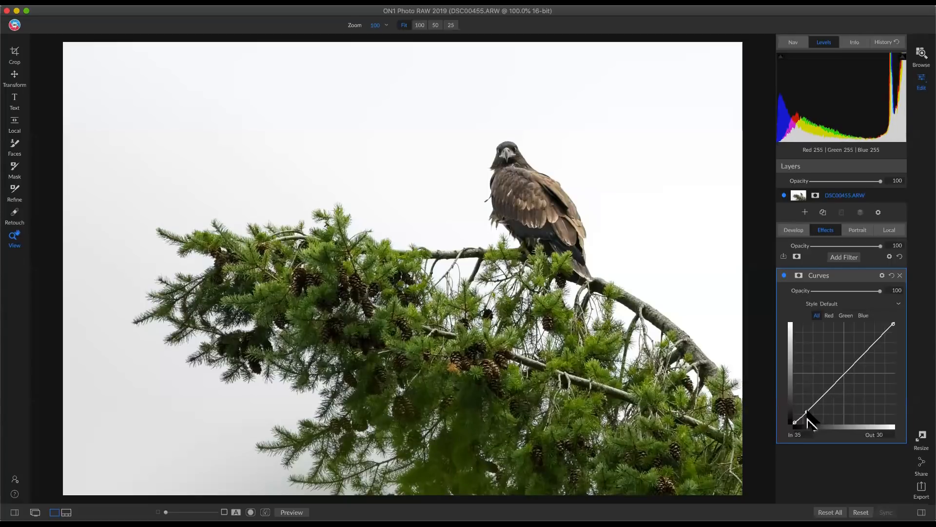
drag(807, 411, 819, 404)
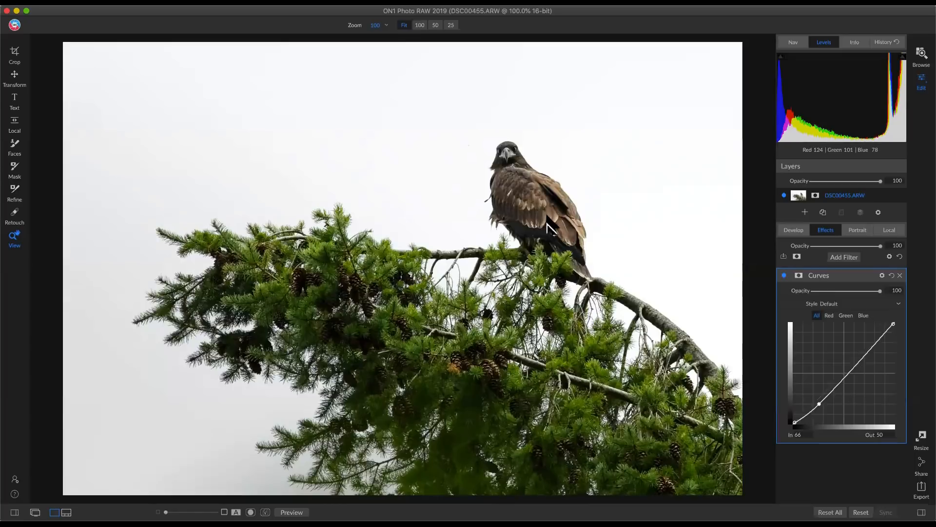
click(846, 379)
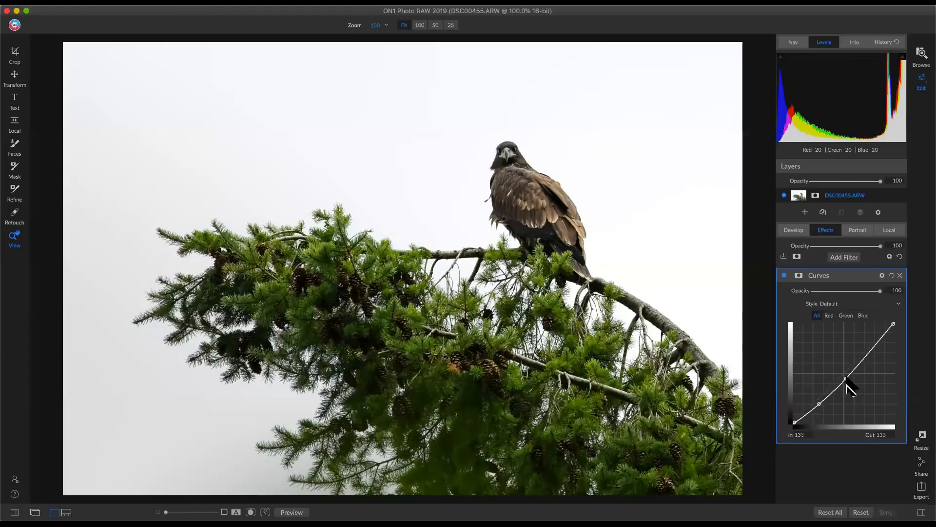
drag(847, 382, 844, 372)
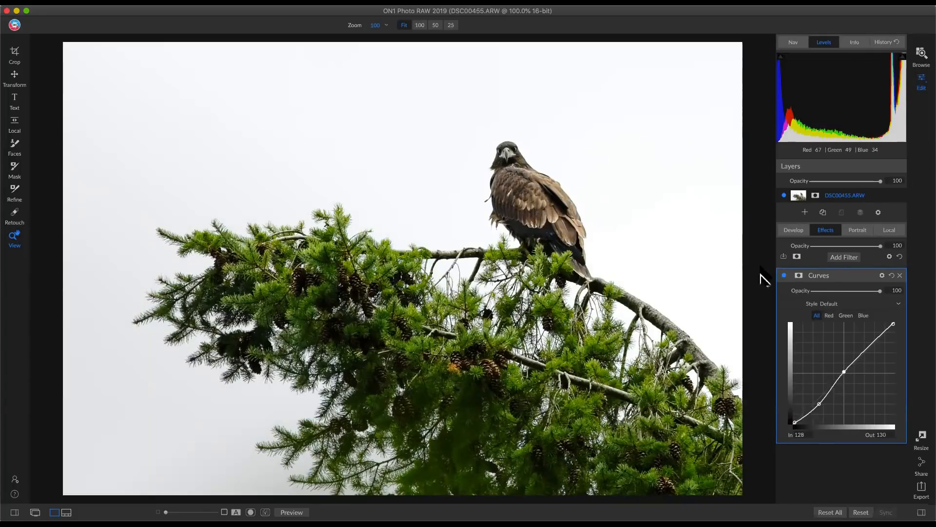
- Compare the photo with the Curves filter off and on, leaving it enabled
click(784, 276)
click(784, 277)
click(783, 277)
click(783, 277)
click(784, 277)
click(784, 277)
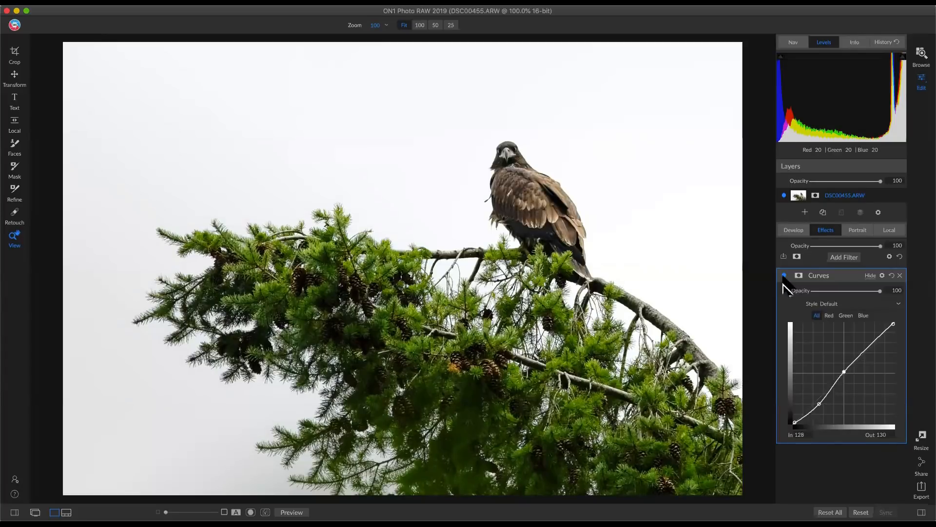
click(784, 276)
click(783, 276)
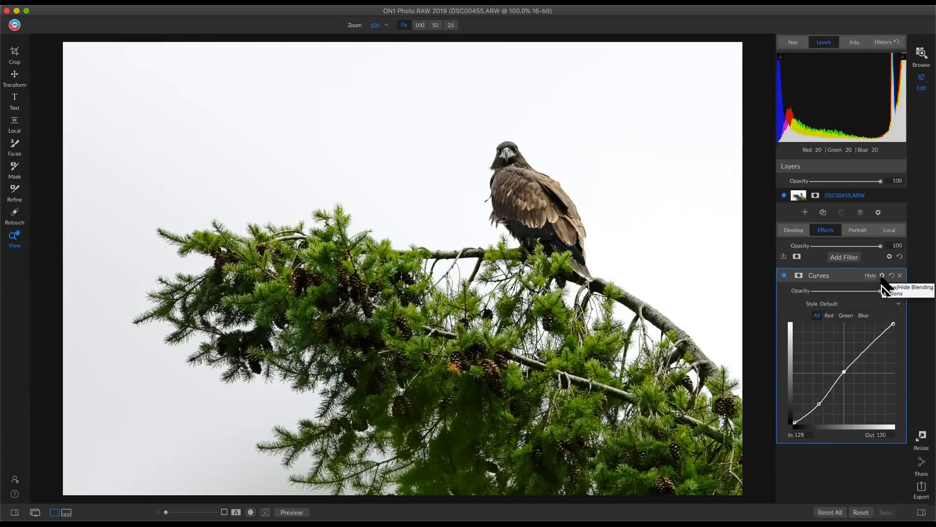
- Set the Curves filter's blending mode to Luminosity
click(882, 276)
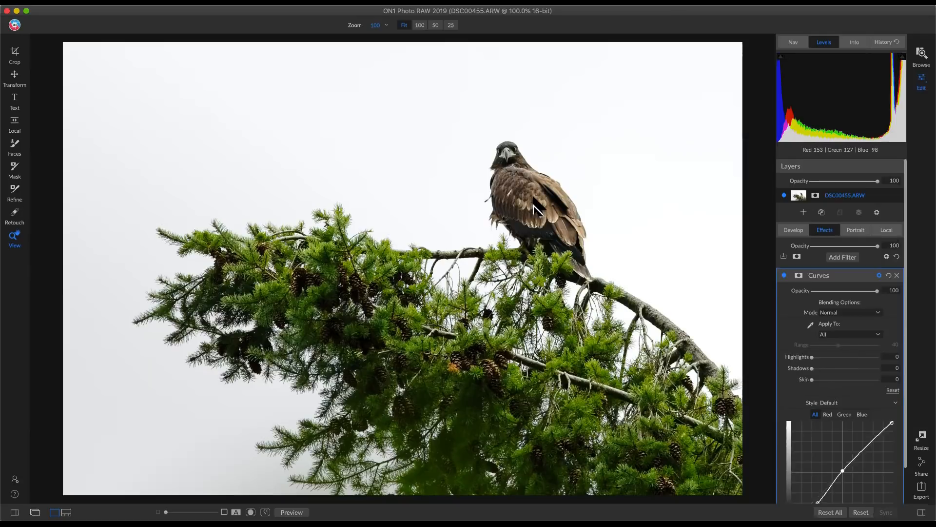
click(847, 313)
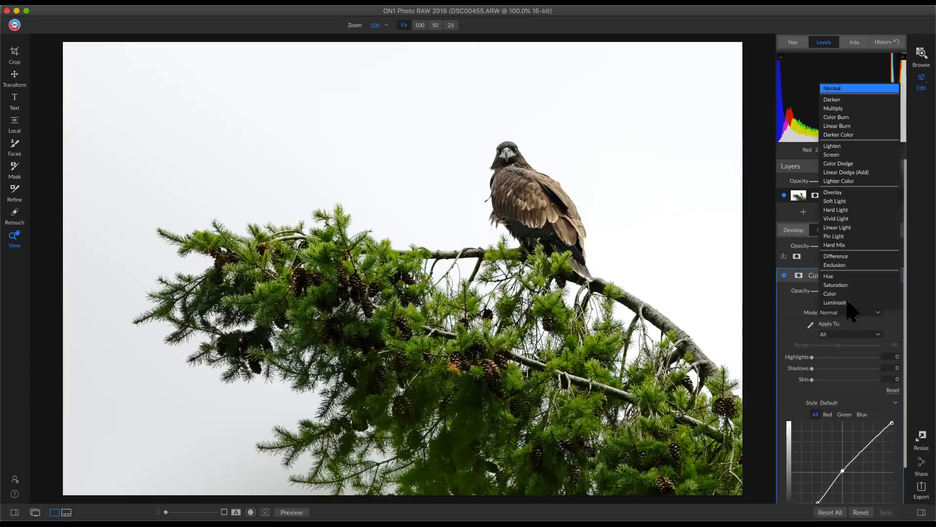
click(848, 302)
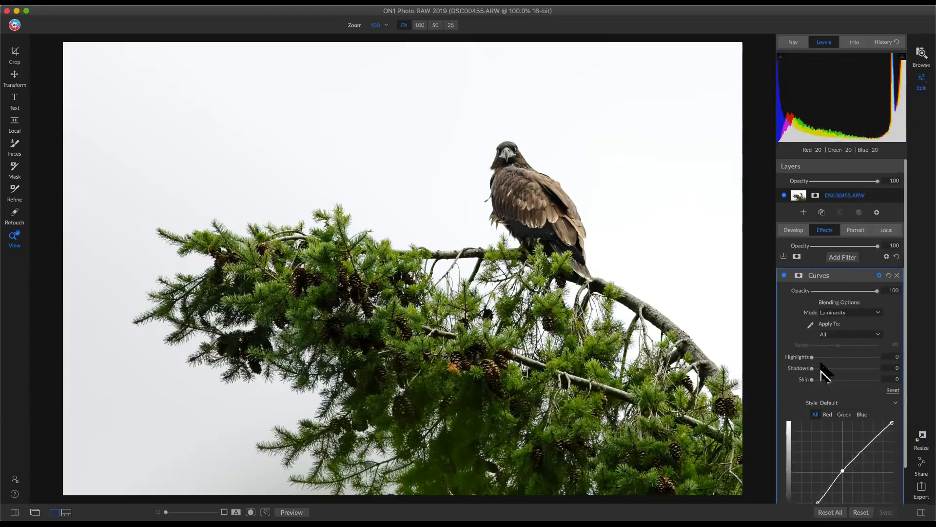
- Compare the photo with and without the Luminosity-blended curve, leaving the filter enabled
click(784, 276)
click(784, 276)
click(784, 275)
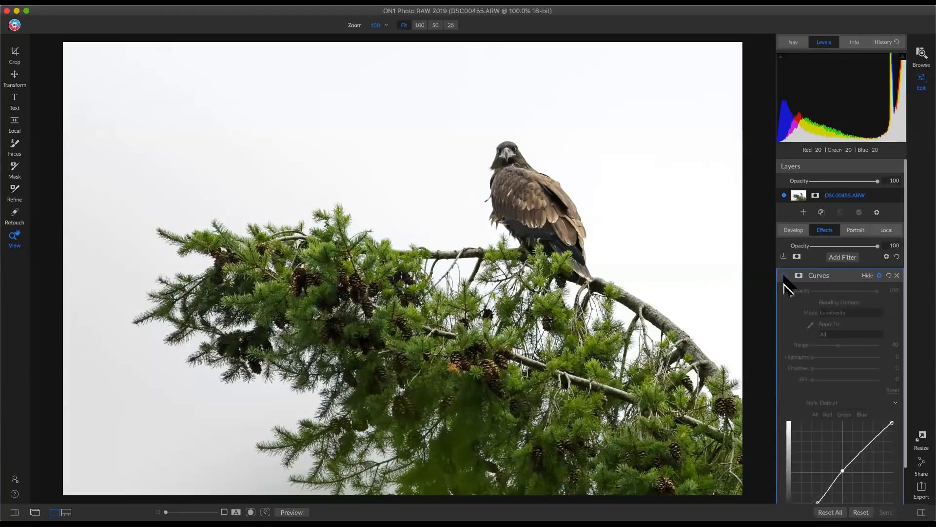
click(784, 275)
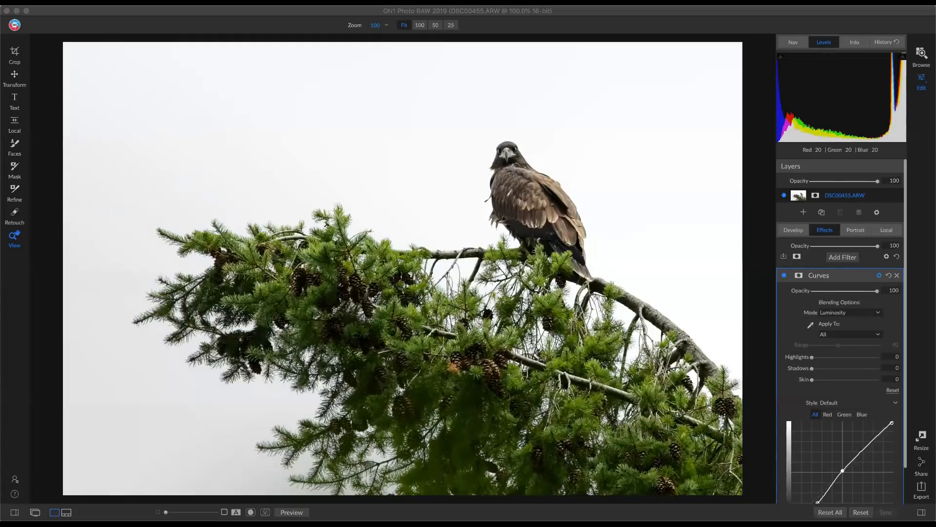
- Add a Dynamic Contrast filter and invert its mask so the effect is hidden across the whole photo
click(838, 259)
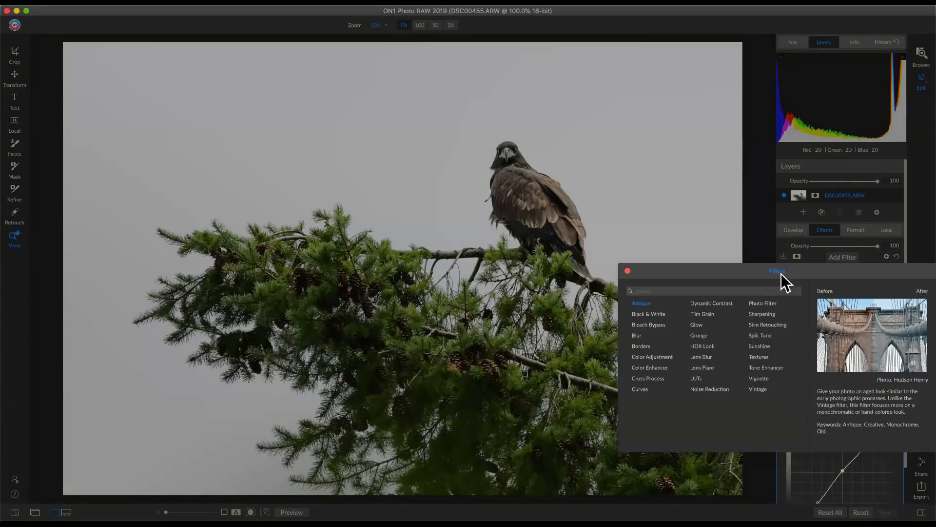
click(712, 303)
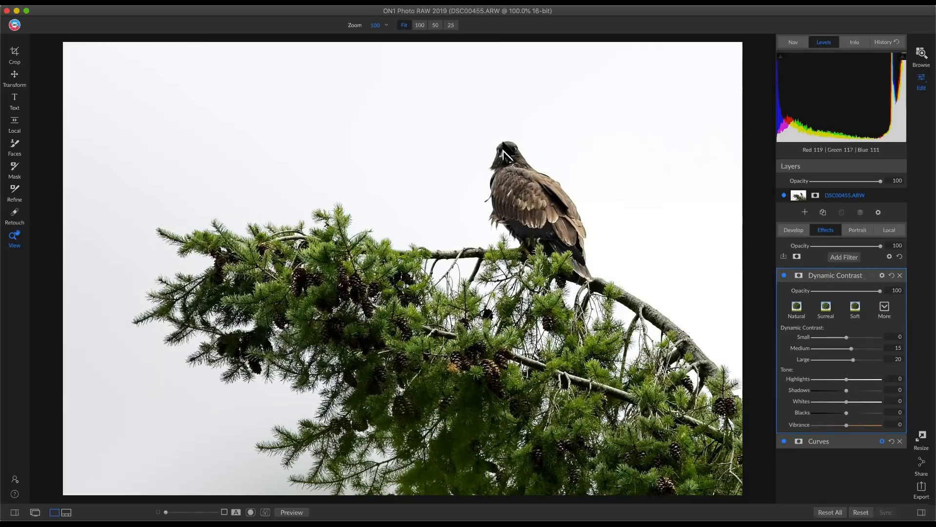
key(b)
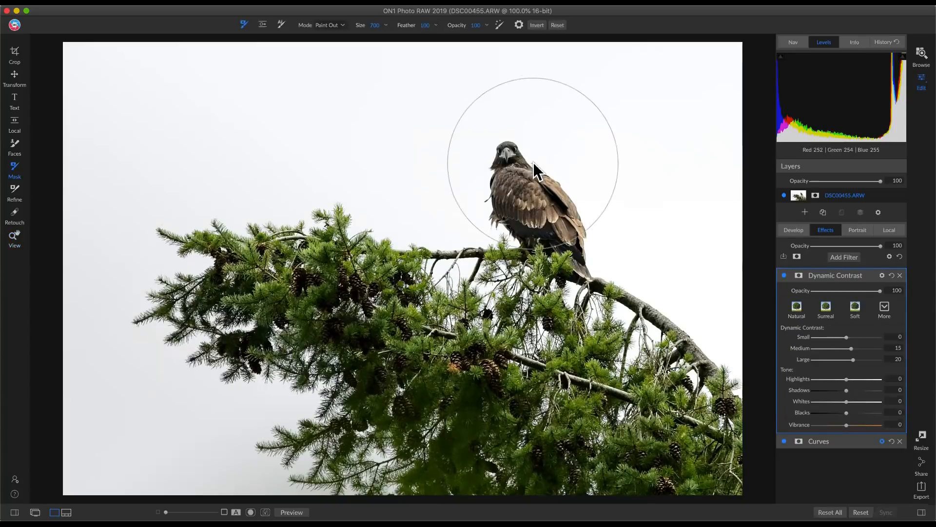
click(799, 275)
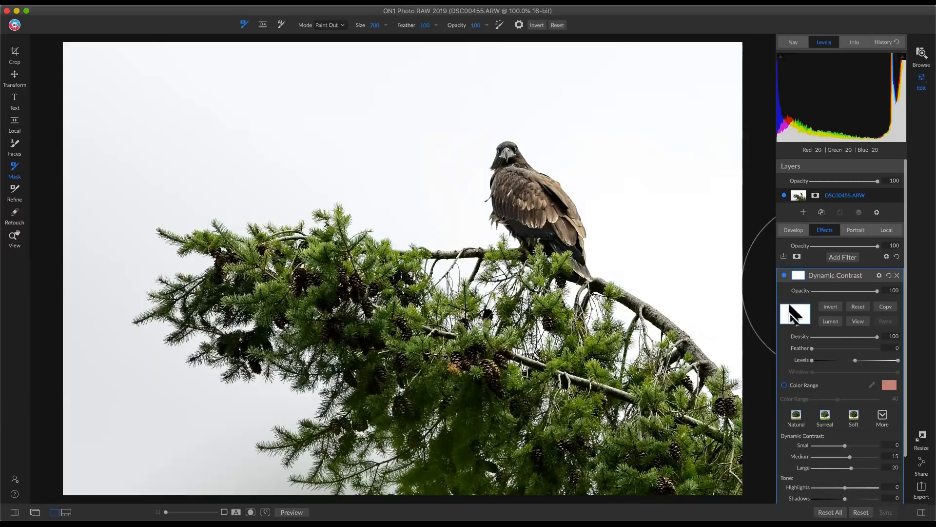
click(829, 308)
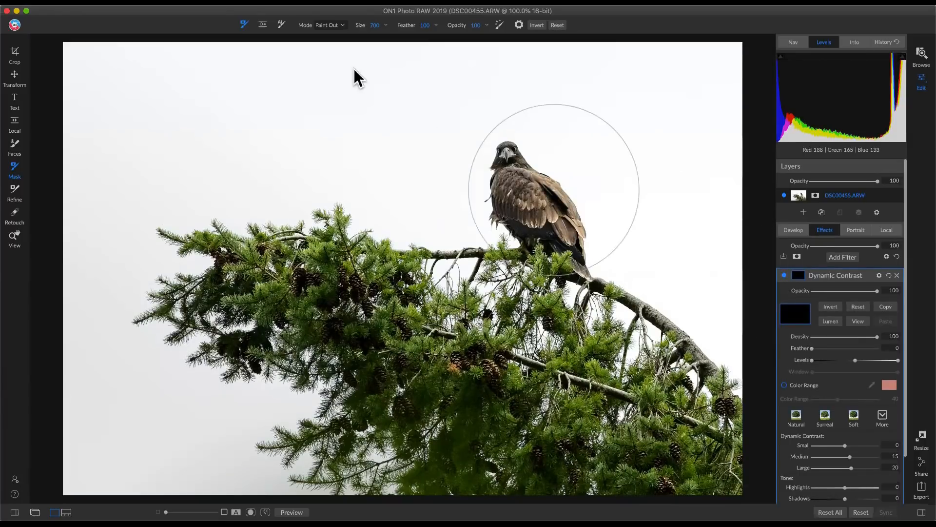
- Paint the Dynamic Contrast effect in over the perched bird with the masking brush reduced to size 250
click(339, 27)
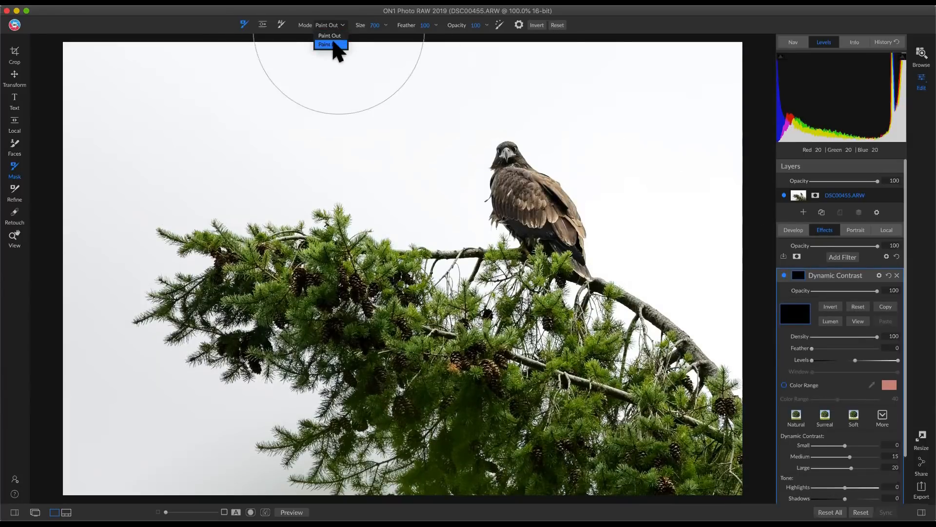
click(333, 45)
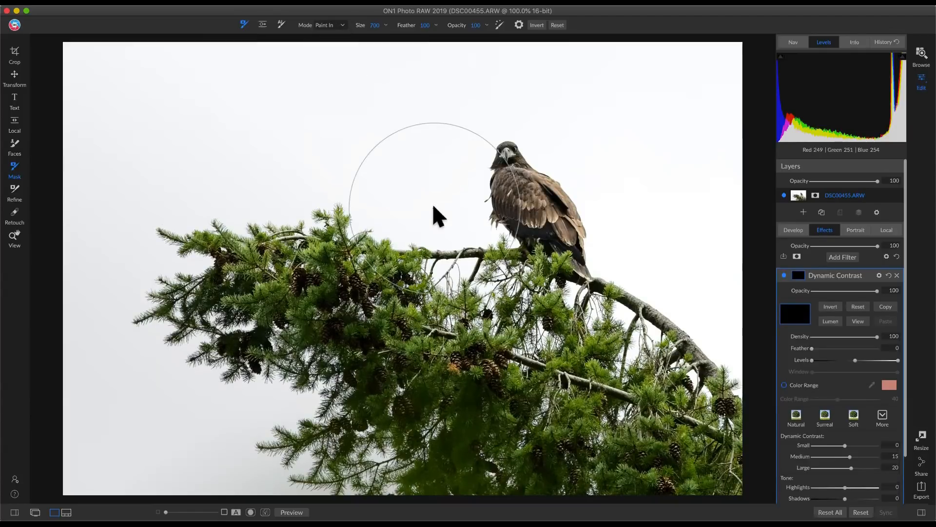
key(alt)
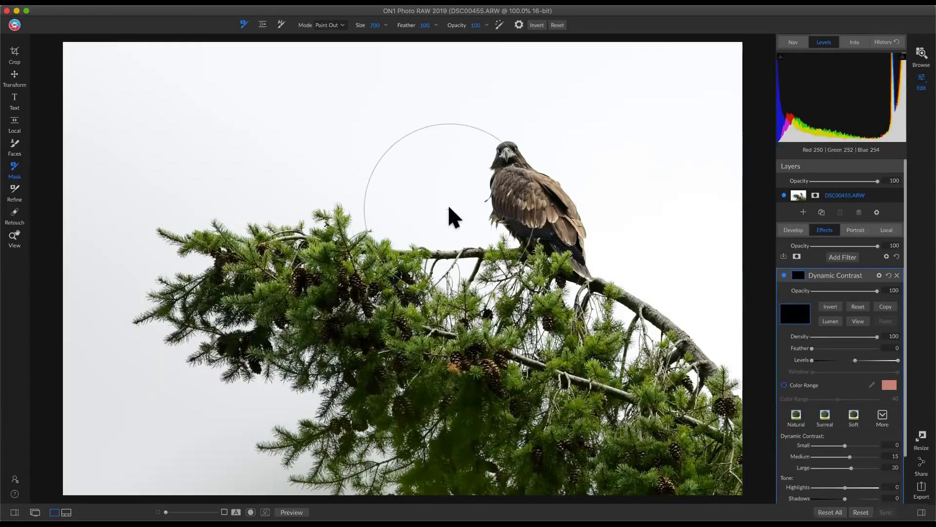
key(bracketleft)
key(bracketleft)
key(bracketleft)
key(bracketleft)
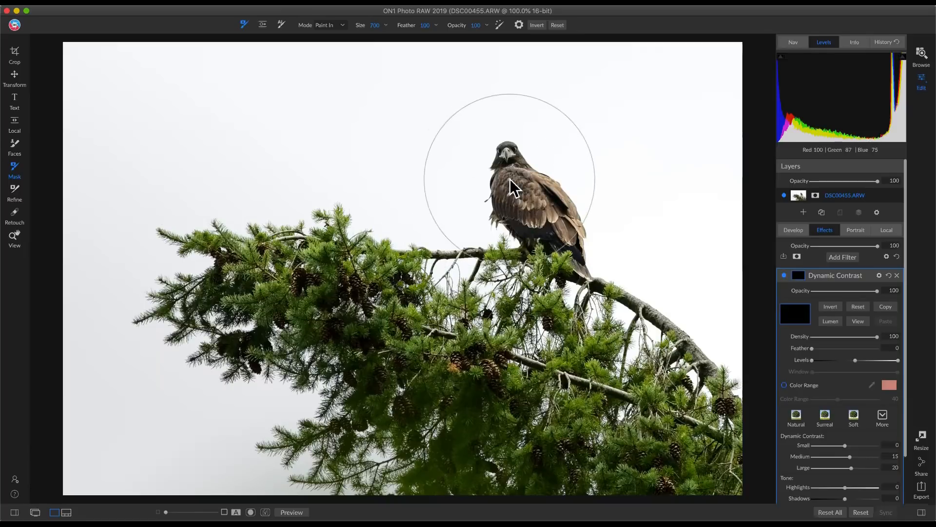
key(bracketleft)
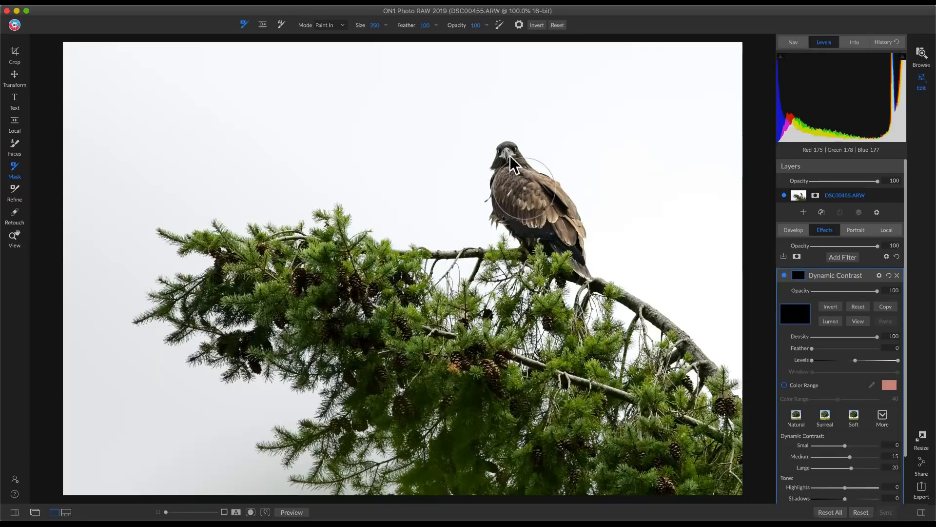
mouse_move(565, 210)
mouse_down()
mouse_move(551, 234)
mouse_move(507, 210)
mouse_move(500, 170)
mouse_move(524, 173)
mouse_up()
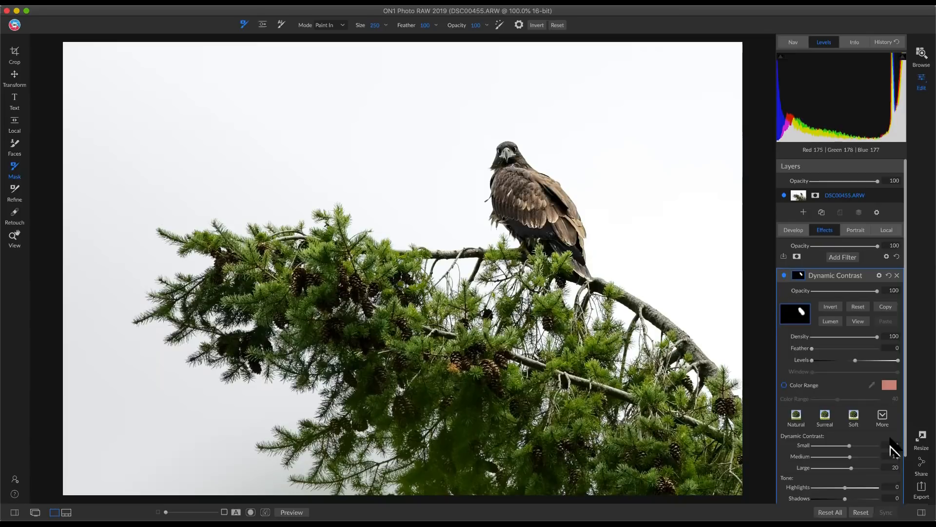
- Set Dynamic Contrast's Small to 14, Shadows to 5 and Vibrance to 7, and compare the bird with the filter off and on
scroll(858, 419, down, 3)
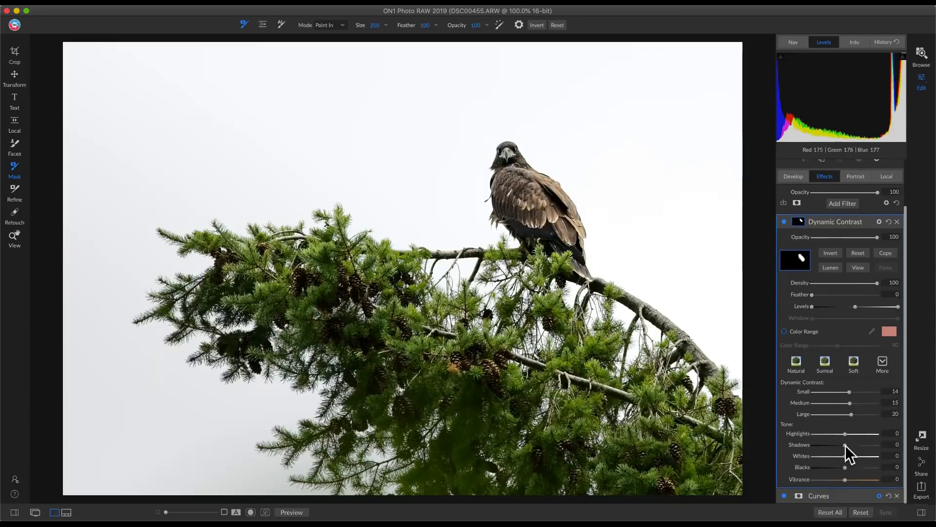
click(846, 445)
click(784, 222)
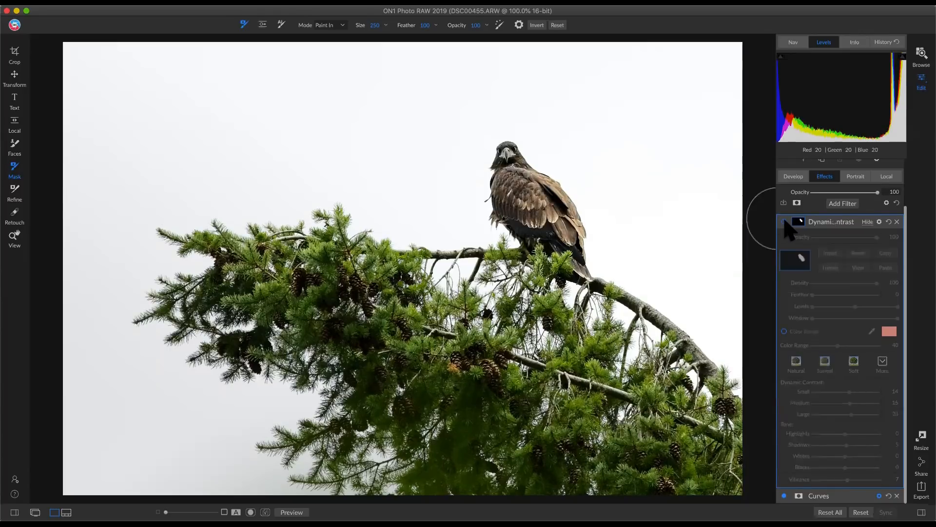
click(784, 222)
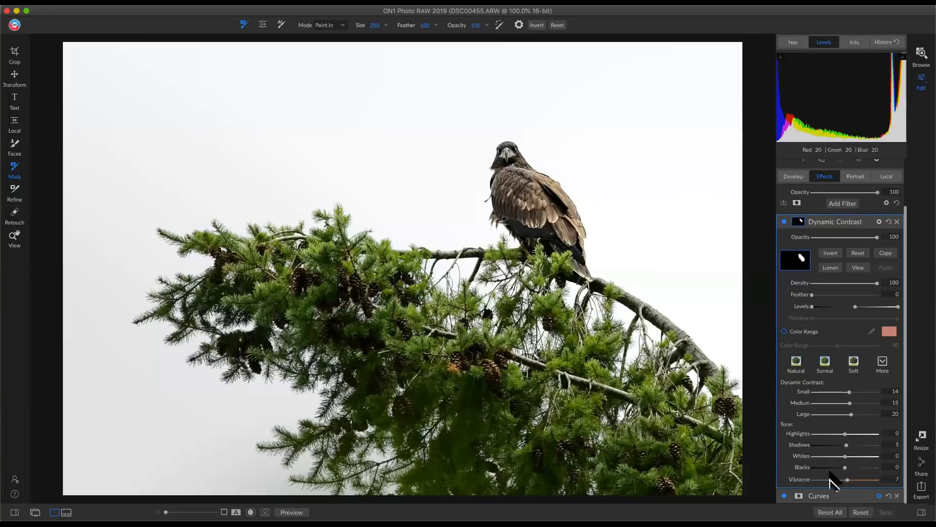
- Add a Lens Blur filter with its default amount of 15 to the photo and keep its effect settings open
click(865, 495)
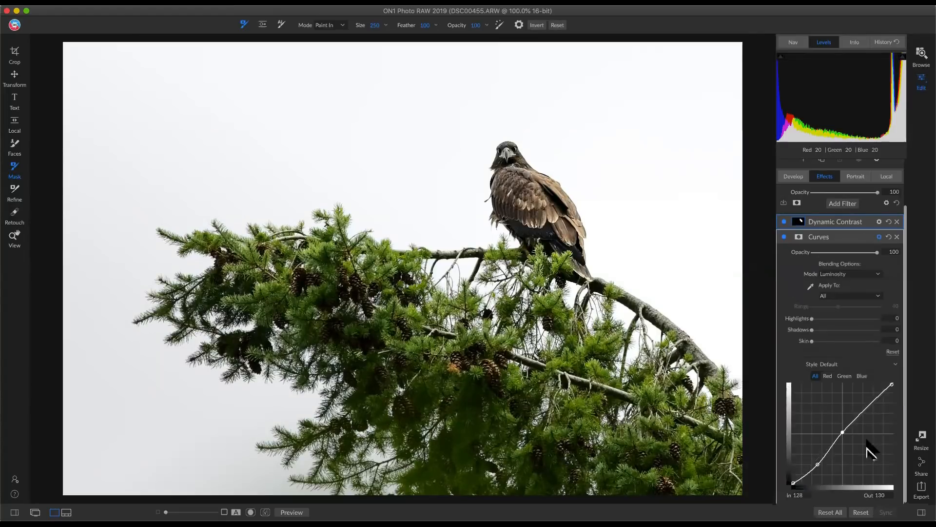
click(845, 207)
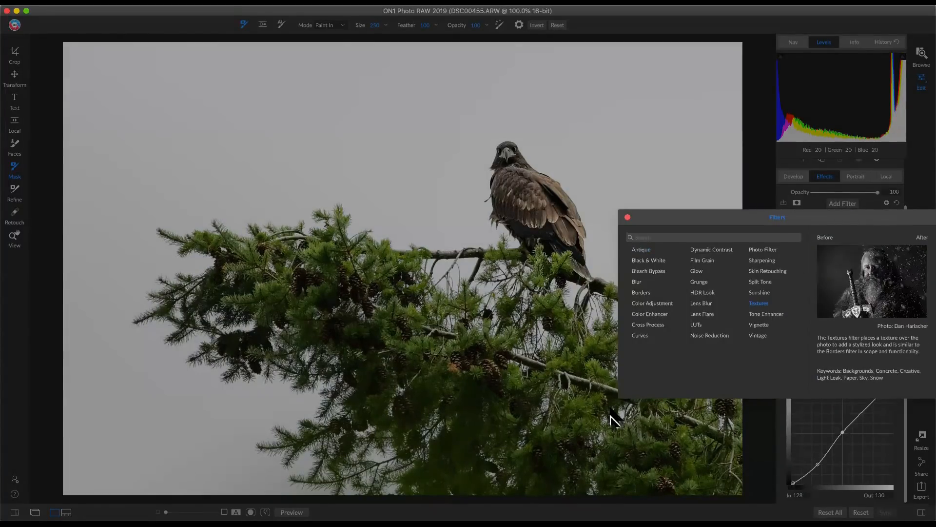
click(710, 303)
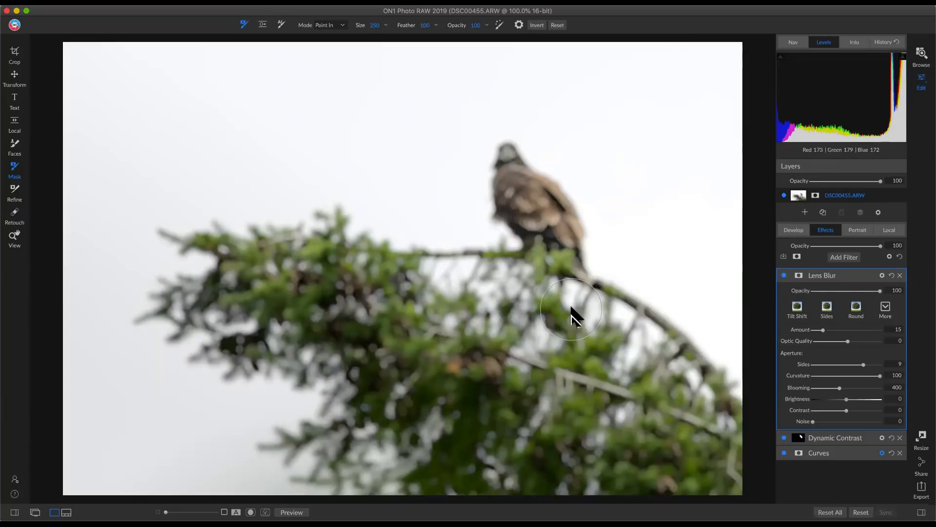
key(k)
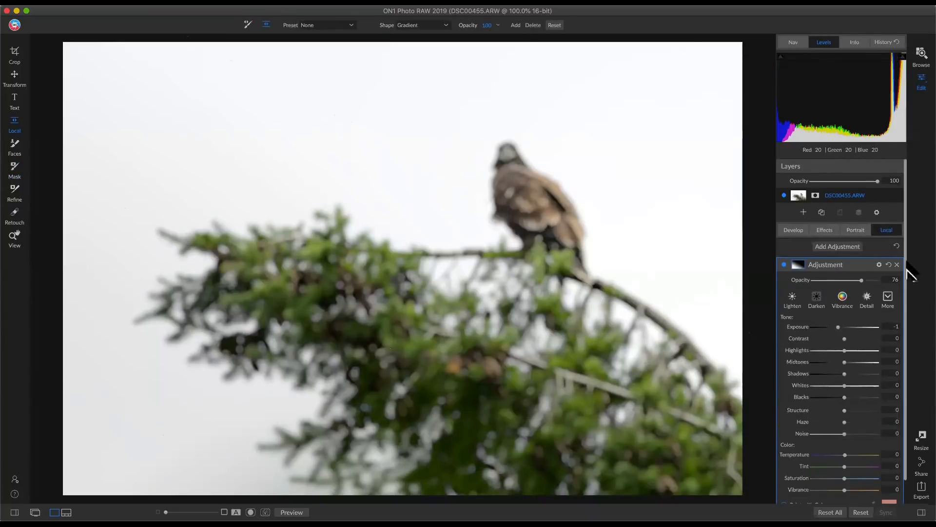
click(823, 230)
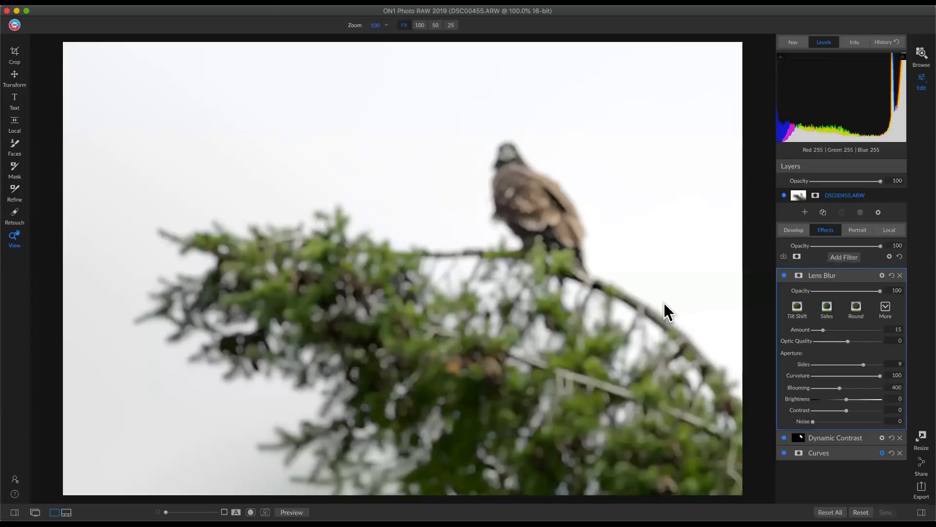
- Mask the Lens Blur with an angled, widely feathered linear gradient so it affects only the lower tree branches and leaves the bird sharp
key(shift+b)
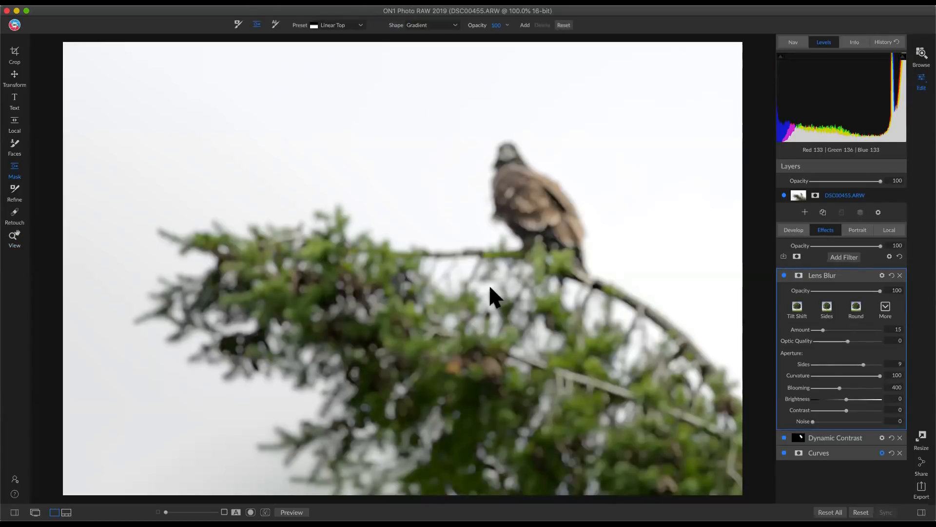
click(474, 292)
drag(508, 295, 463, 399)
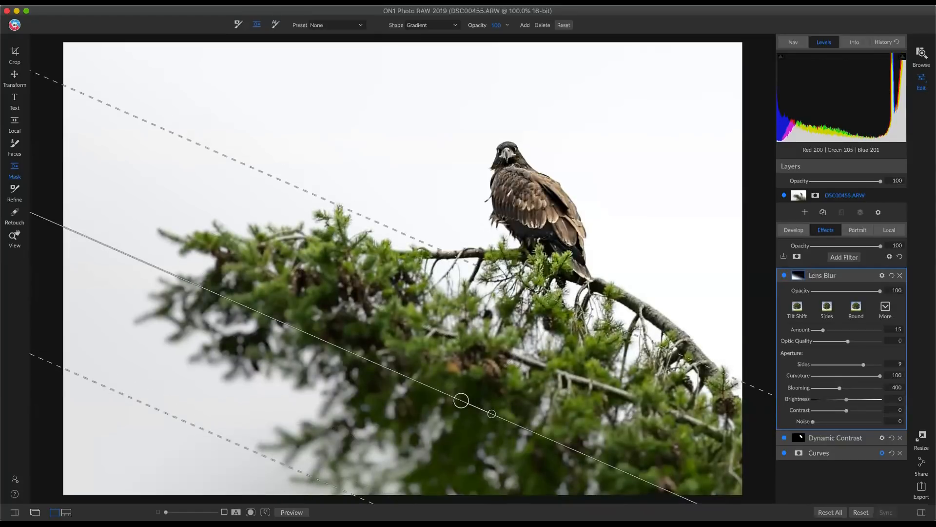
drag(356, 211, 359, 134)
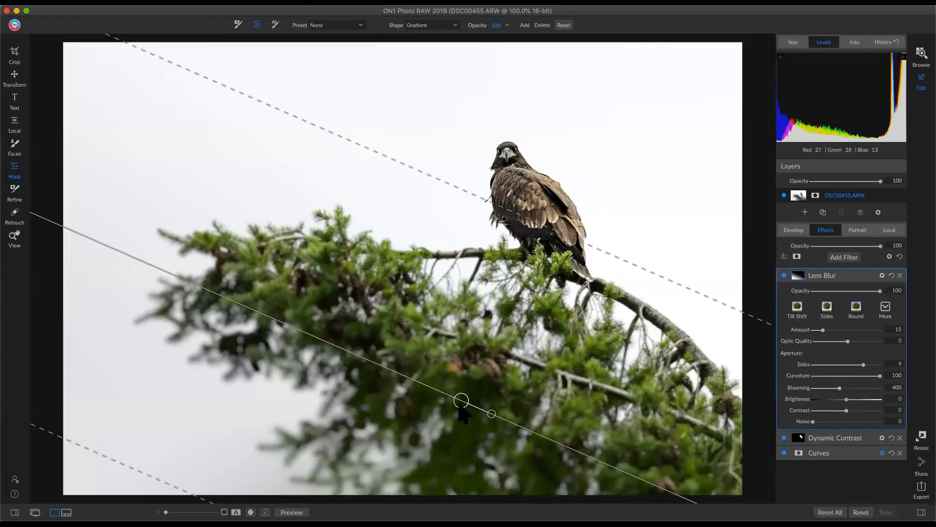
drag(459, 402, 412, 440)
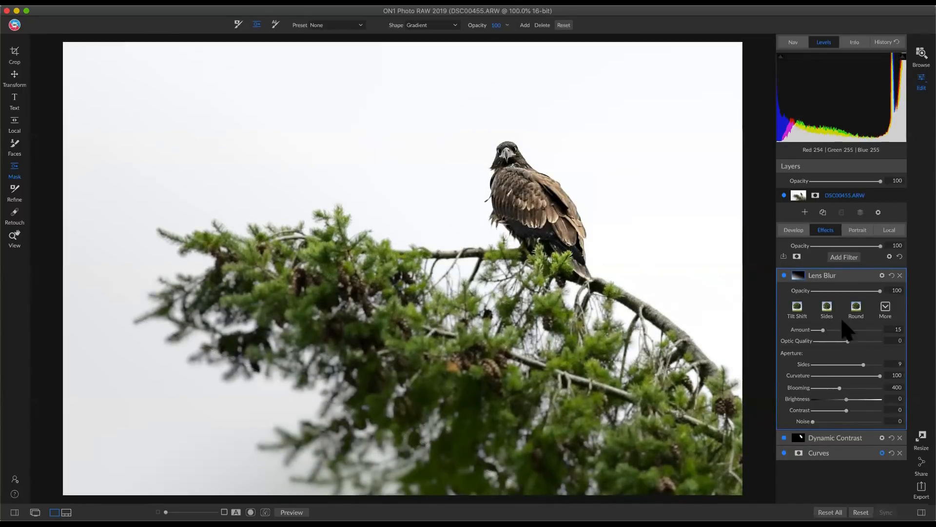
- Lower the Lens Blur opacity to 54, then shift its gradient mask upward over the branches and narrow its feather
drag(880, 291, 850, 292)
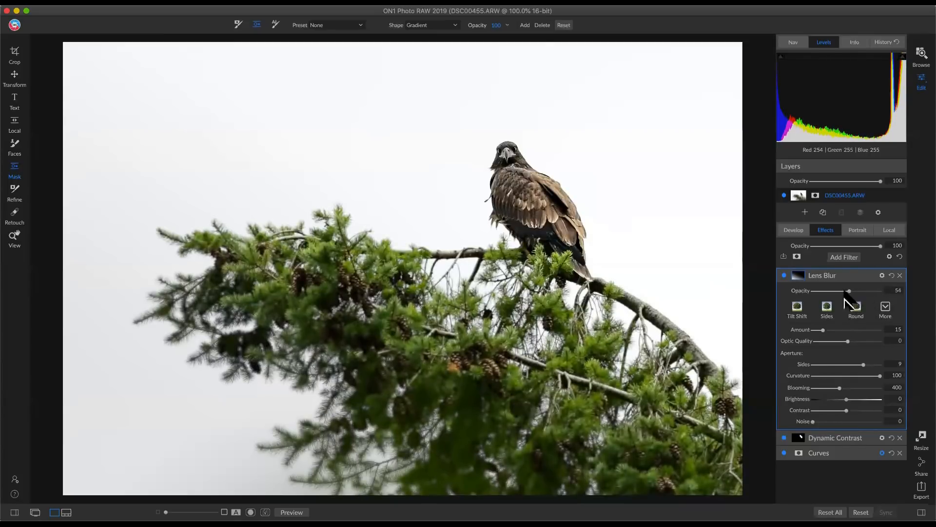
drag(413, 438, 448, 389)
drag(539, 138, 499, 236)
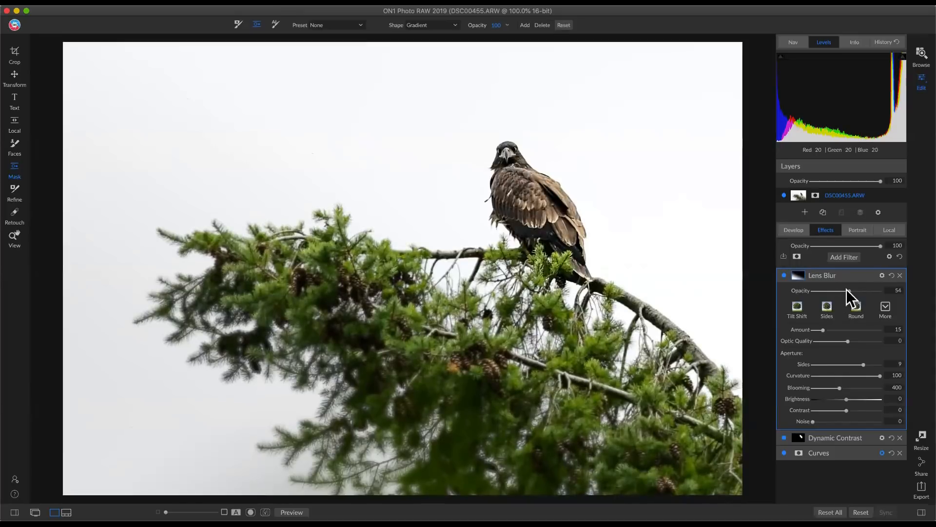
- Try Lens Blur opacities of 49 and 33, then reset the opacity to 100 and reduce the blur amount to 4
mouse_move(851, 298)
mouse_down()
mouse_move(857, 295)
mouse_move(846, 296)
mouse_up()
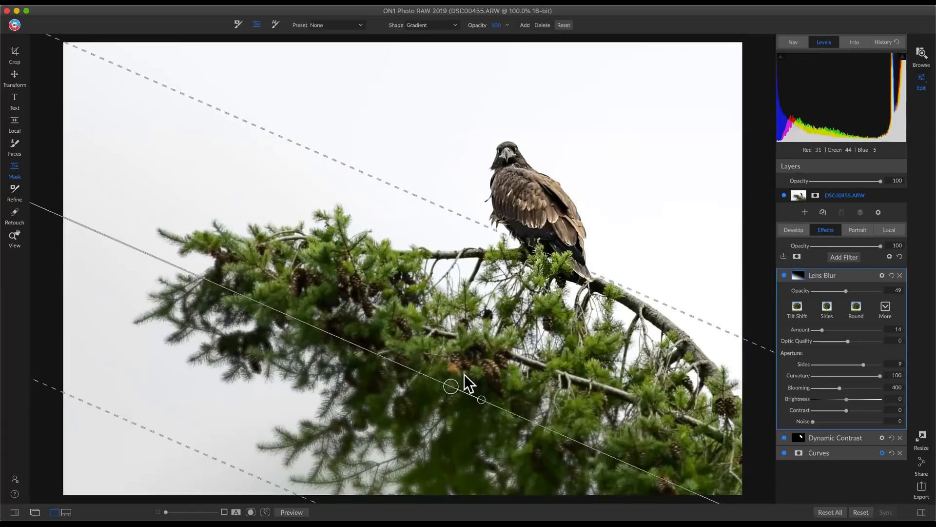
click(825, 291)
drag(825, 292, 835, 294)
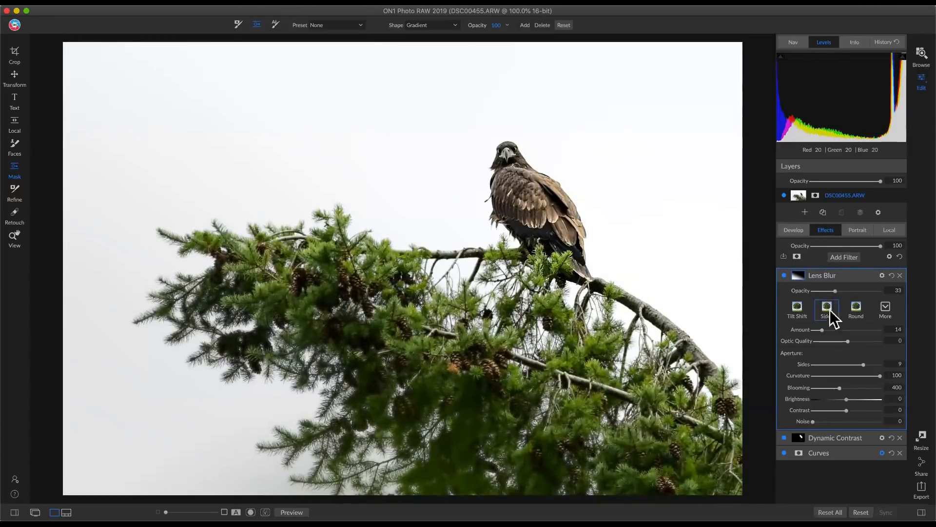
double_click(837, 291)
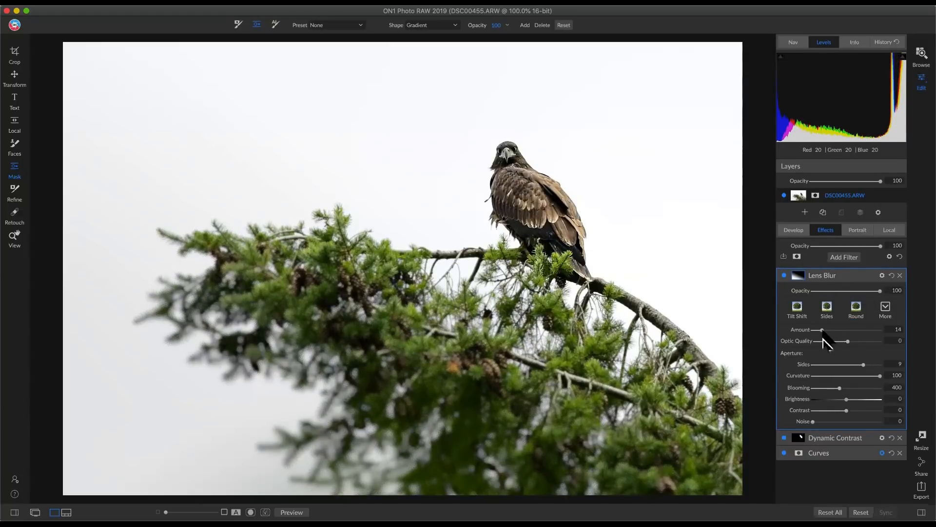
drag(821, 330, 818, 330)
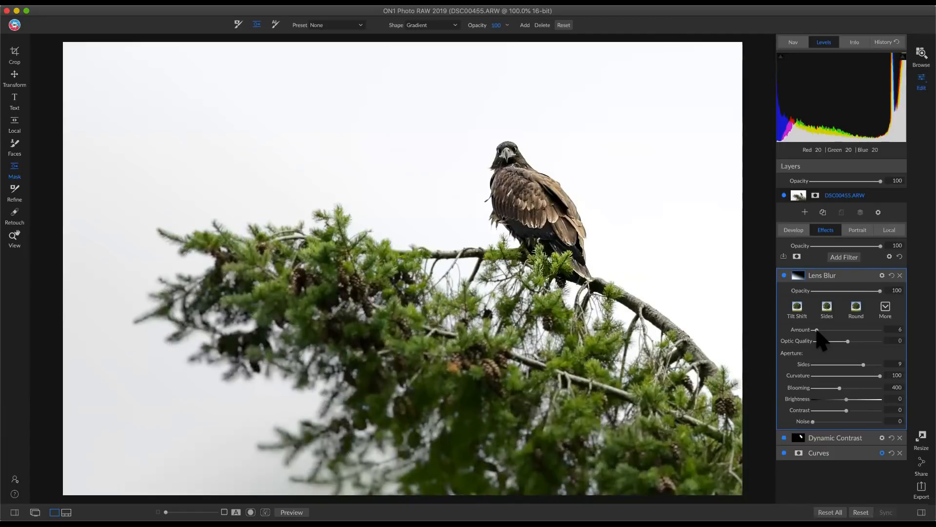
drag(817, 333, 815, 333)
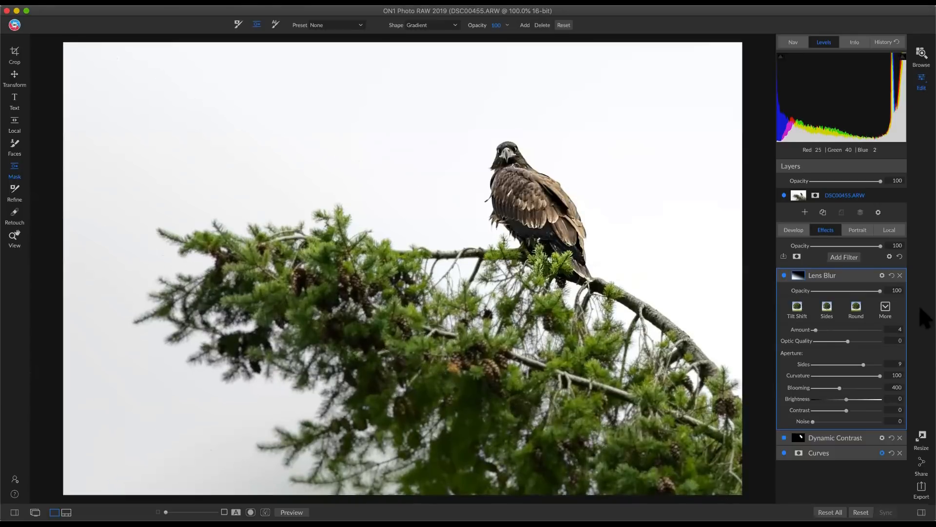
- Set the Lens Blur opacity to 71, comparing the branches with the filter off and on
mouse_move(880, 291)
mouse_down()
mouse_move(859, 298)
mouse_move(873, 291)
mouse_up()
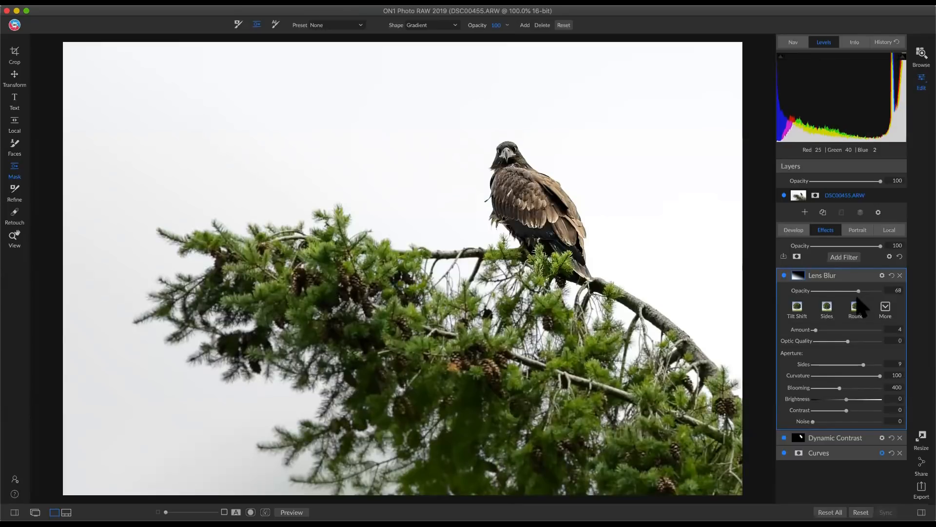
click(783, 280)
click(784, 280)
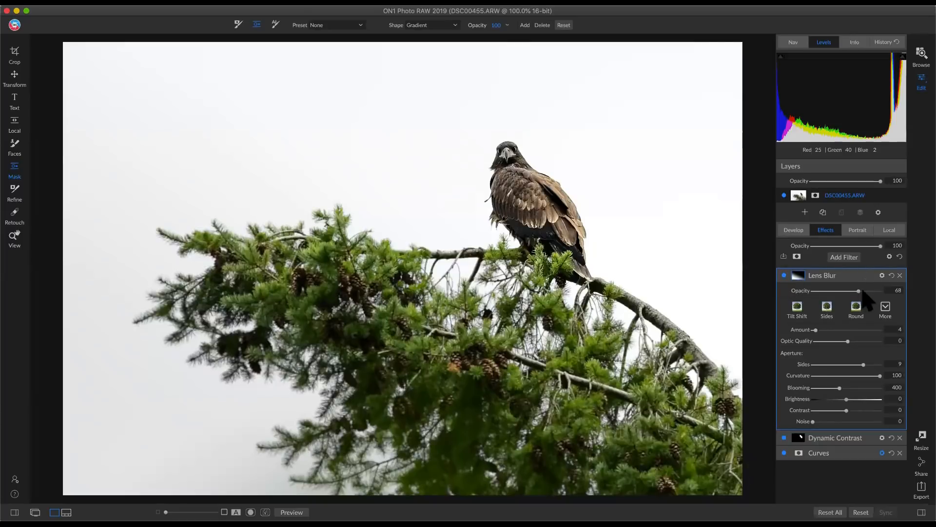
drag(862, 291, 866, 291)
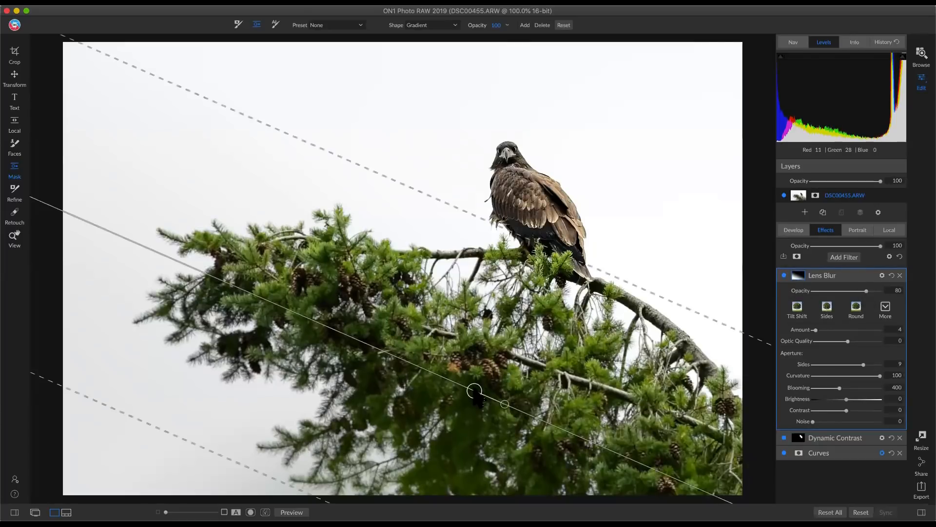
click(785, 276)
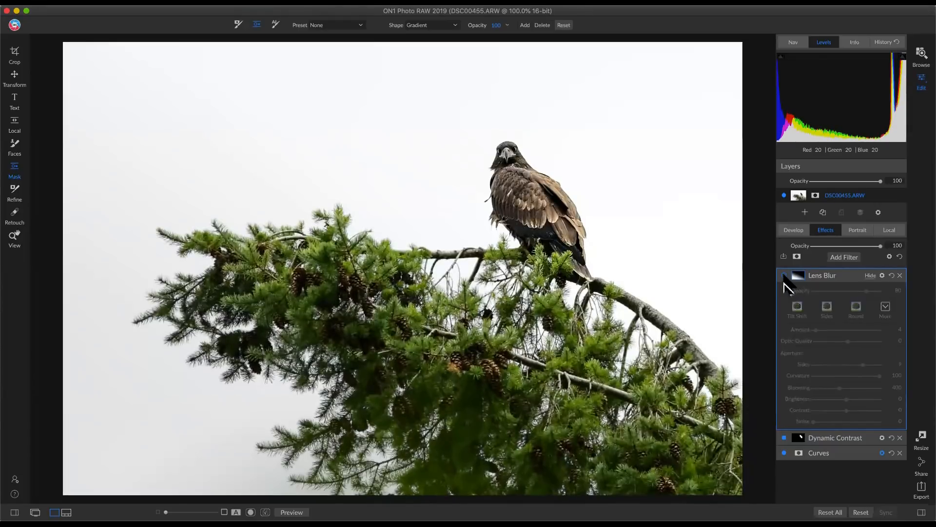
click(784, 276)
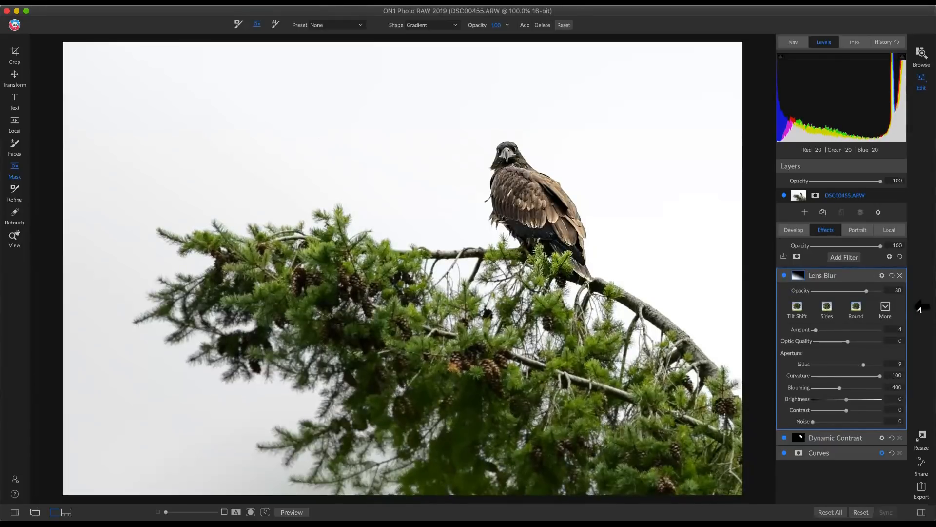
click(860, 291)
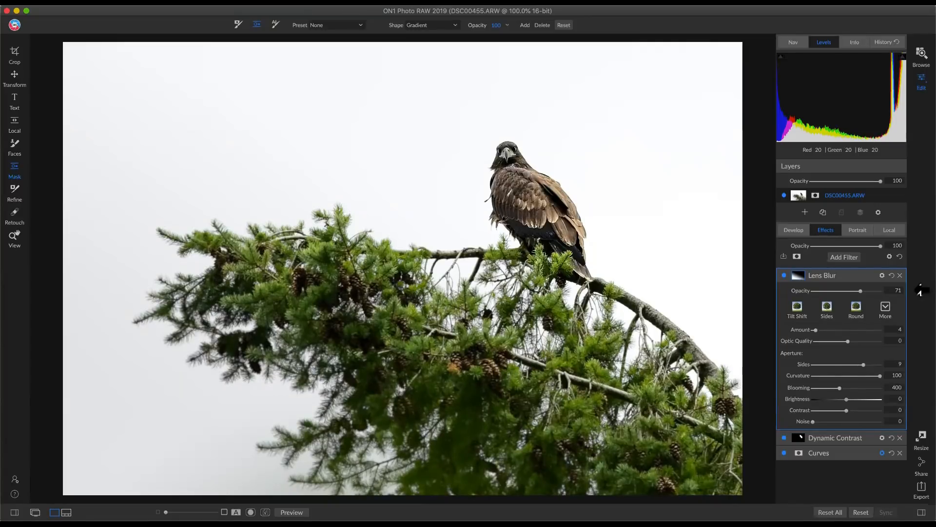
- Compare the edited bird photo with its unedited original
key(backslash)
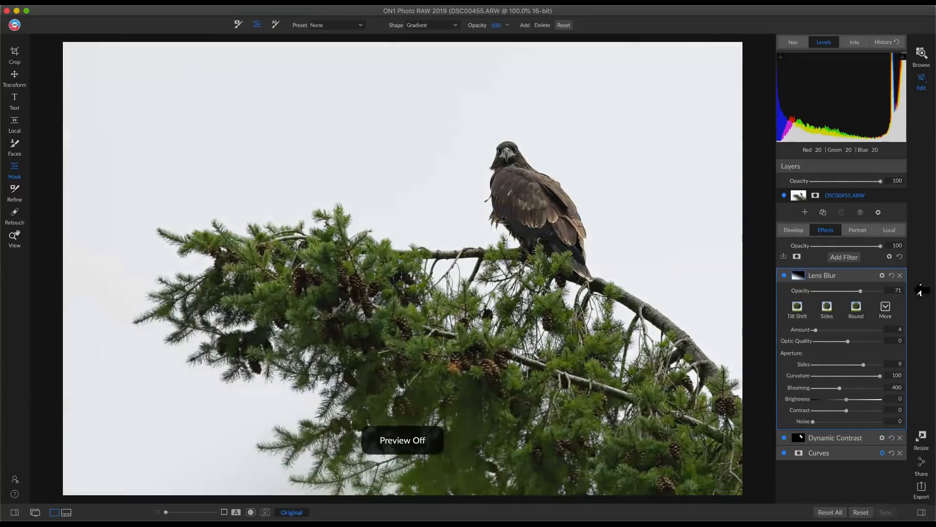
key(backslash)
mouse_move(510, 154)
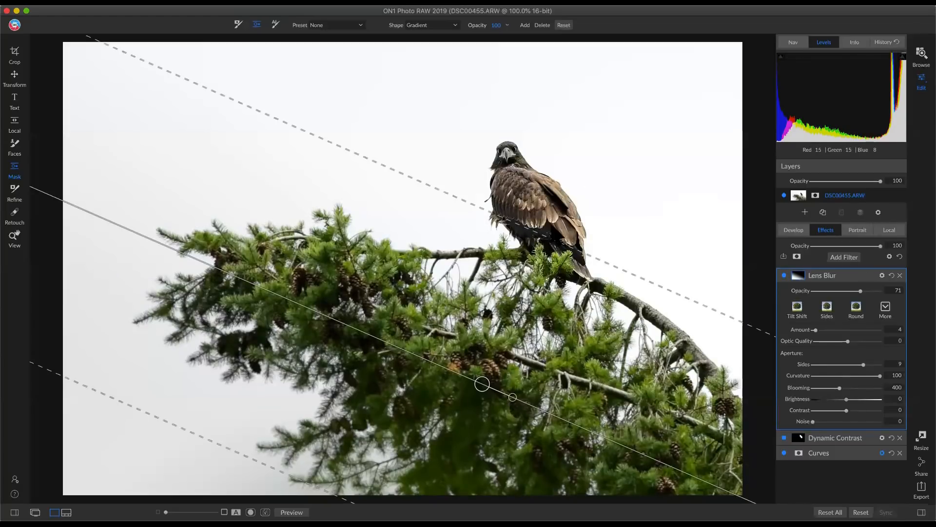
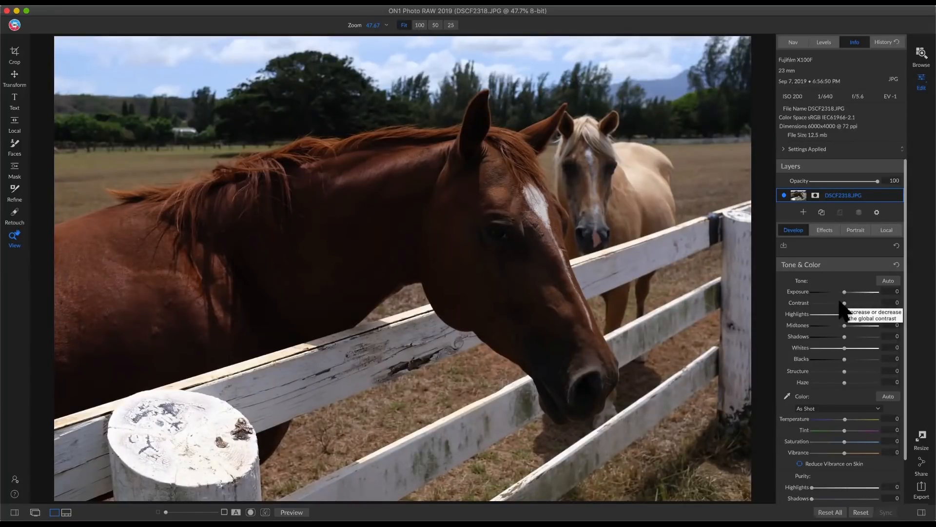
- Lower the Contrast of horse photo DSCF2318.JPG to -59, checking the shadow detail in the brown horse's coat at 100%
drag(844, 306, 824, 305)
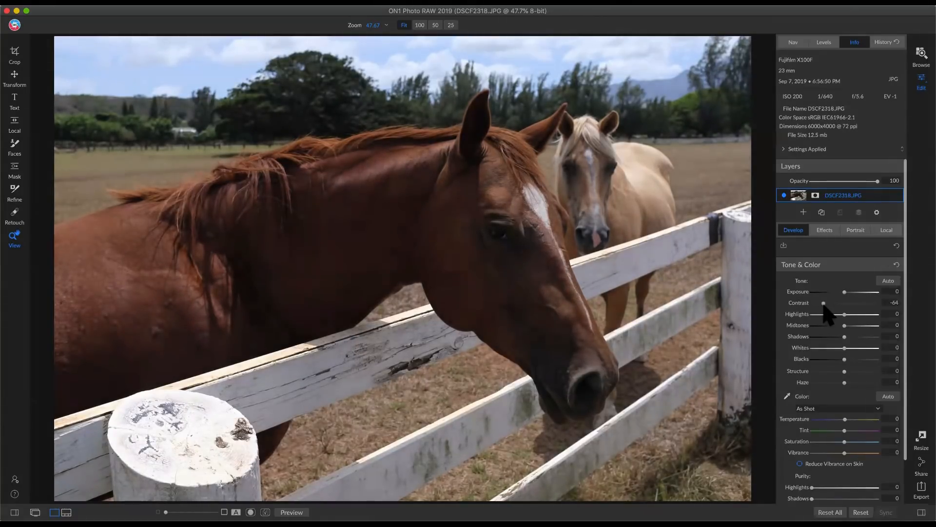
click(324, 235)
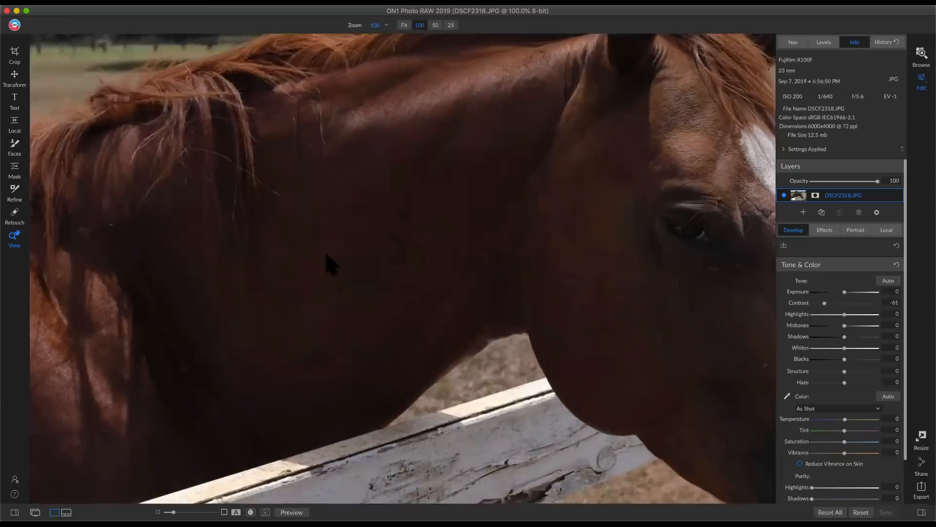
drag(332, 210, 330, 263)
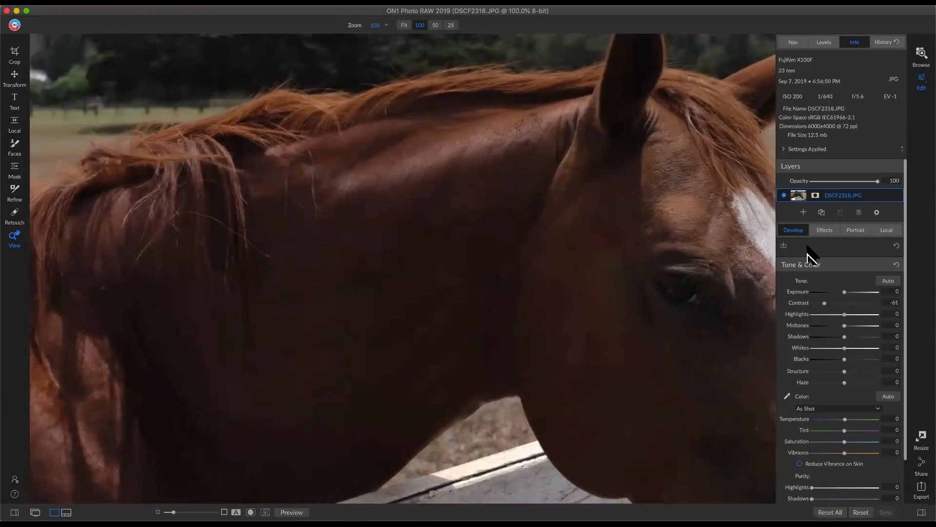
double_click(800, 304)
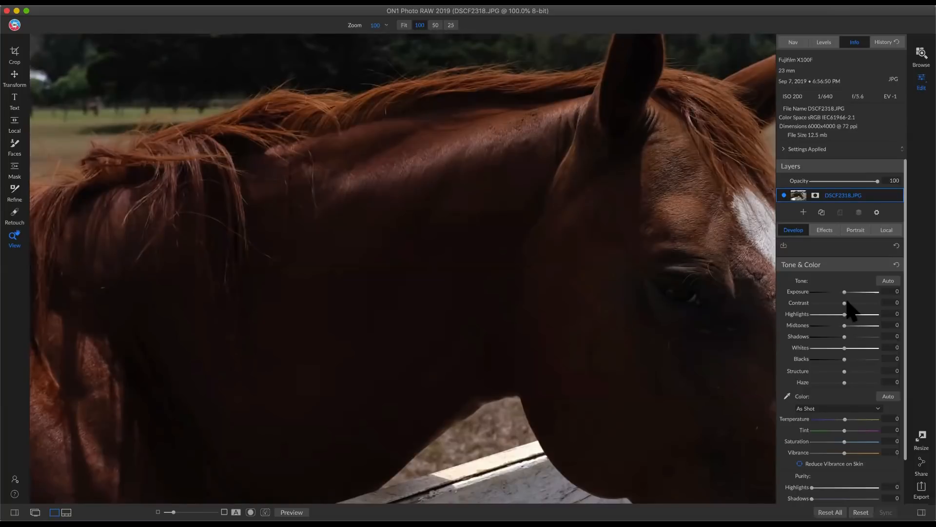
drag(828, 311, 824, 305)
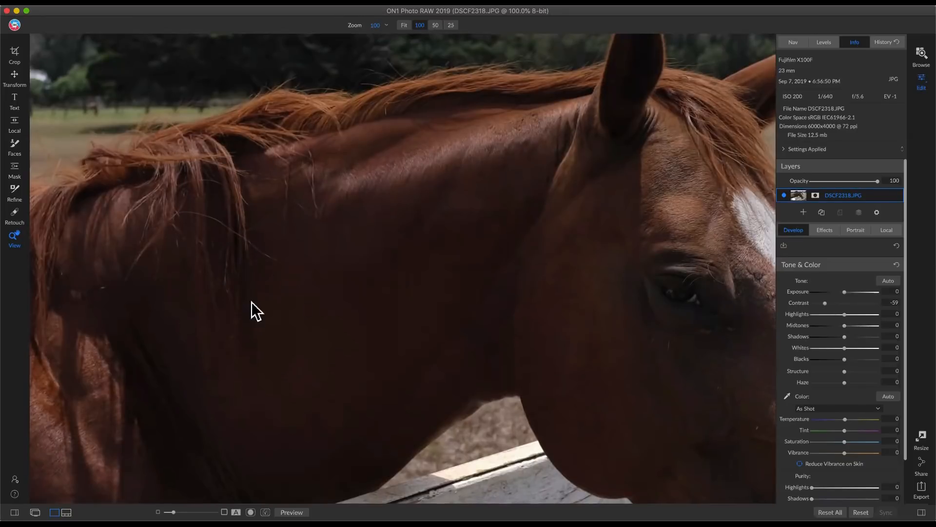
click(436, 195)
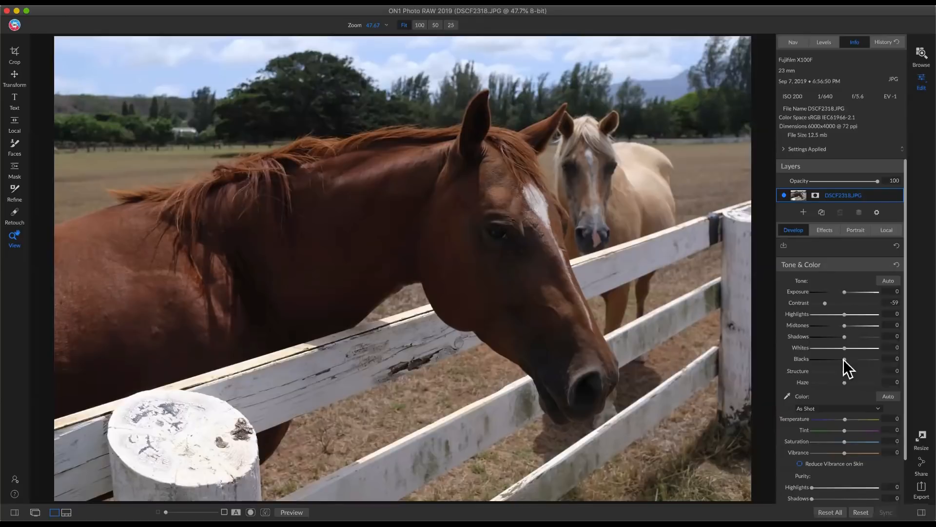
- Set the horse photo's Blacks to -17 and Contrast to -48, and compare the result with the original
drag(844, 360, 839, 366)
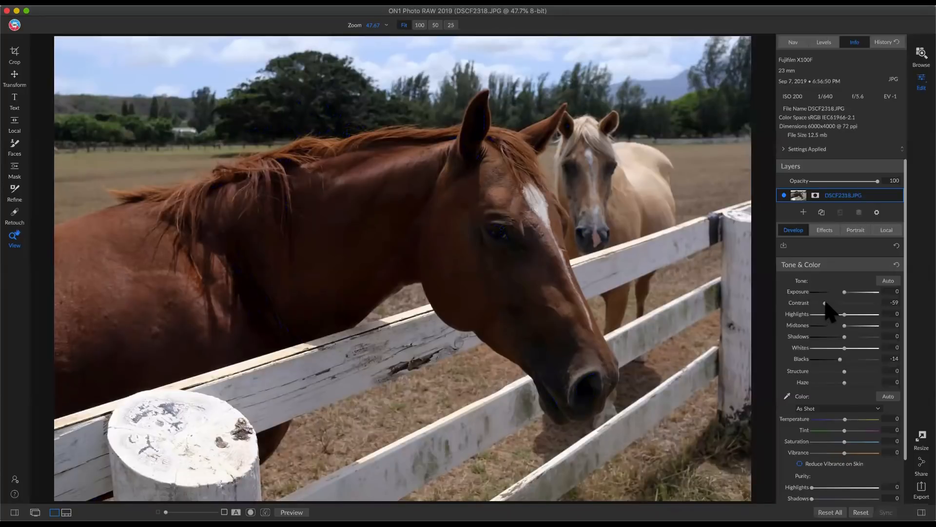
drag(827, 303, 829, 303)
drag(840, 360, 838, 370)
key(backslash)
key(backslash)
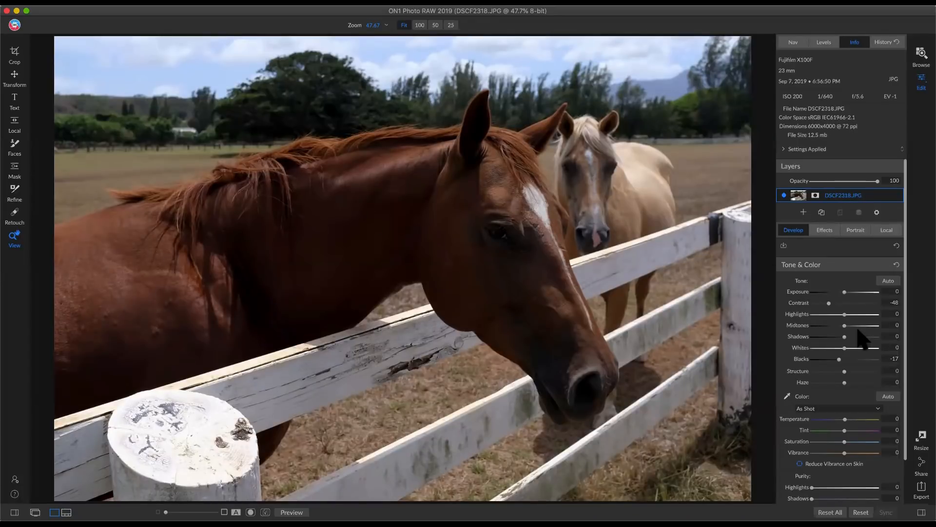
- Raise the horse photo's Midtones to 10 and Shadows to 5, and compare the result with the original
drag(846, 327, 848, 327)
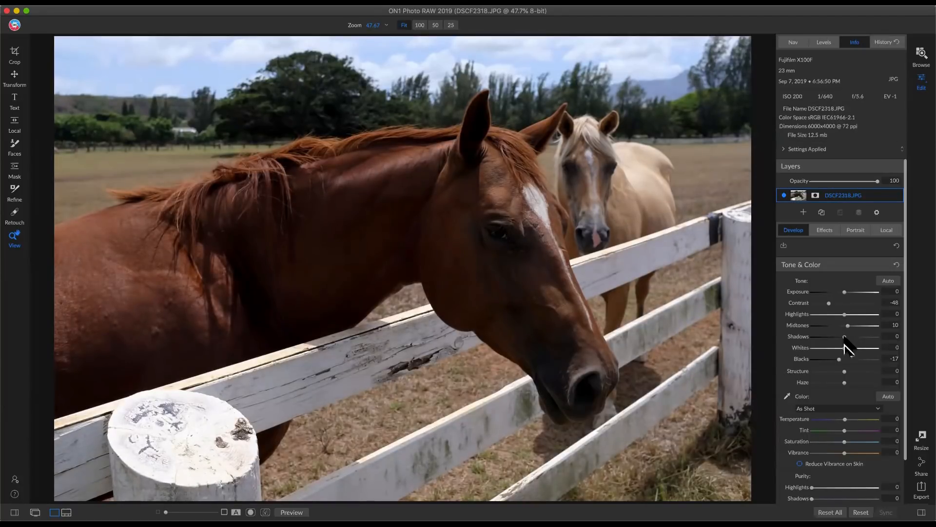
drag(844, 337, 845, 338)
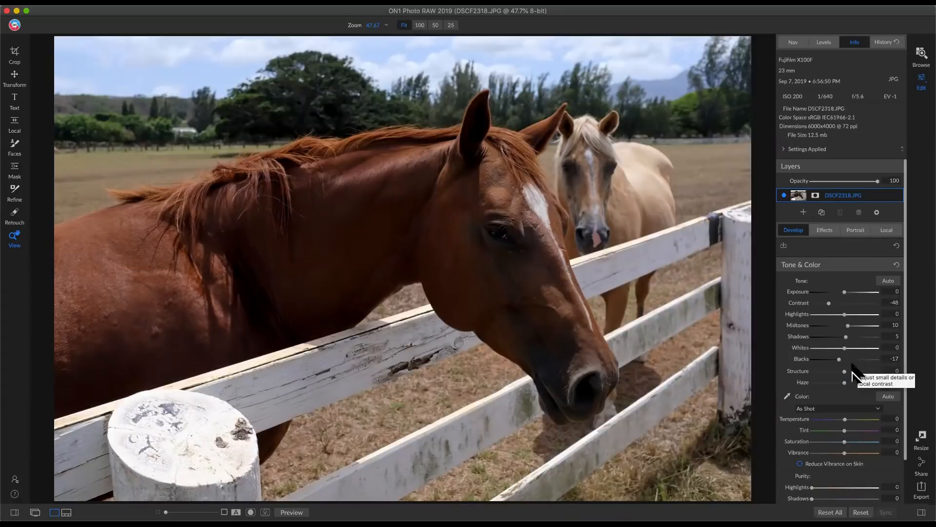
key(backslash)
key(backslash)
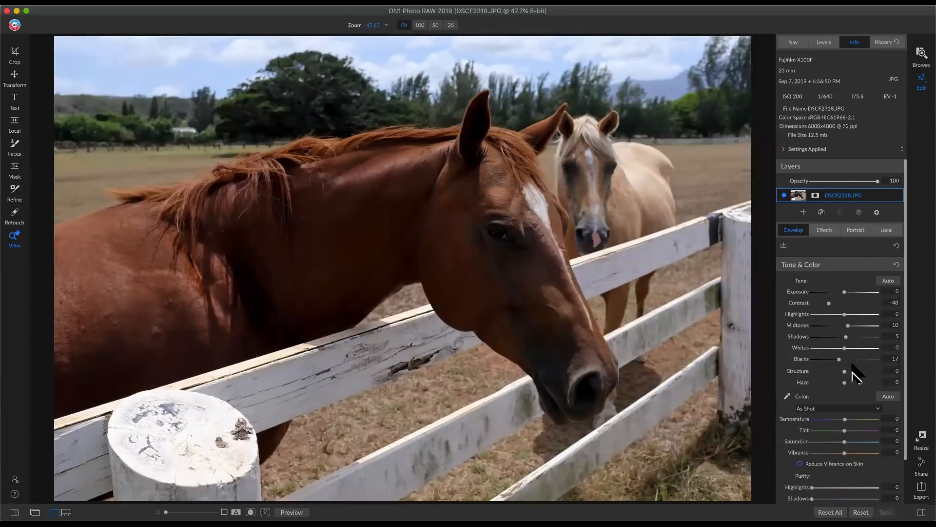
key(backslash)
key(backslash)
- Ease the horse photo's Contrast reduction slightly and warm its color Temperature a little
drag(830, 303, 833, 304)
key(backslash)
key(backslash)
drag(845, 419, 850, 420)
double_click(794, 419)
drag(845, 420, 850, 419)
- Set the local adjustment's Exposure to -2.05 and mask it with a Center-shaped gradient placed on the brown horse's face
click(898, 230)
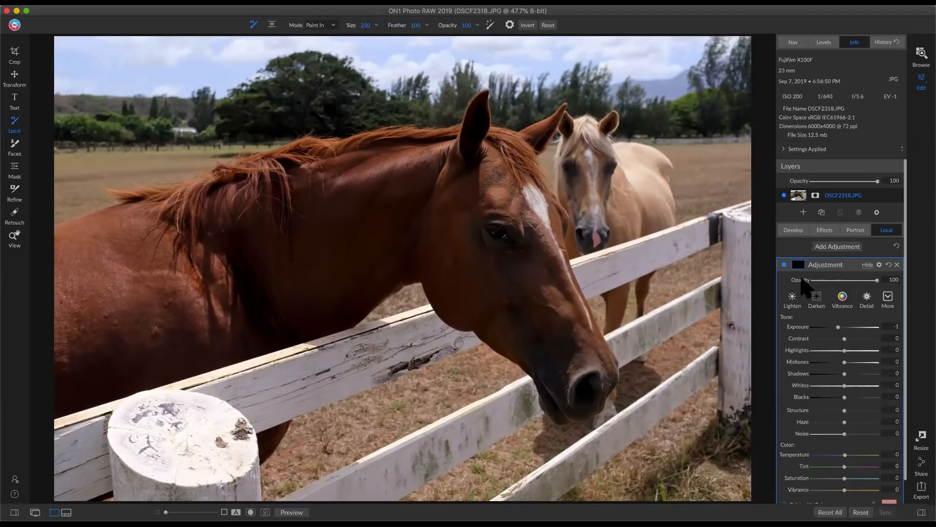
drag(838, 328, 825, 330)
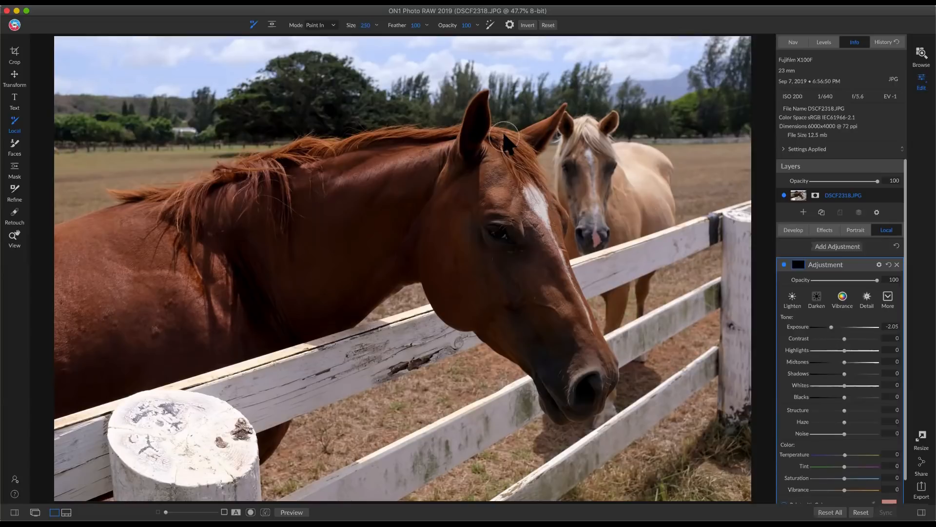
key(shift+k)
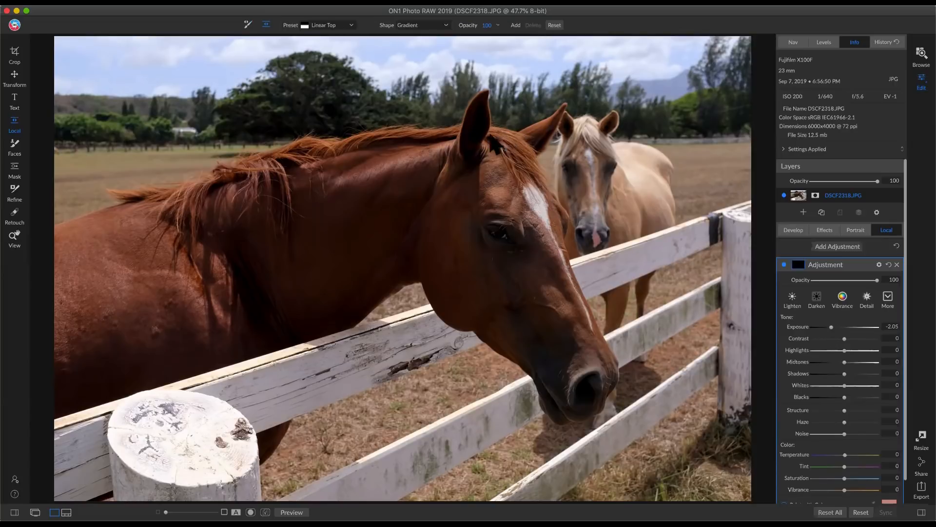
click(481, 250)
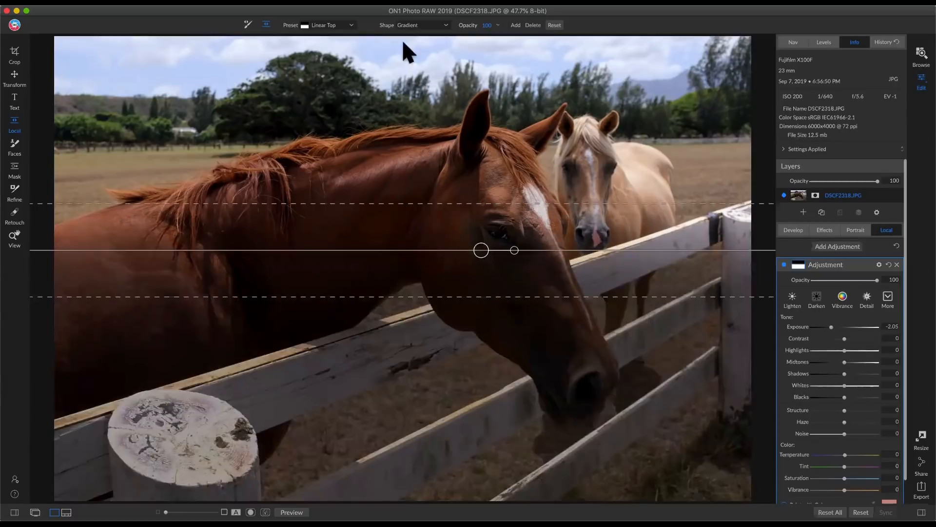
click(416, 24)
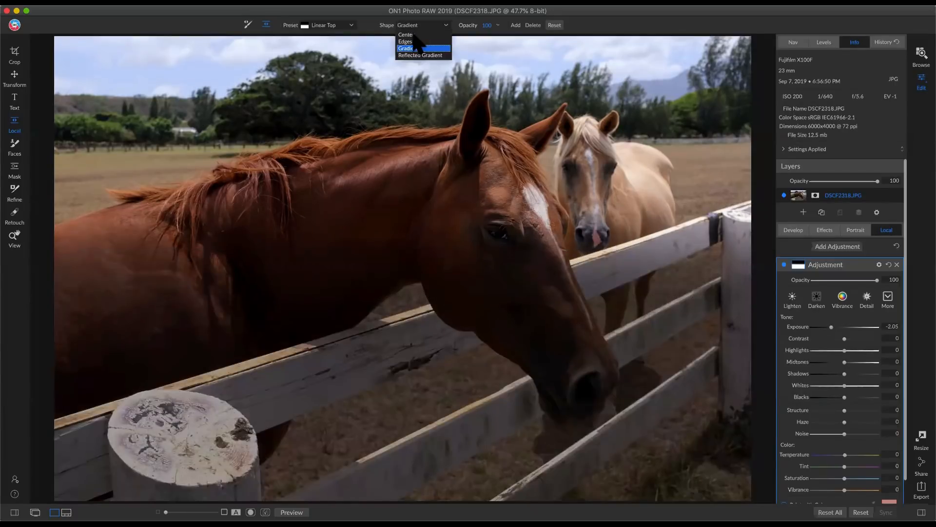
click(413, 35)
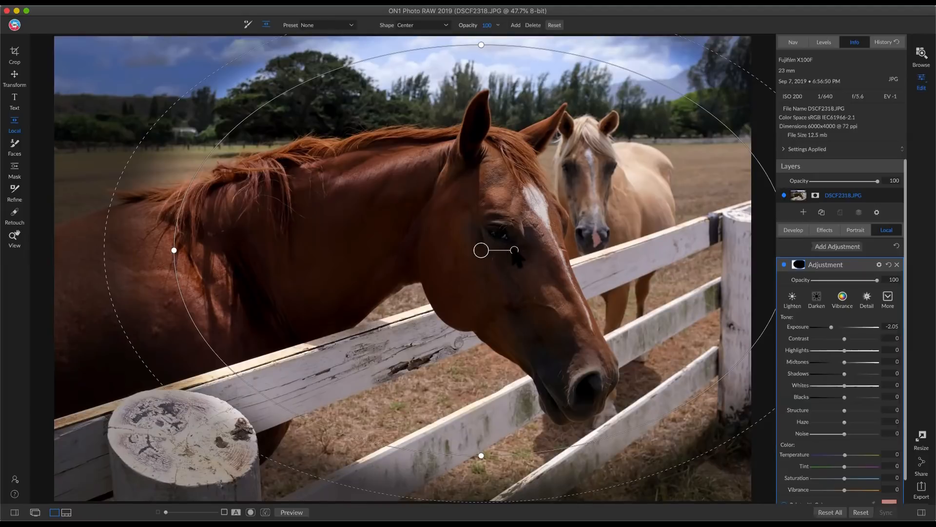
- Tilt the Center mask along the brown horse's head, move it onto the eye, shrink its inner ellipse and feather it very widely
drag(515, 251, 501, 292)
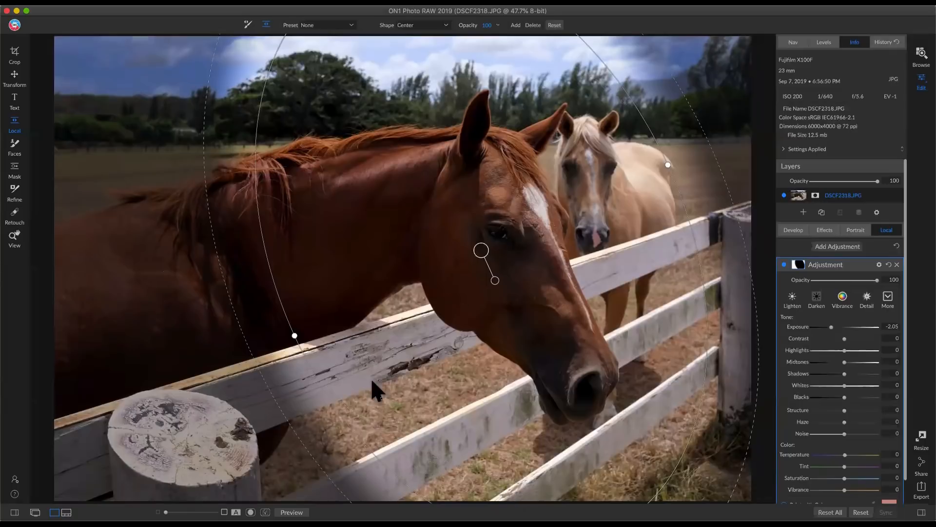
drag(348, 422, 498, 237)
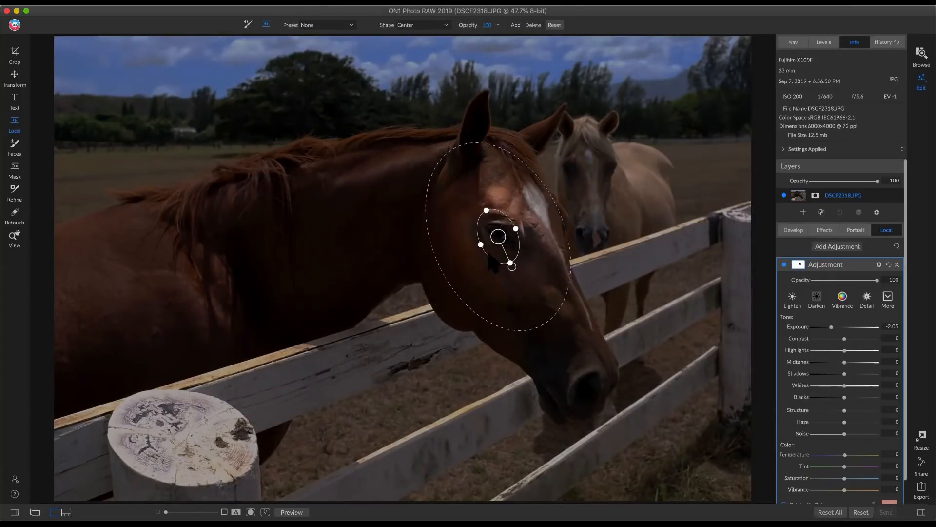
drag(489, 250, 494, 242)
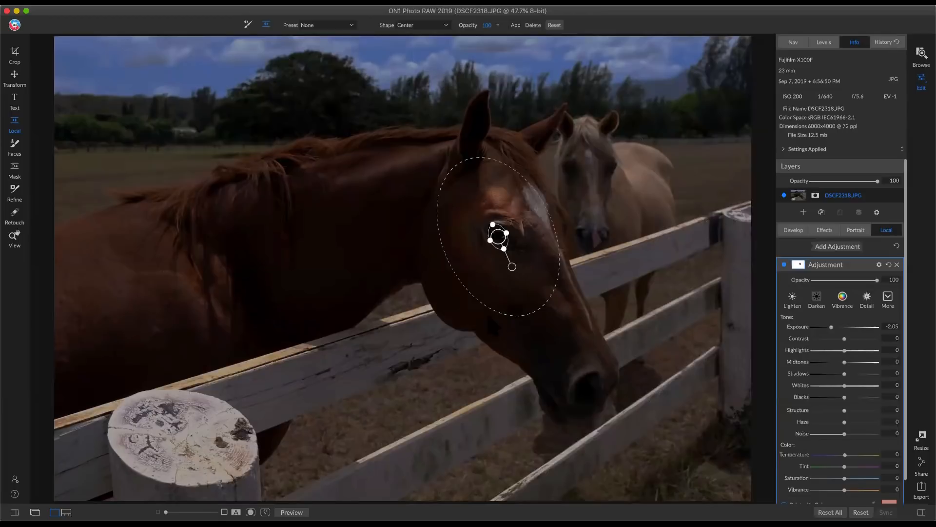
drag(478, 328, 7, 466)
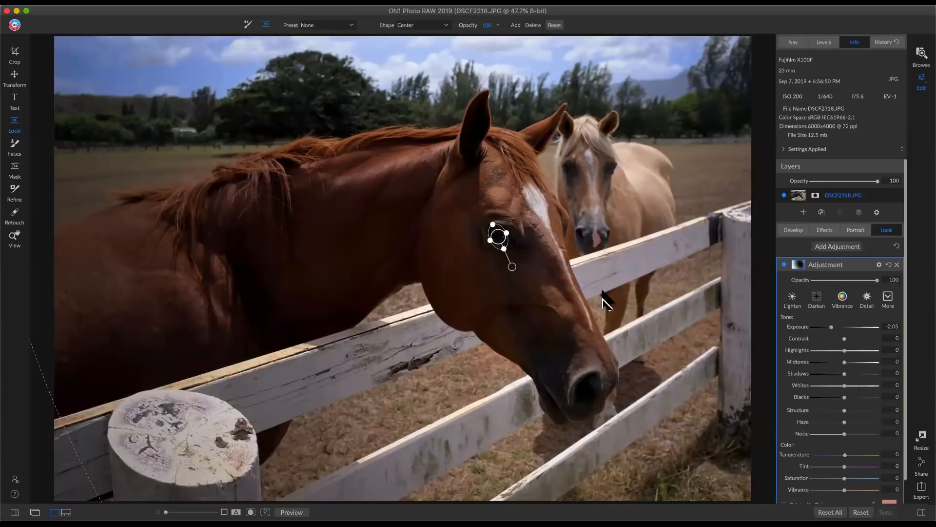
- Lower the local darkening adjustment's Opacity to 75, and compare the photo with the adjustment off and with the original
click(784, 265)
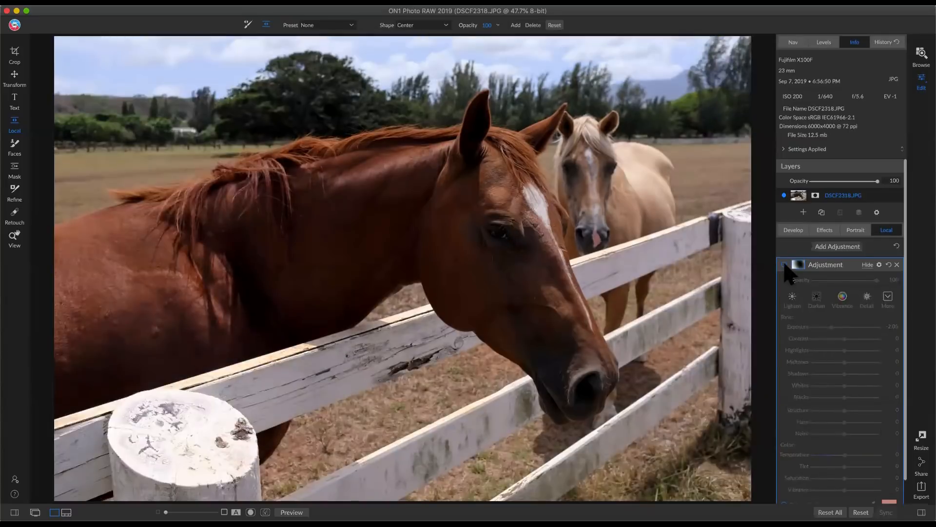
click(784, 265)
click(784, 264)
click(784, 264)
mouse_move(858, 287)
mouse_down()
mouse_move(852, 282)
mouse_move(865, 282)
mouse_up()
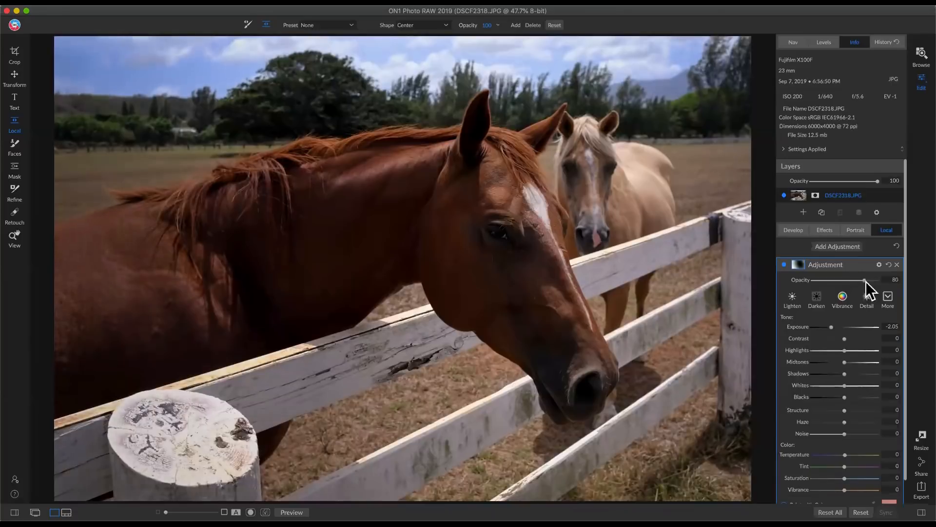
click(784, 264)
click(784, 264)
key(super+p)
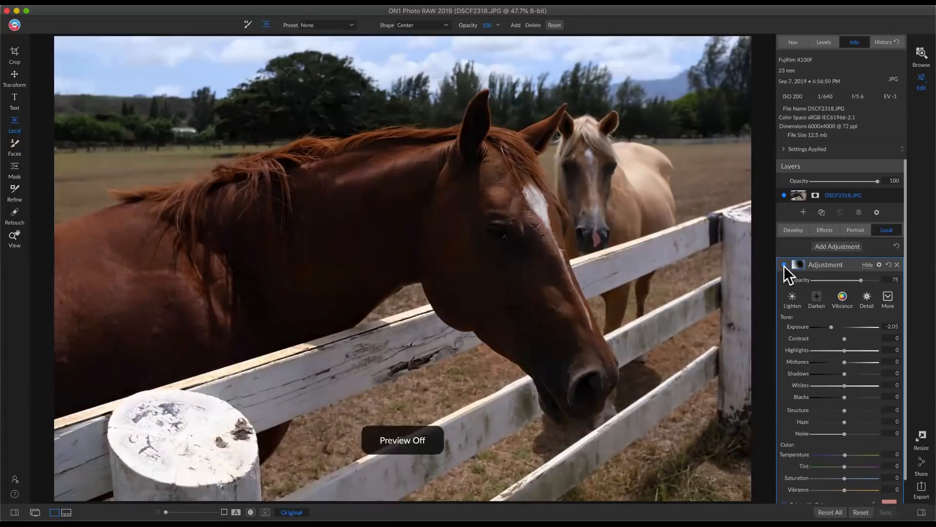
key(super+p)
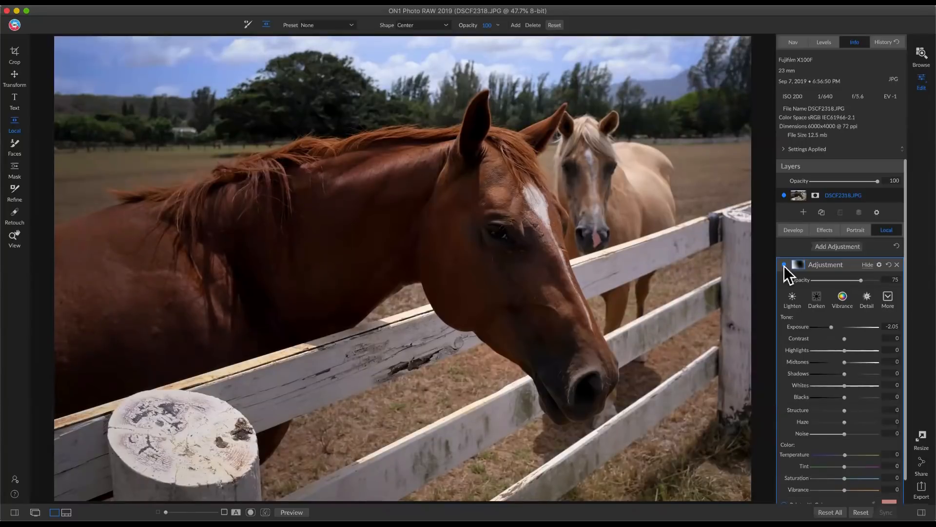
- Add a Sunshine filter to the horse photo and compare the photo with and without it
click(826, 233)
click(845, 257)
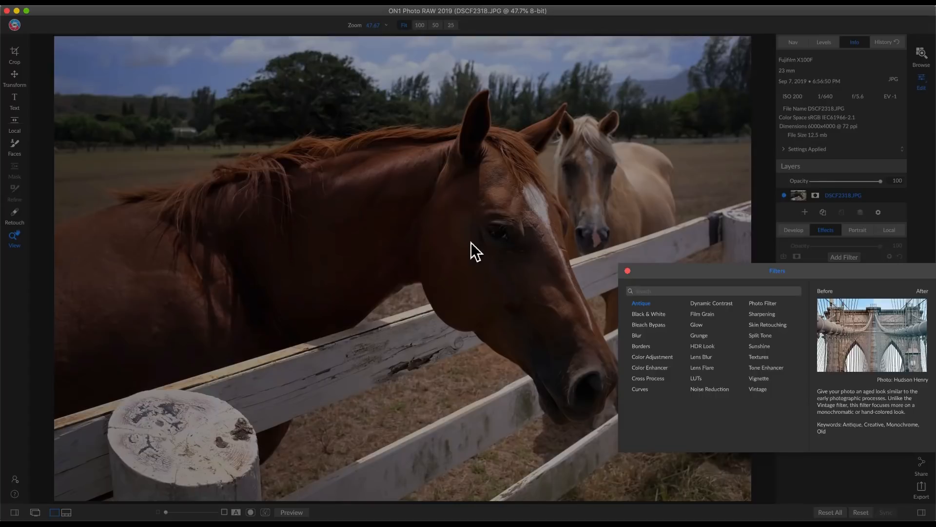
click(759, 346)
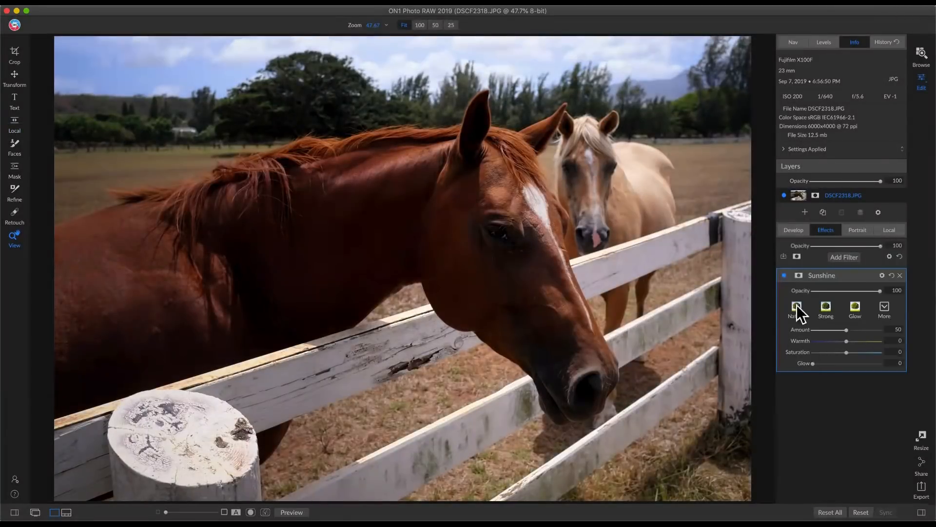
click(783, 277)
click(784, 277)
- Reduce the Sunshine filter's Opacity to 44, checking the photo with the filter off and on
drag(880, 290, 845, 288)
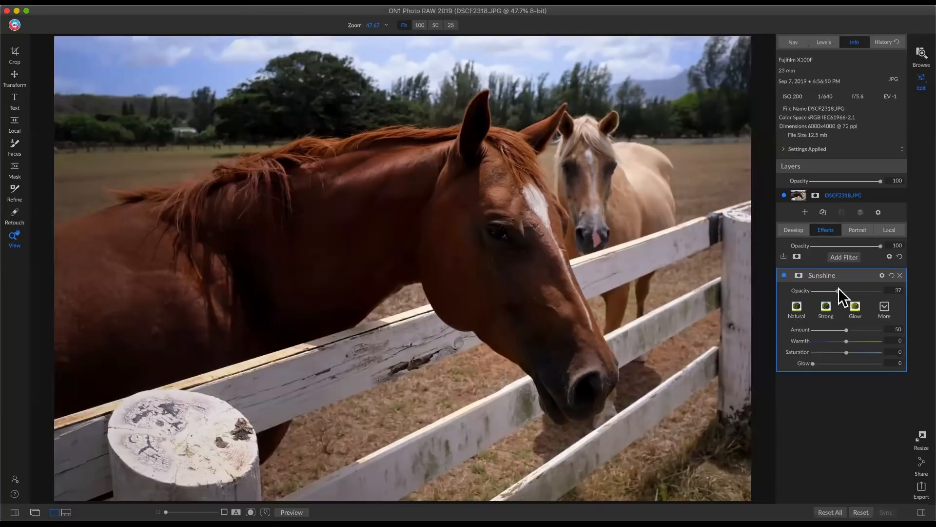
click(783, 276)
click(783, 276)
drag(840, 291, 842, 291)
click(783, 275)
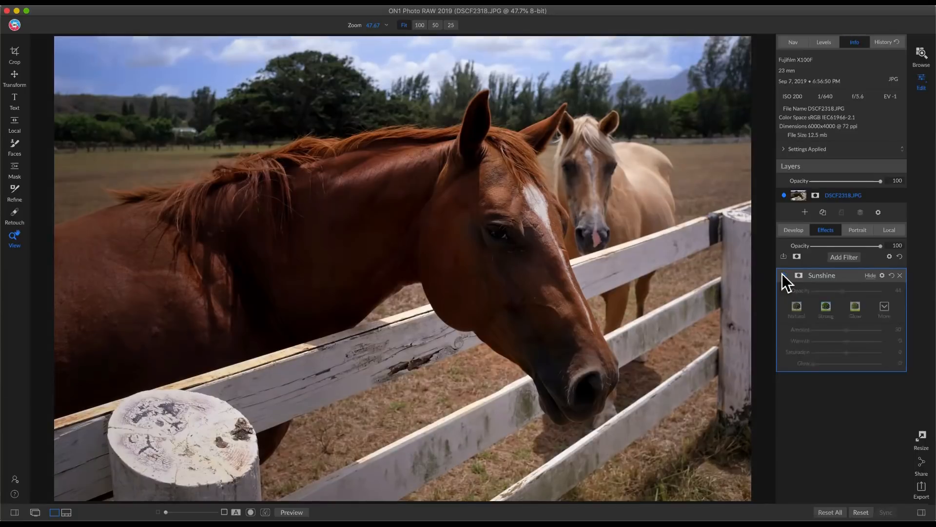
click(784, 275)
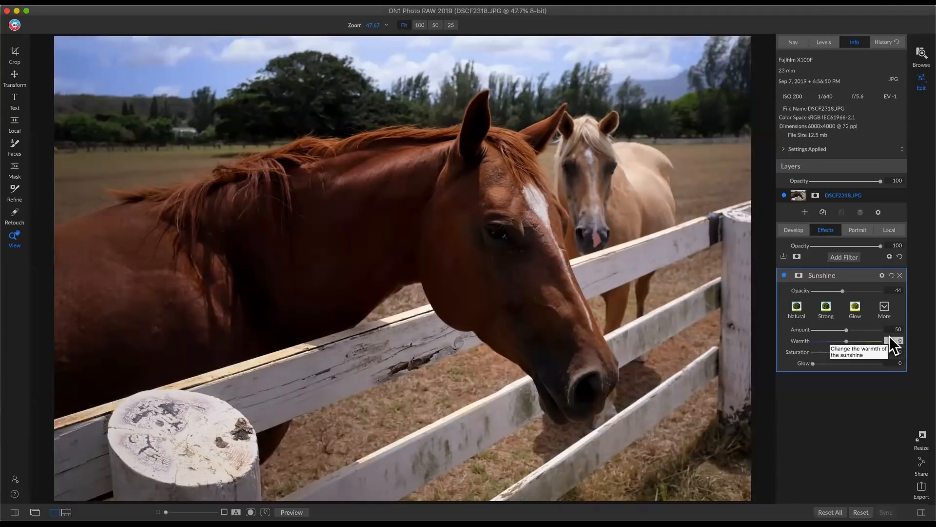
- Add a Glow filter with the Normal style and compare the horse photo with and without the glow
click(844, 259)
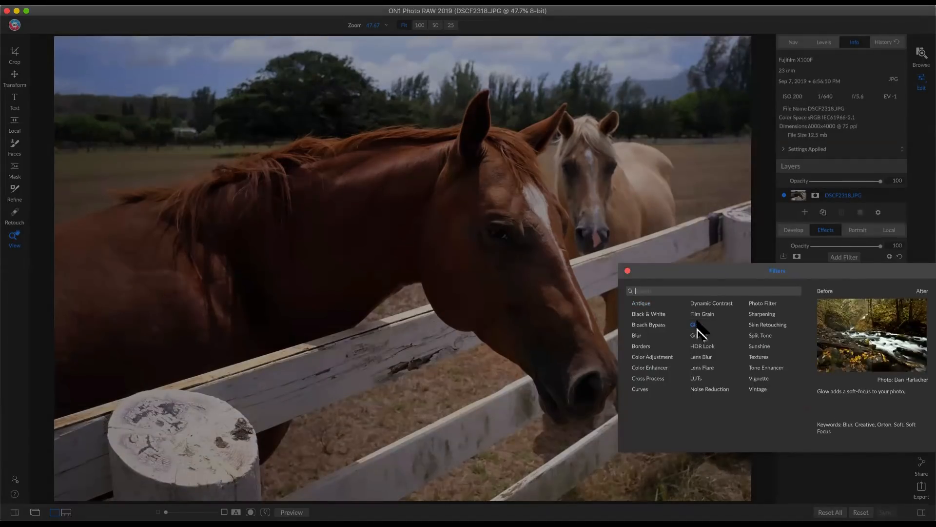
click(698, 328)
click(796, 308)
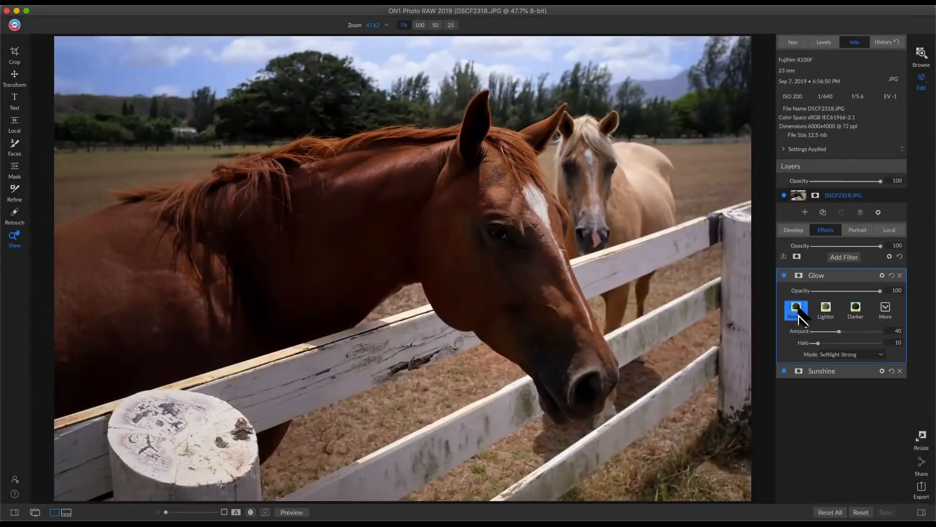
click(783, 275)
click(783, 275)
click(783, 275)
click(784, 275)
- Try the Glow filter's Lighter style and Darken mode, returning to the Normal style with Softlight Strong
click(825, 310)
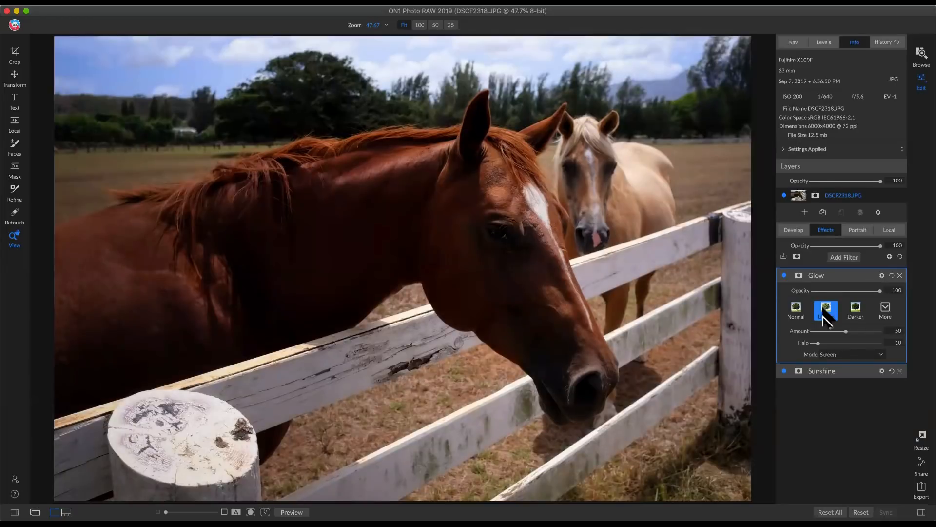
click(796, 310)
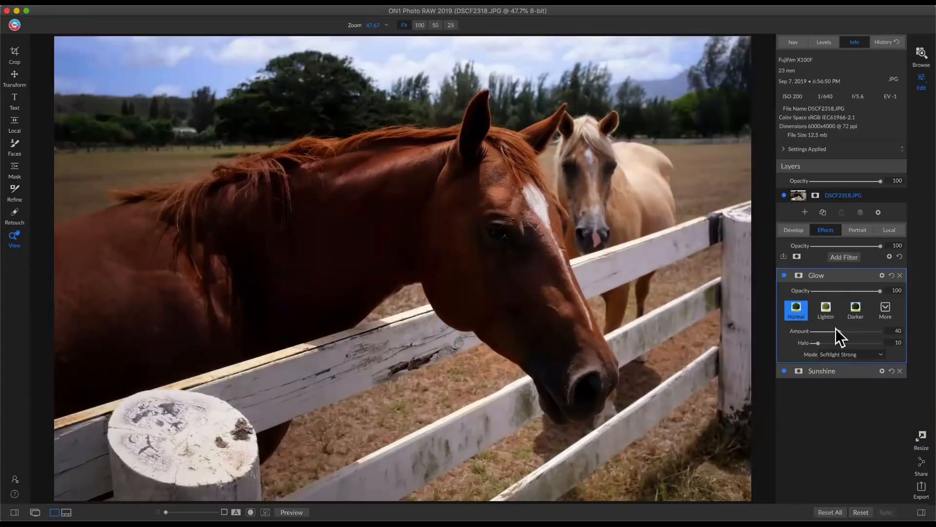
click(844, 356)
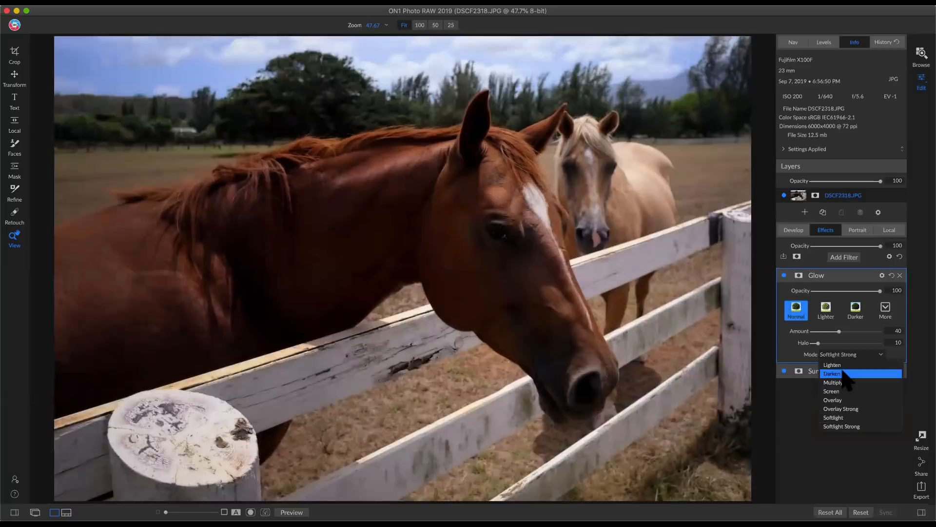
click(844, 373)
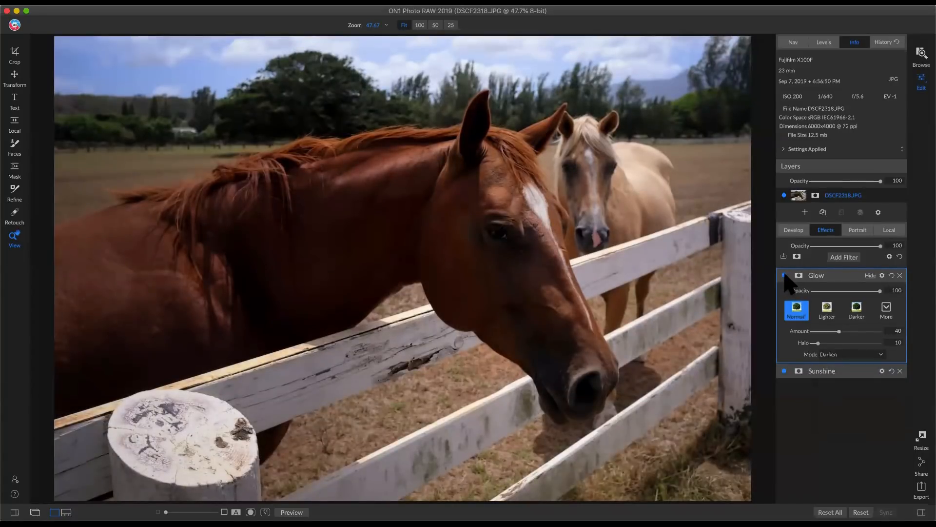
click(843, 354)
click(844, 426)
- Reduce the Glow filter's Amount to 20 and compare the photo with the glow off and on
drag(839, 332, 824, 332)
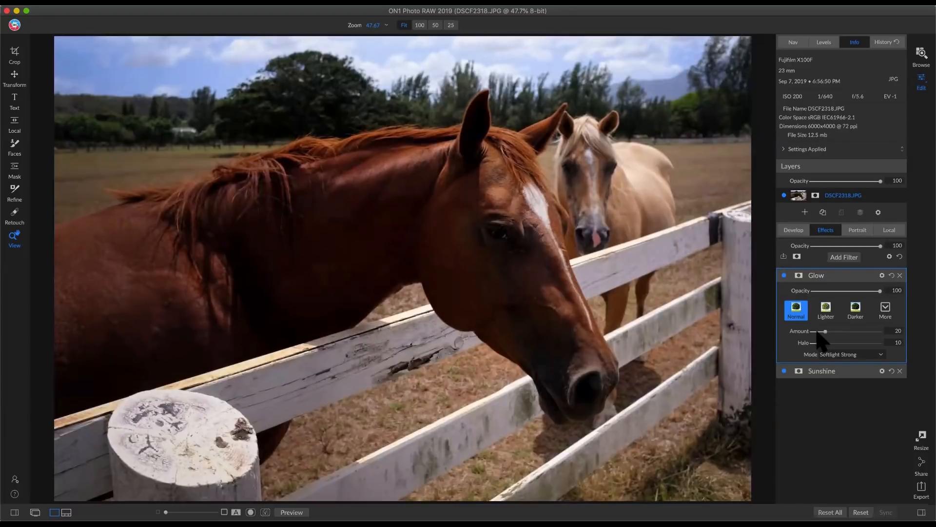
click(784, 275)
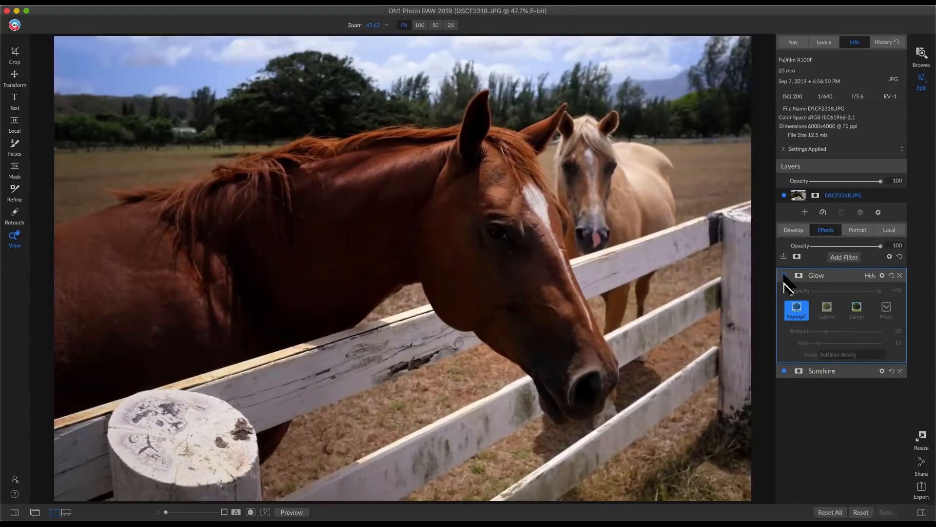
click(784, 275)
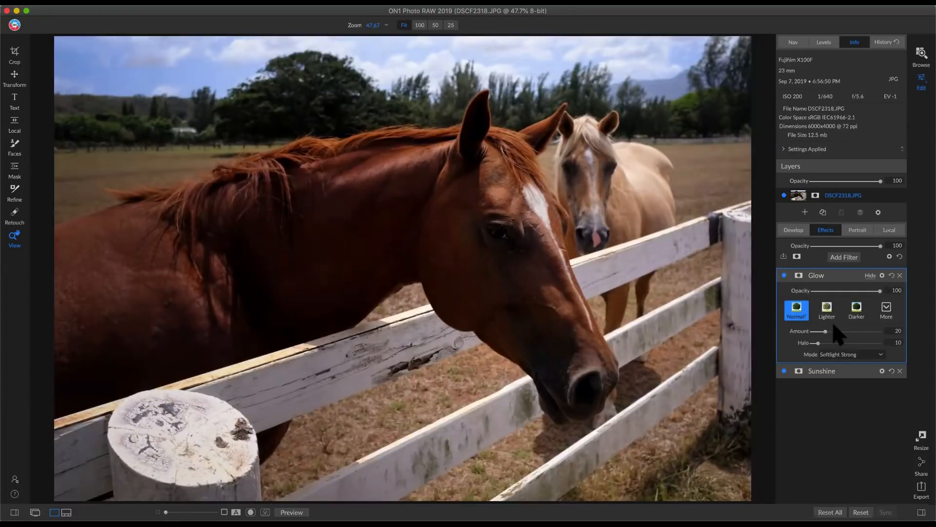
click(783, 276)
click(783, 275)
click(784, 275)
click(784, 276)
- Add a LUTs filter using the Comfort LUT from the Color Grading category, and compare the photo with and without it
click(845, 257)
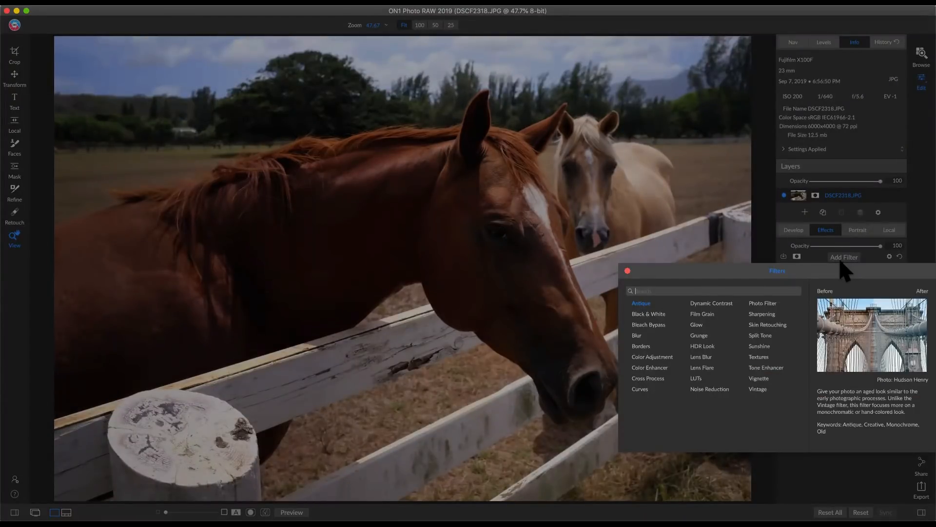
click(698, 382)
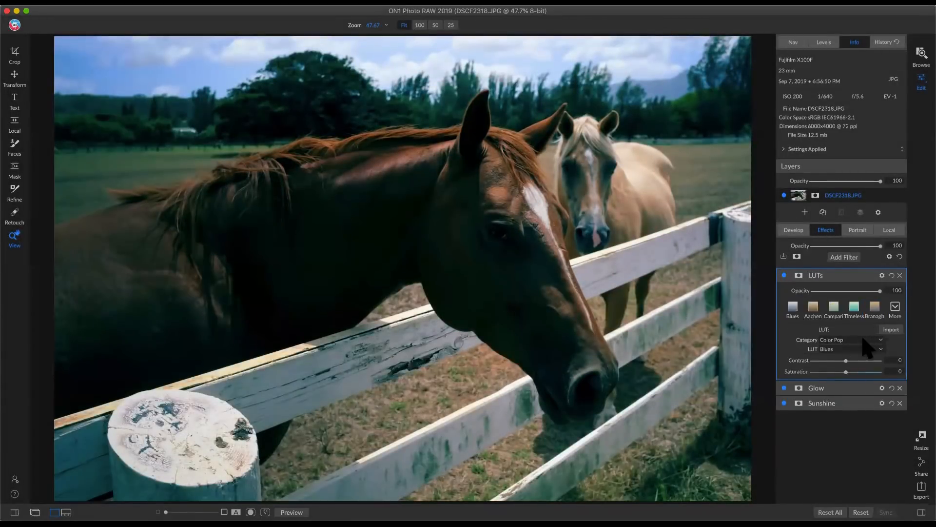
click(864, 338)
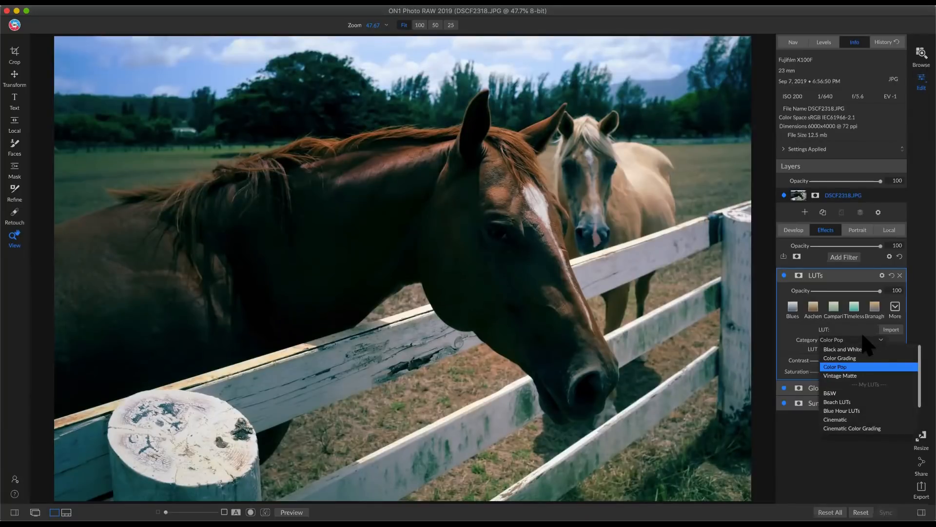
click(861, 358)
click(856, 349)
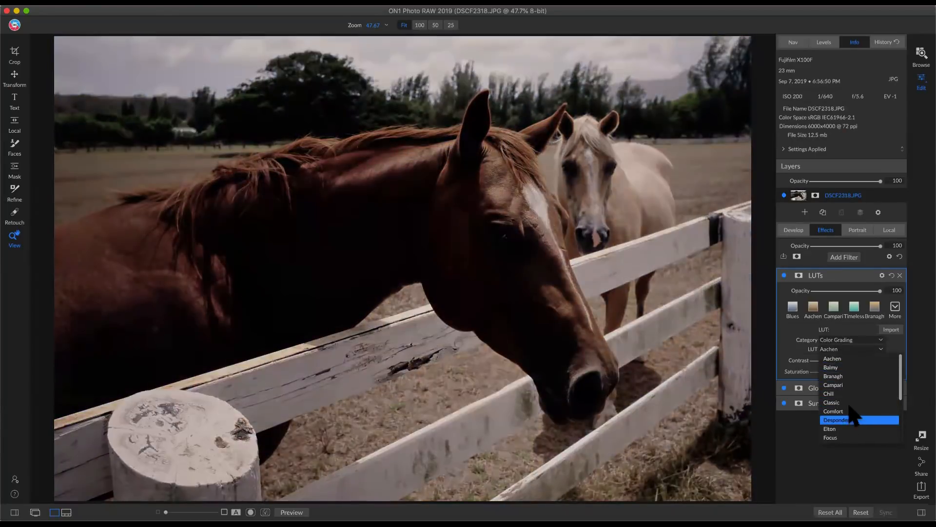
click(850, 411)
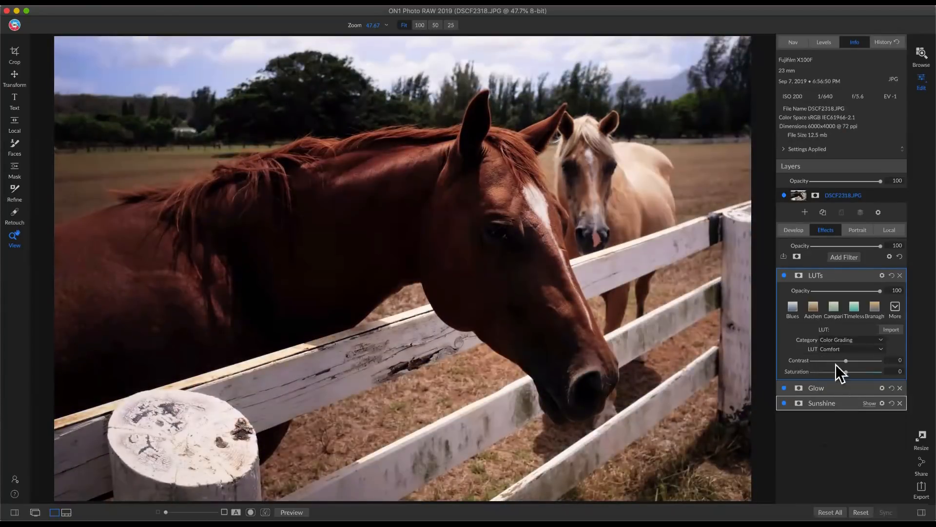
click(784, 275)
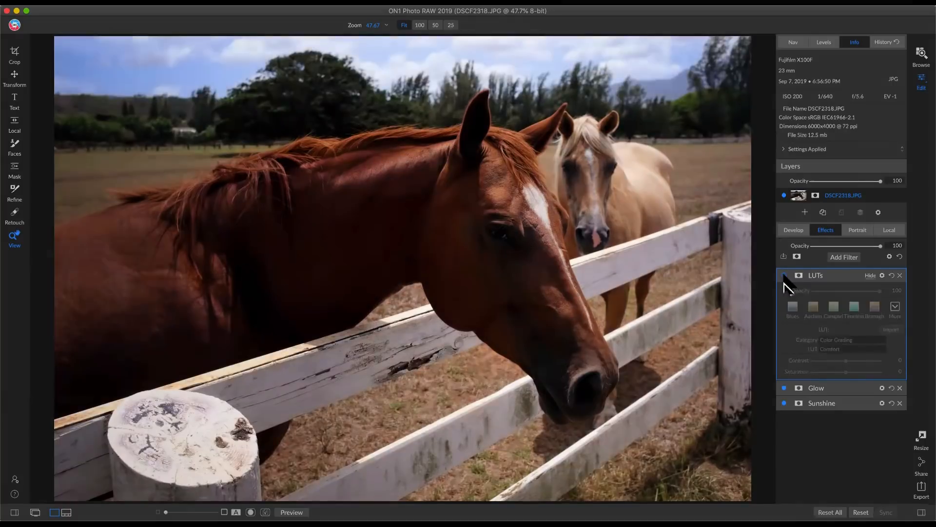
click(784, 275)
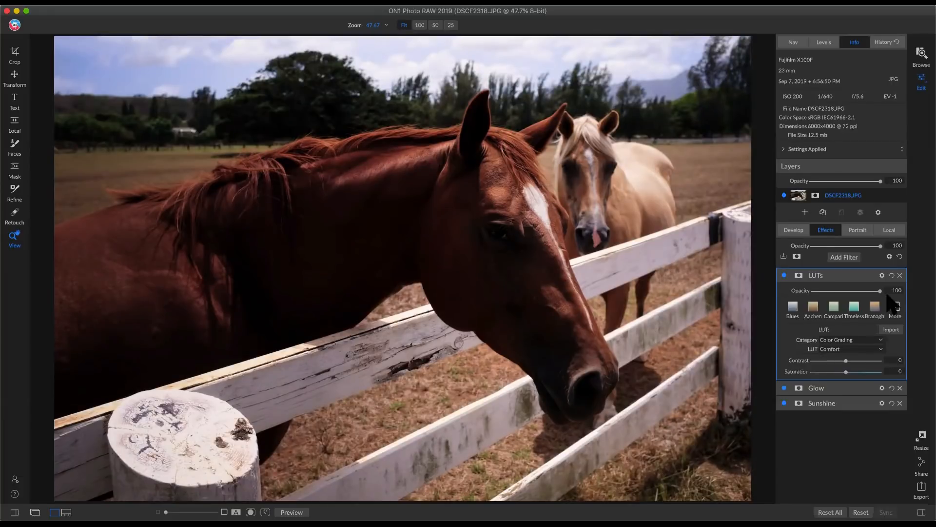
- Reduce the LUTs filter's opacity to 60 and compare the horse photo with the filter and with all edits off and on
drag(881, 292, 851, 291)
click(784, 275)
click(783, 275)
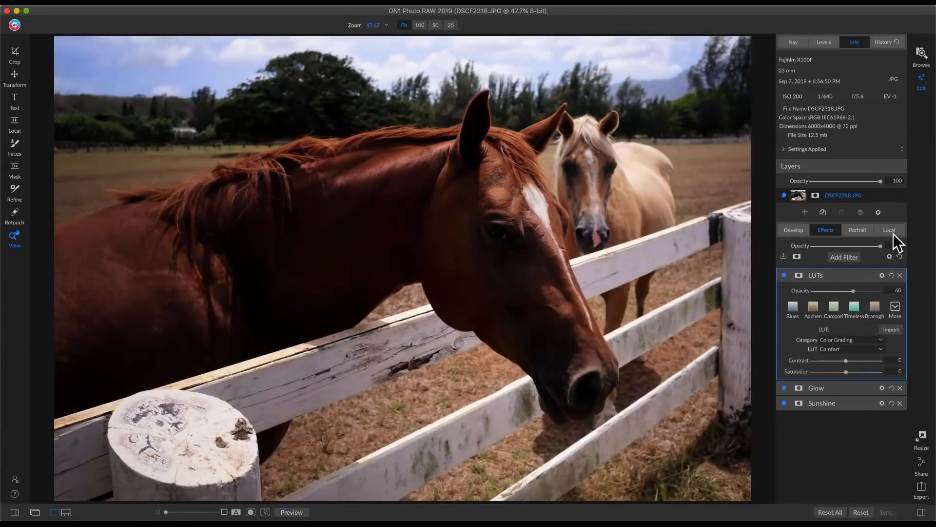
key(backslash)
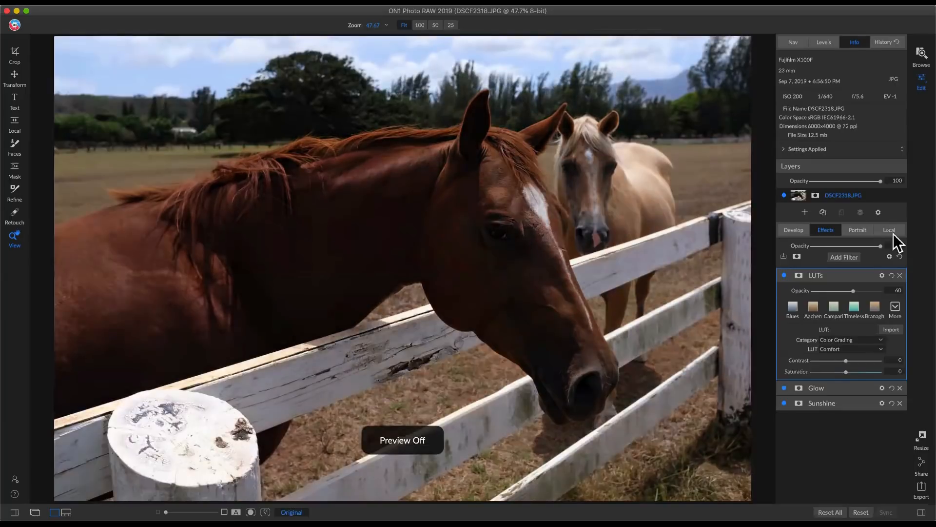
key(backslash)
key(backslash)
key(backslash)
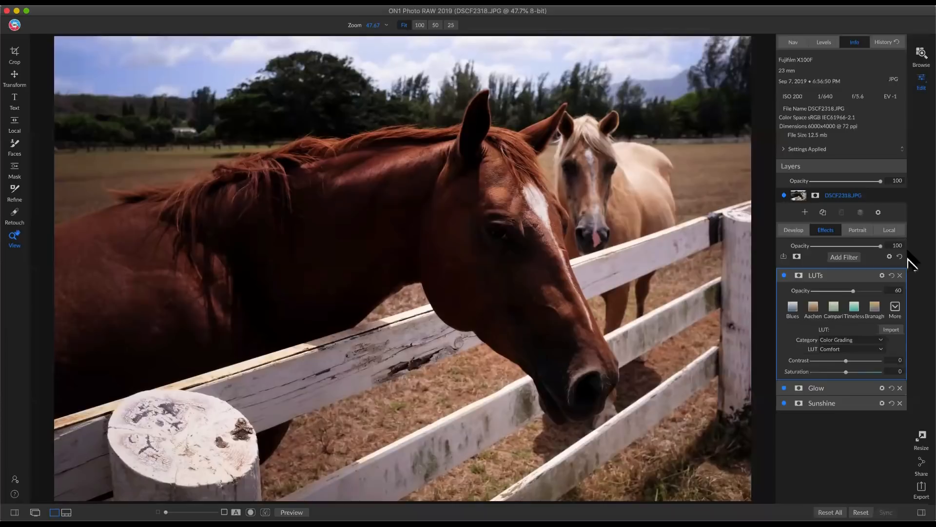
- Add a second LUTs filter using the DevX LUT from the Black and White category, and compare the photo with and without it
click(847, 257)
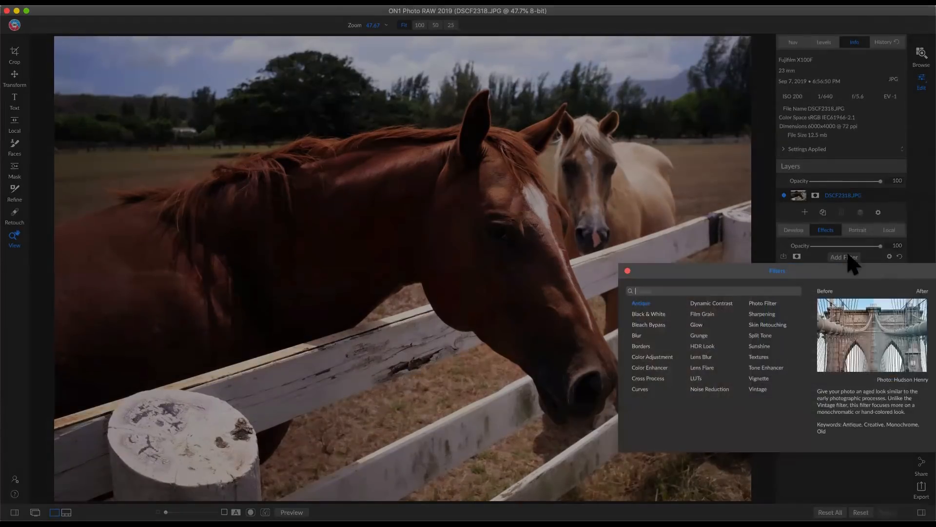
click(707, 379)
click(836, 341)
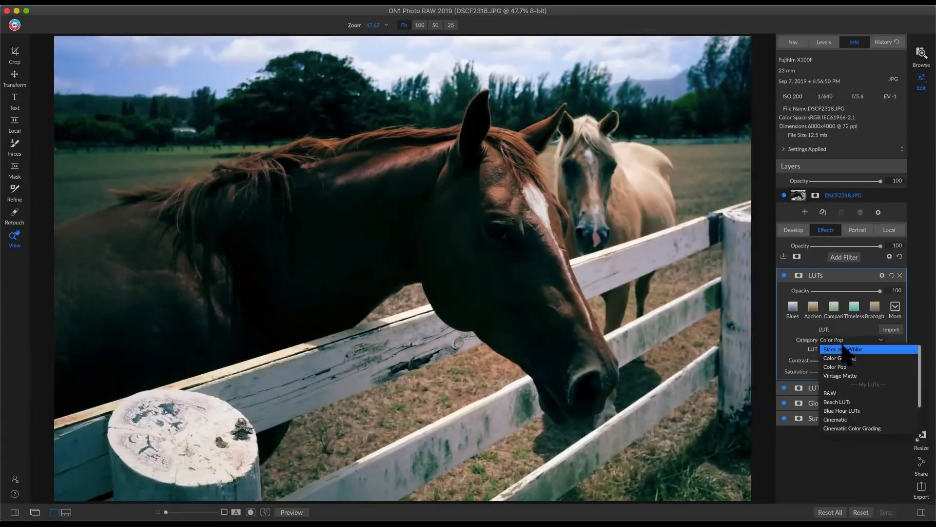
click(838, 349)
click(846, 349)
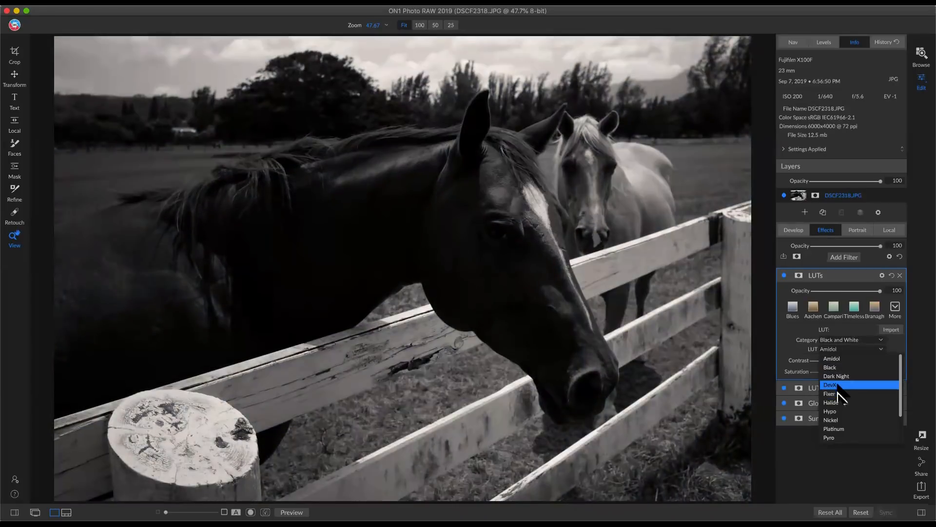
click(837, 385)
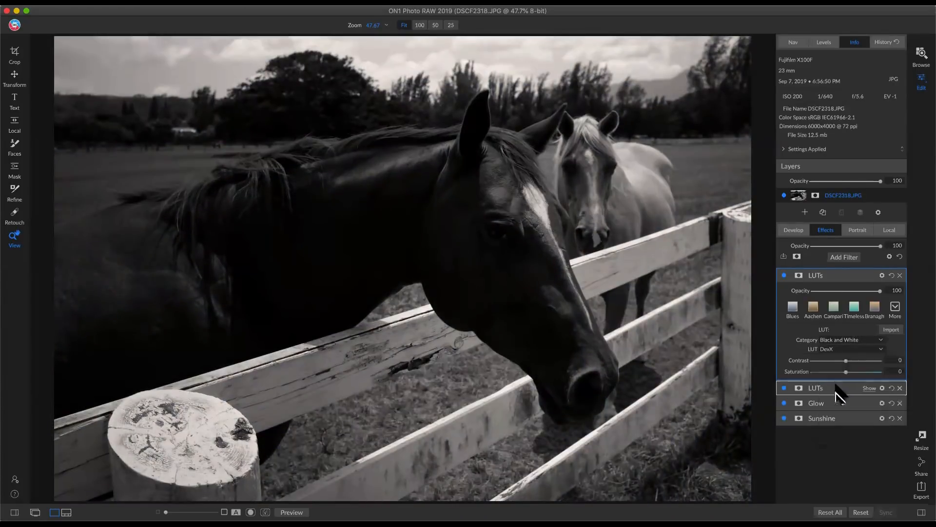
click(784, 276)
click(784, 276)
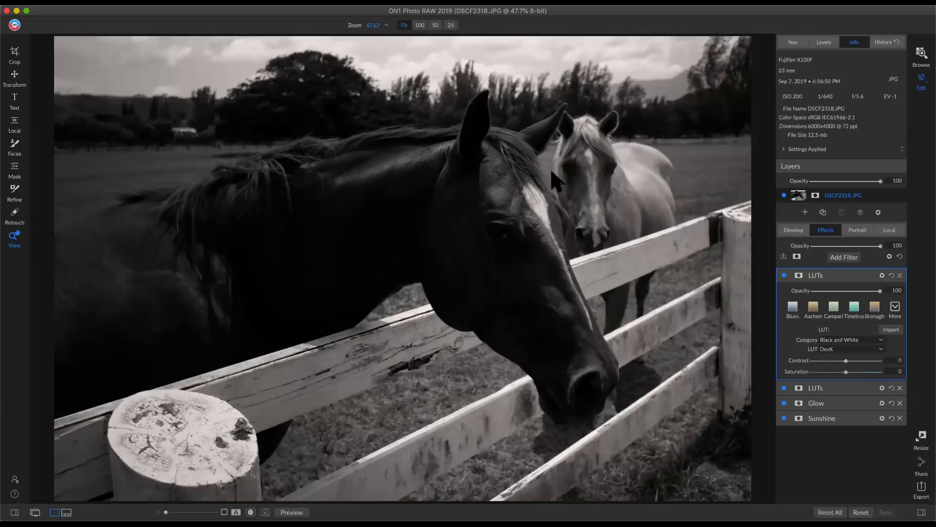
- Add a local adjustment with the Lighten style and paint it over the front horse's eye with a size 700 brush
click(890, 230)
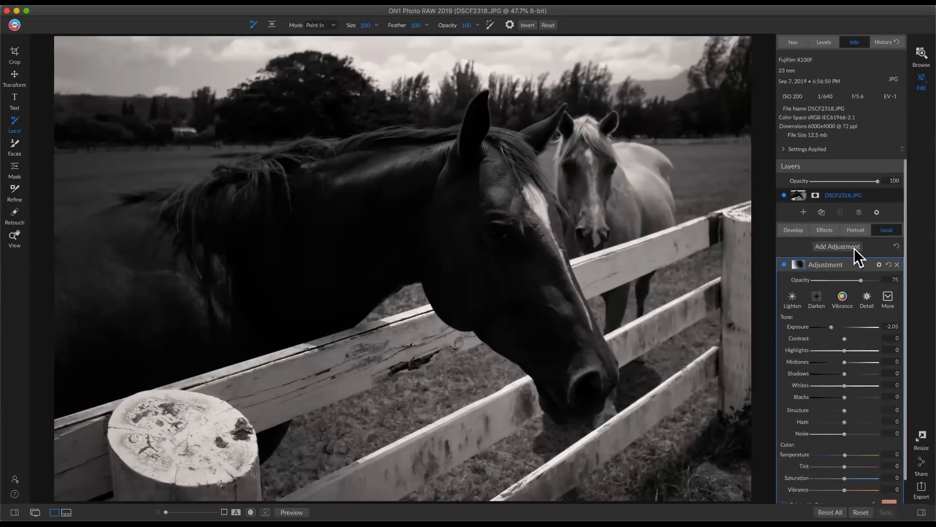
click(854, 247)
click(888, 297)
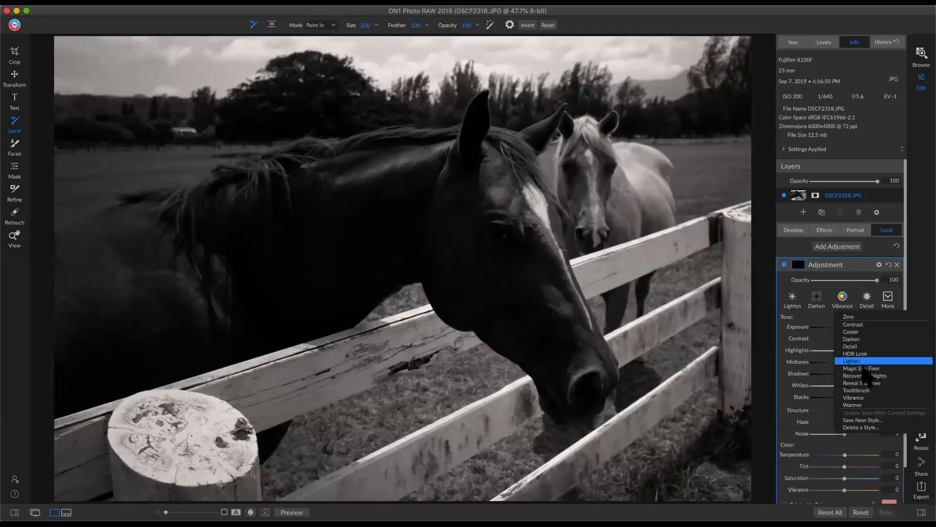
click(866, 361)
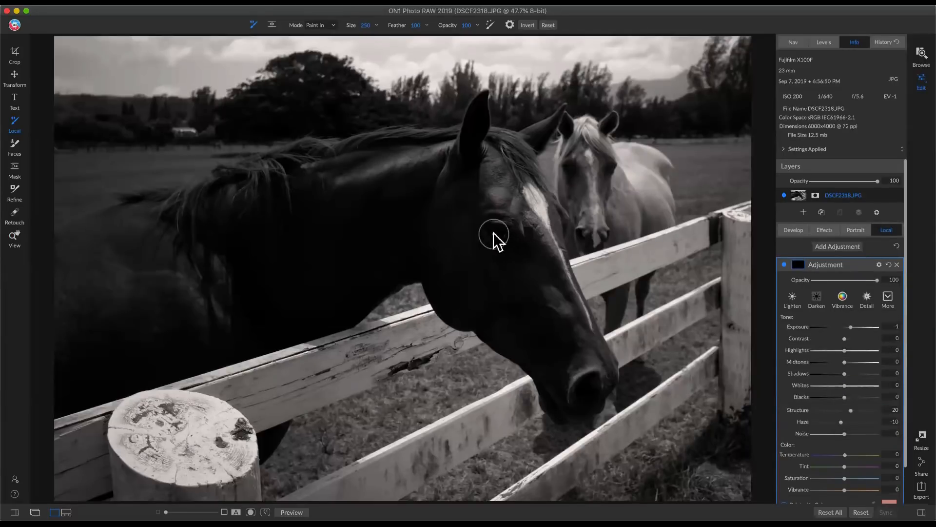
key(bracketright)
key(bracketright)
key(bracketright)
key(bracketright)
key(bracketright)
drag(494, 236, 497, 276)
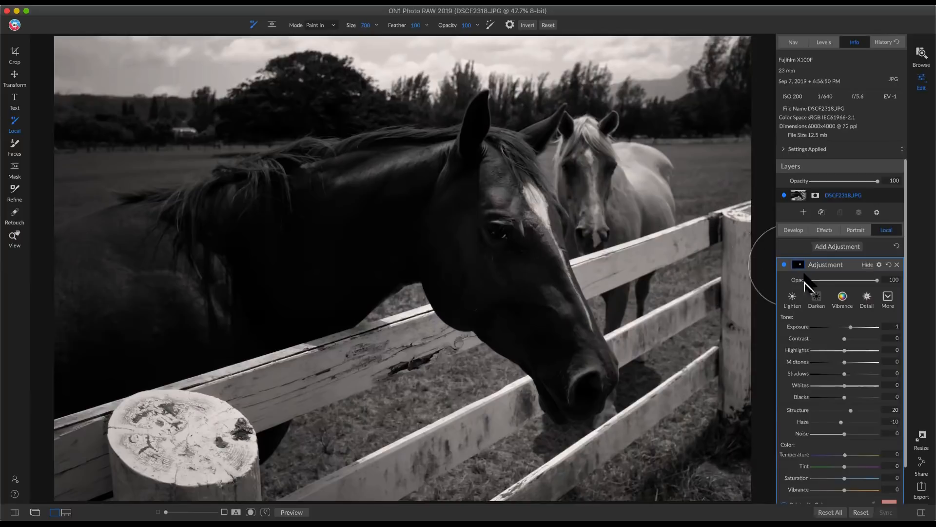
- Lower the eye-lightening adjustment's opacity to 49 and compare the edited photo with the original
drag(877, 280, 844, 280)
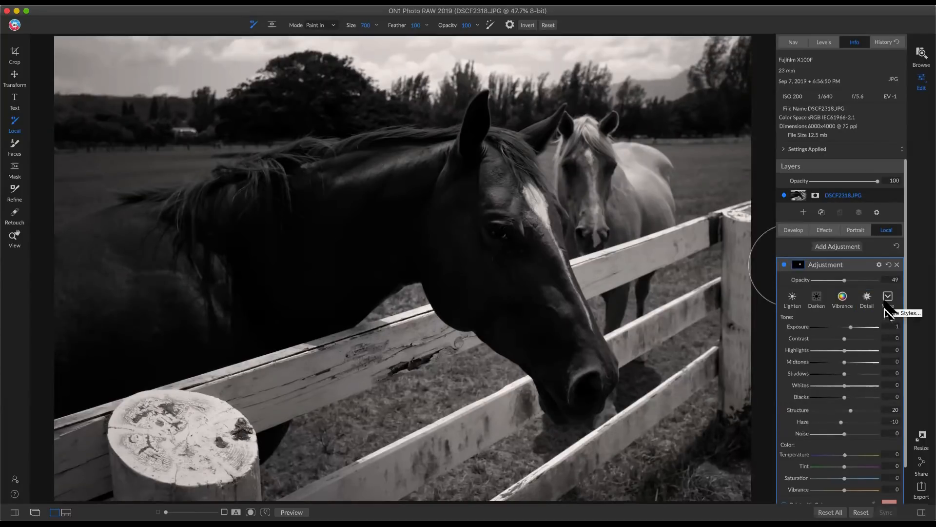
key(p)
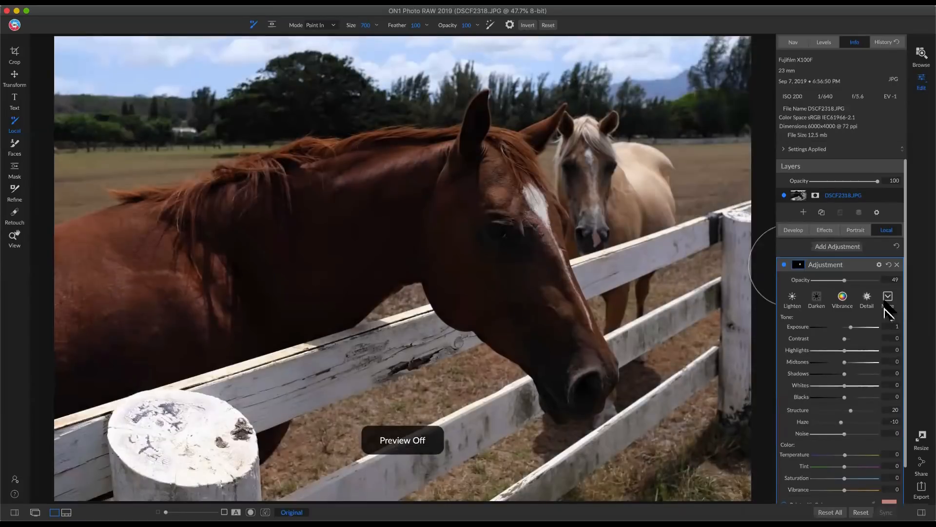
key(p)
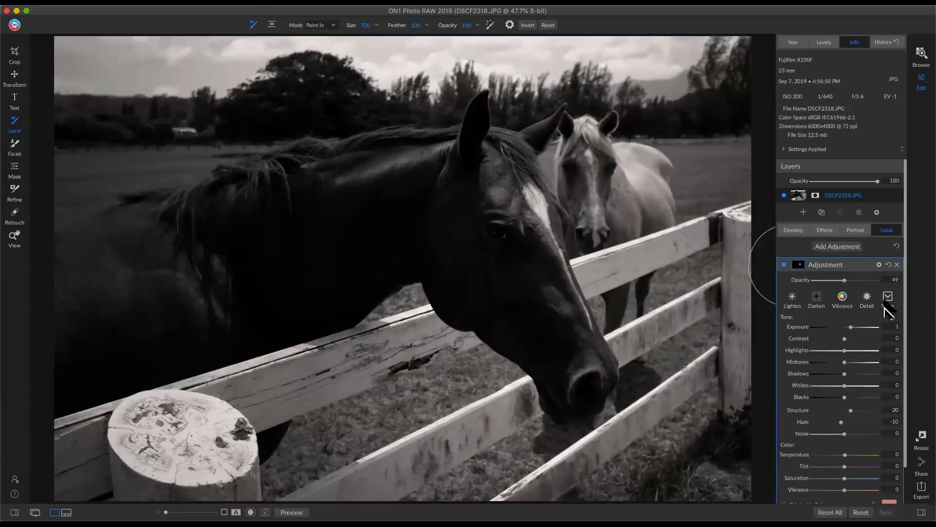
- Show the Develop settings and the histogram for the dark horse mane photo DSCF2330.JPG
click(825, 230)
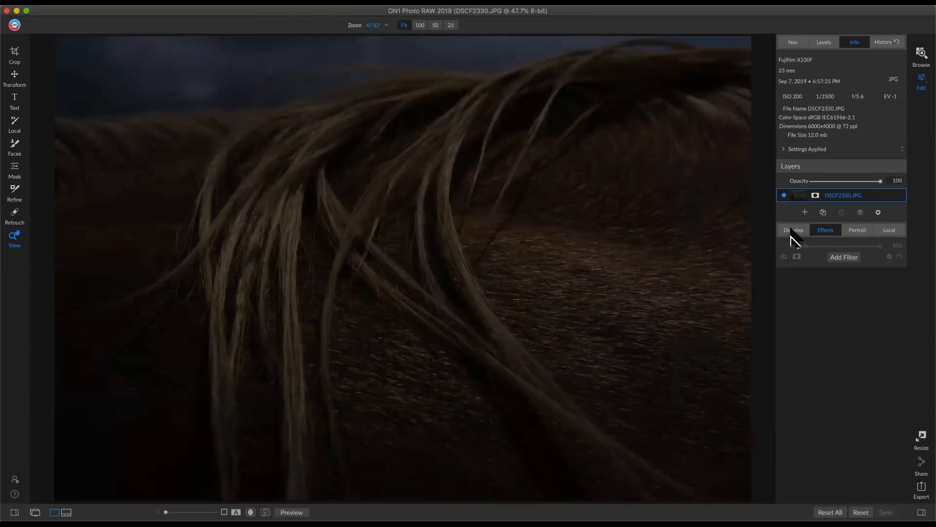
click(793, 230)
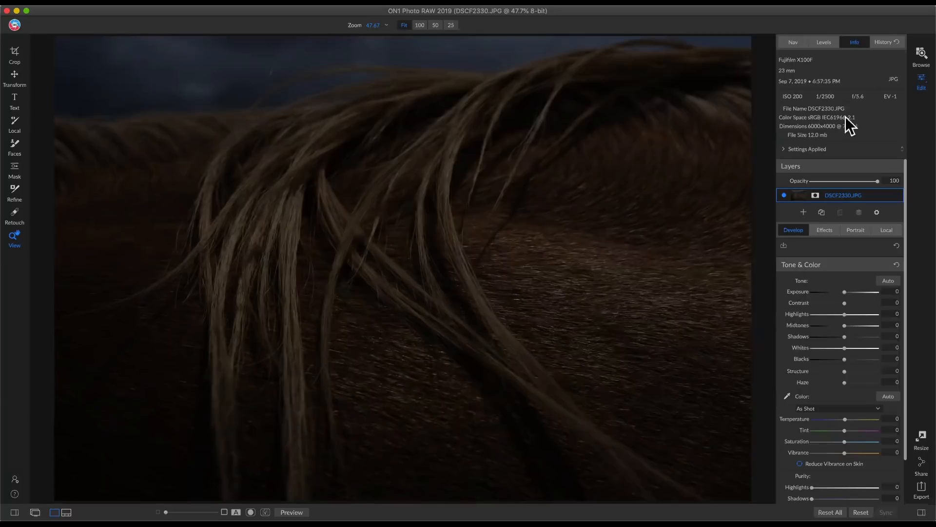
click(825, 43)
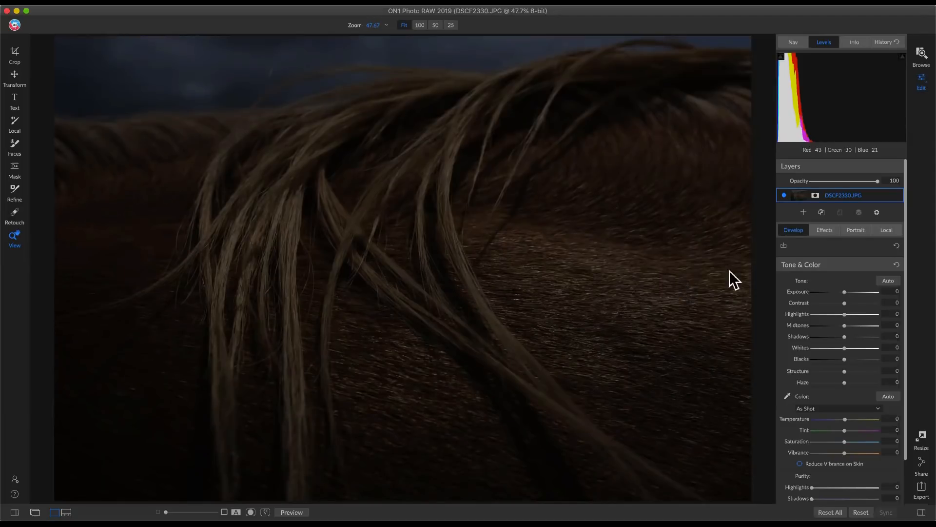
- Add a Curves filter, raise the curve's midpoint to output 155, and set a shadow point at input 50, output 61
click(829, 233)
click(844, 259)
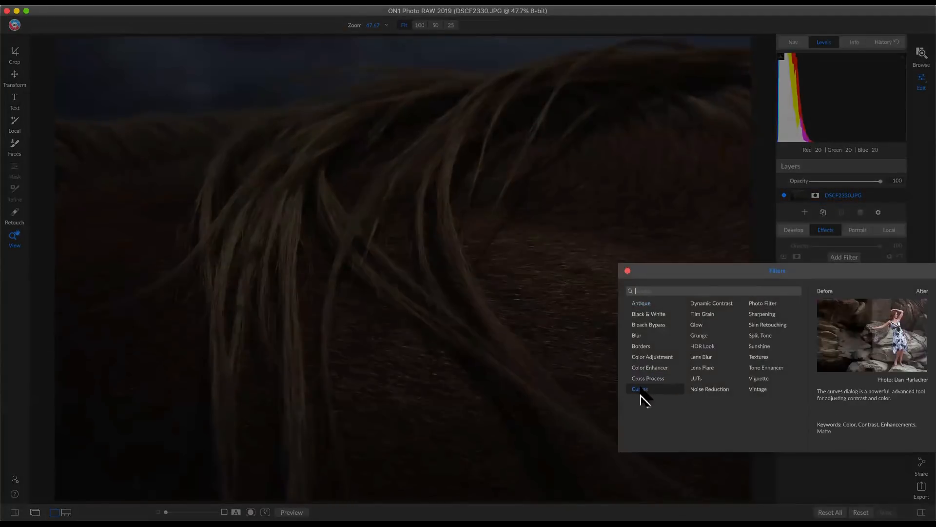
click(658, 387)
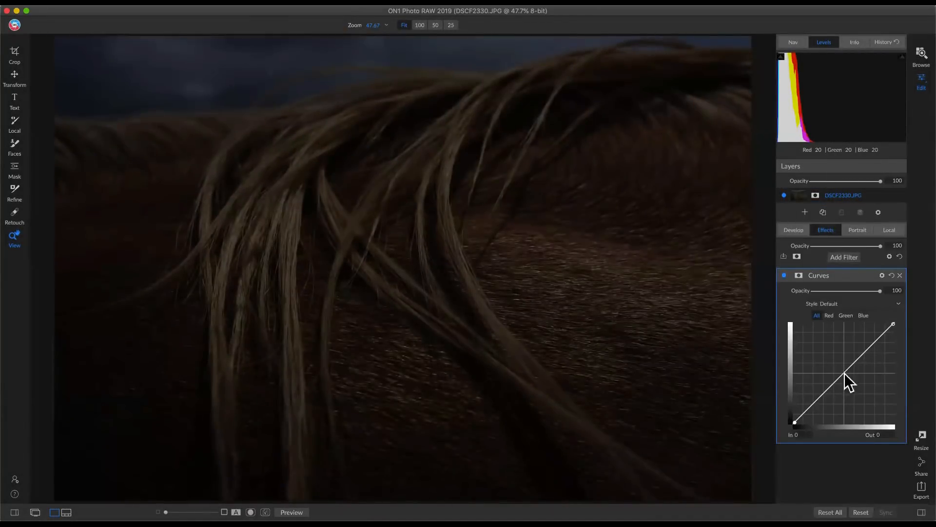
drag(844, 366, 844, 363)
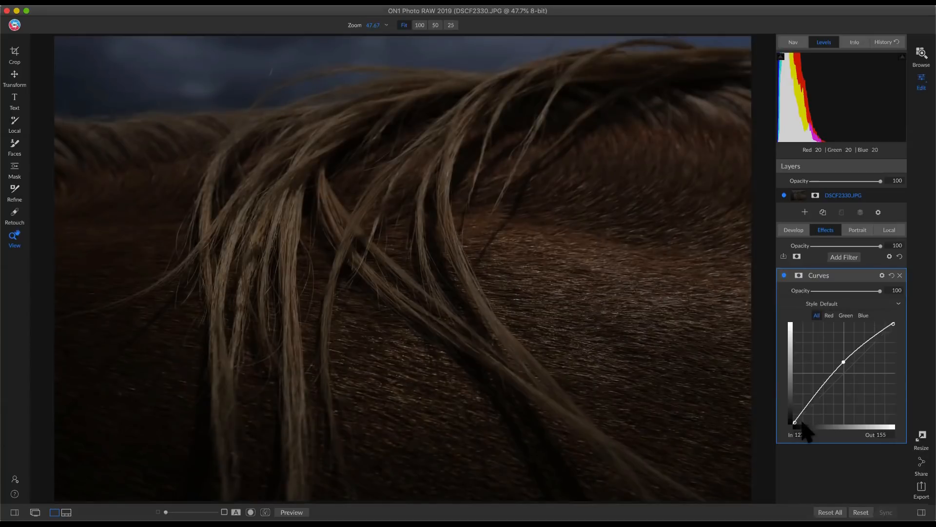
drag(798, 422, 795, 428)
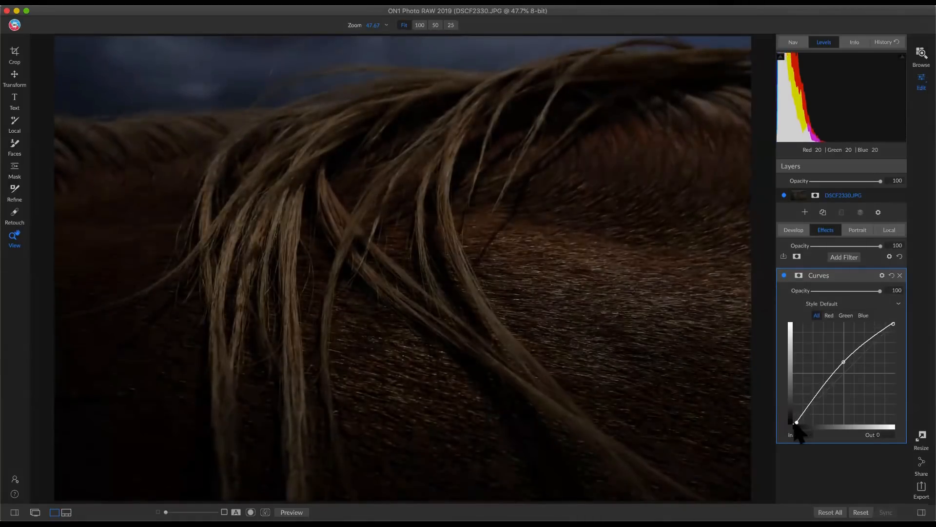
drag(796, 423, 812, 399)
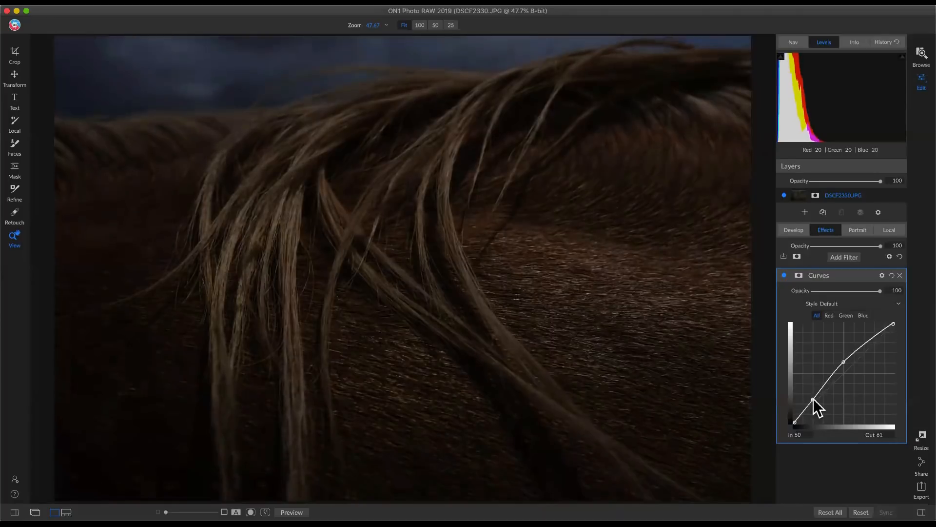
- Try an extra highlight point on the curve, remove it, and compare the photo with the Curves filter off and on
click(868, 342)
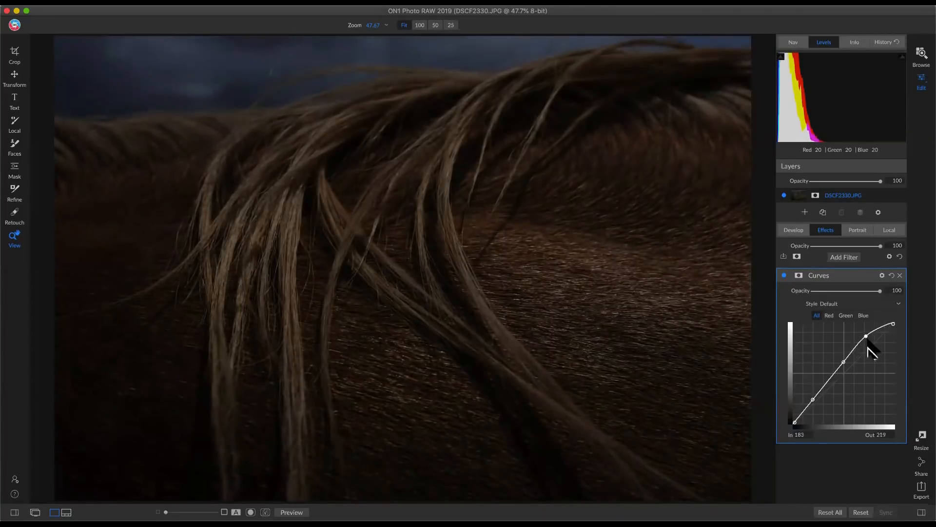
drag(867, 344, 899, 382)
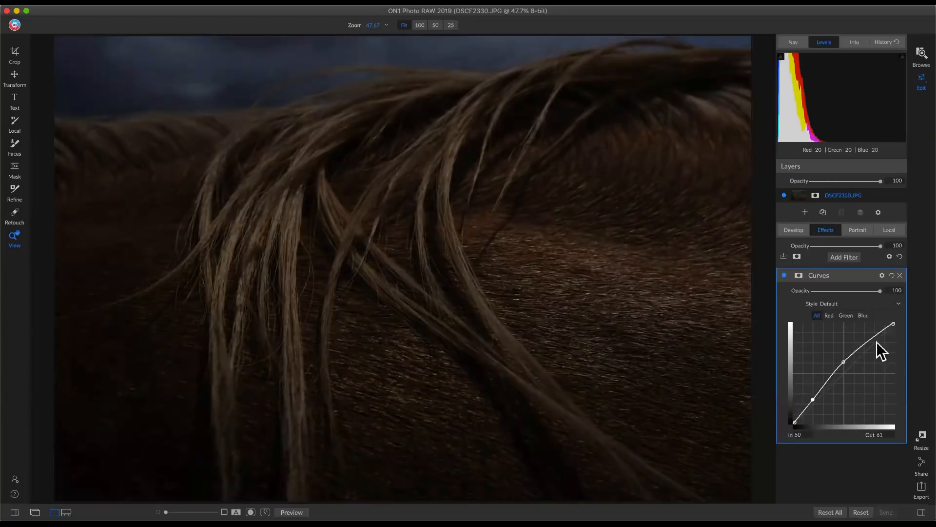
click(784, 276)
click(784, 276)
- Add a Black & White filter to the mane photo and compare the photo with the conversion off and on
click(849, 261)
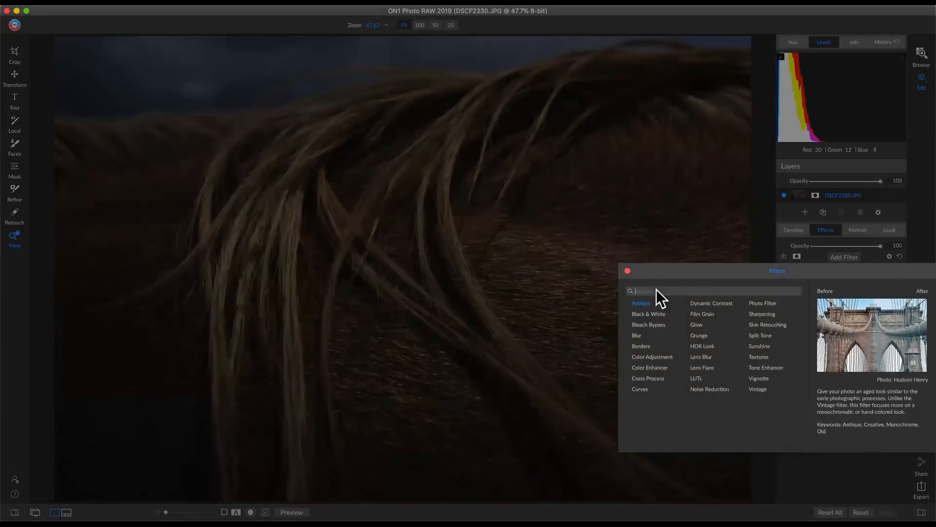
click(651, 315)
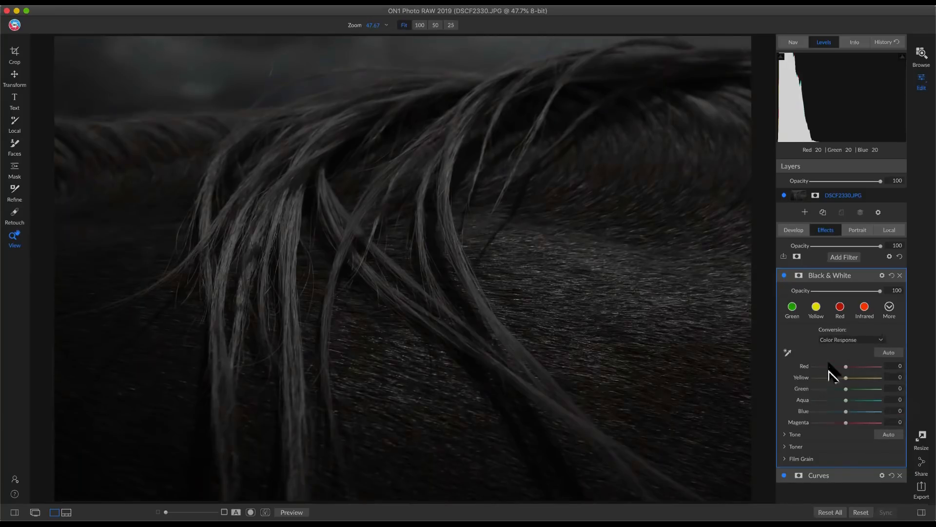
click(784, 275)
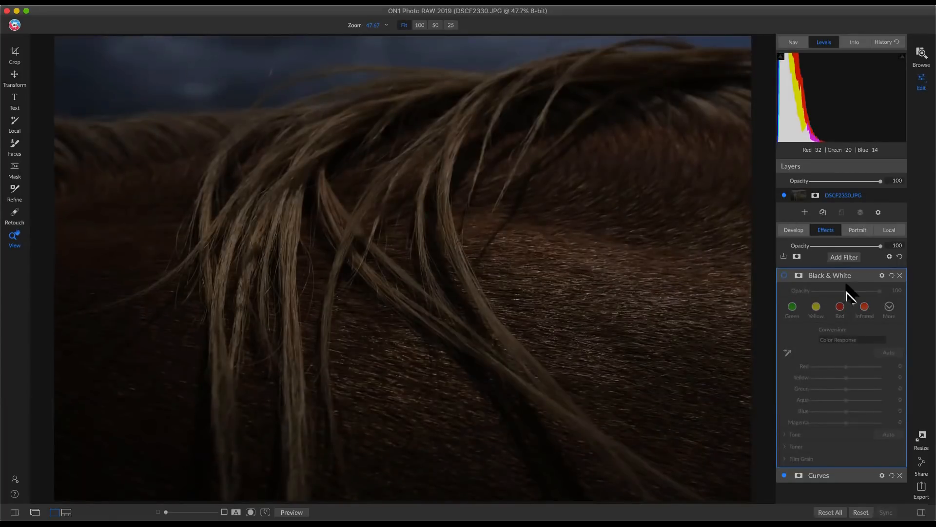
click(783, 276)
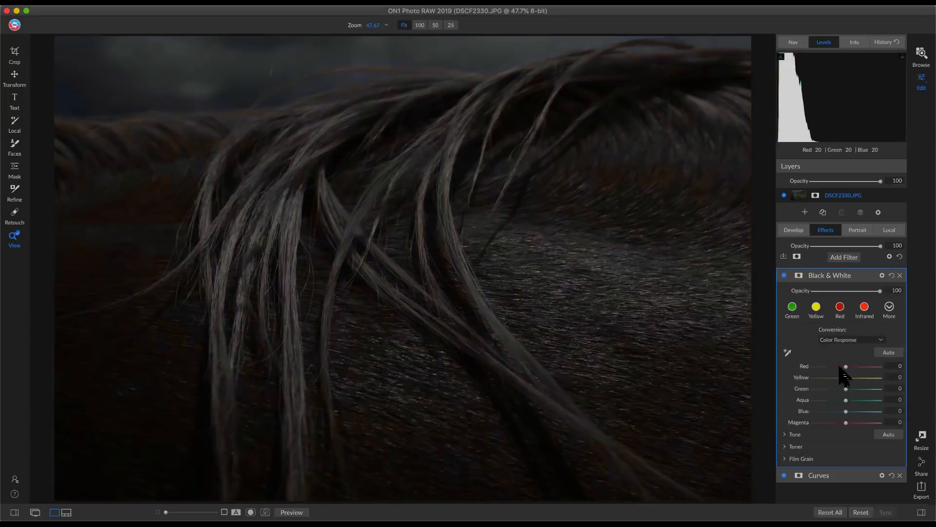
- Set the Black & White filter's color response to Red 34, Yellow 90 and Blue -65
drag(829, 375, 863, 371)
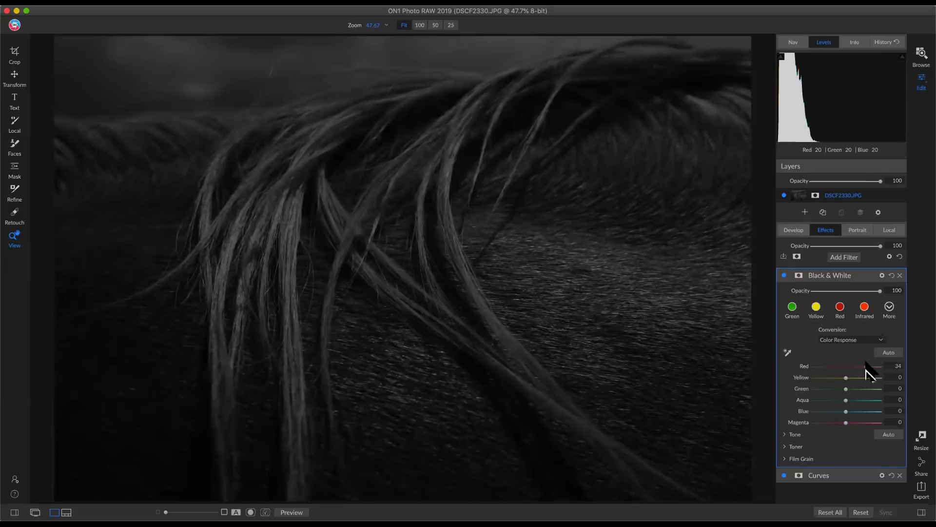
drag(846, 383, 879, 378)
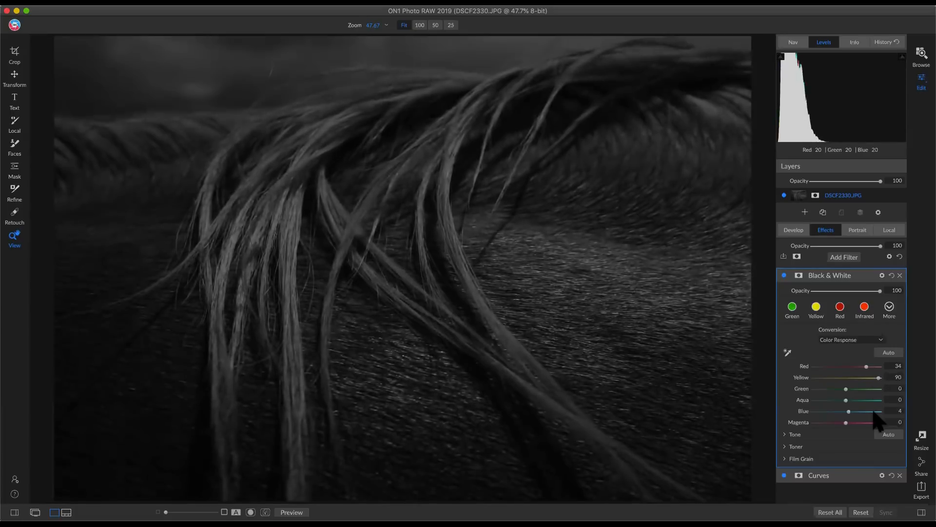
drag(846, 411, 863, 411)
click(840, 411)
drag(839, 411, 826, 413)
drag(877, 412, 887, 410)
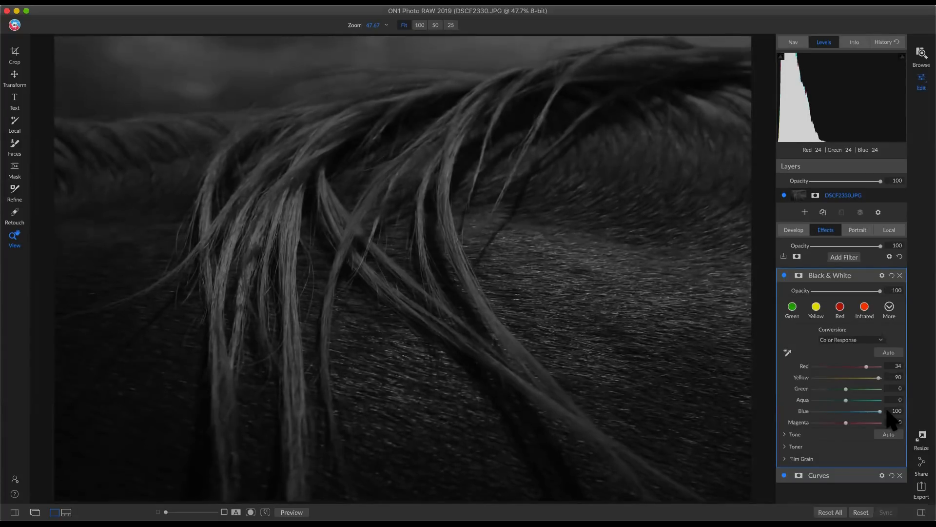
drag(854, 412, 814, 412)
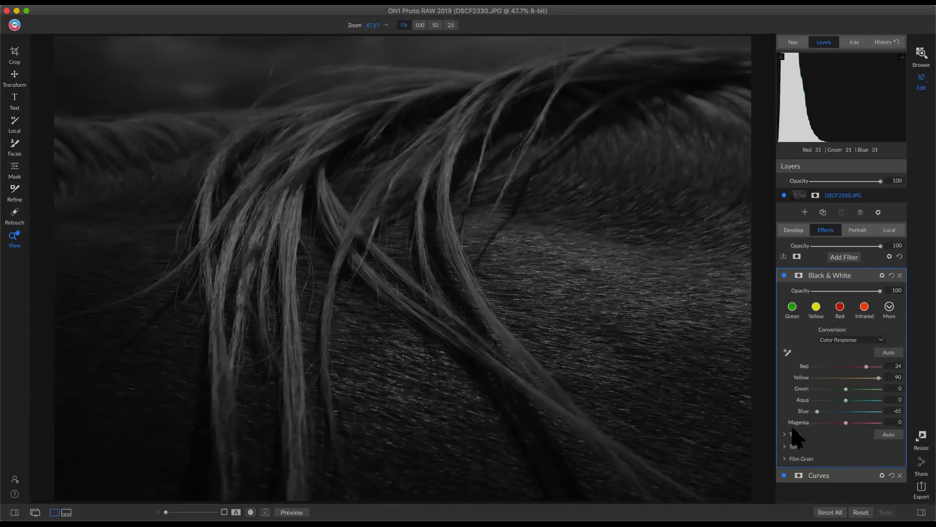
- Look through the Tone, Toner and Film Grain settings of the Black & White filter
click(785, 434)
scroll(790, 443, down, 3)
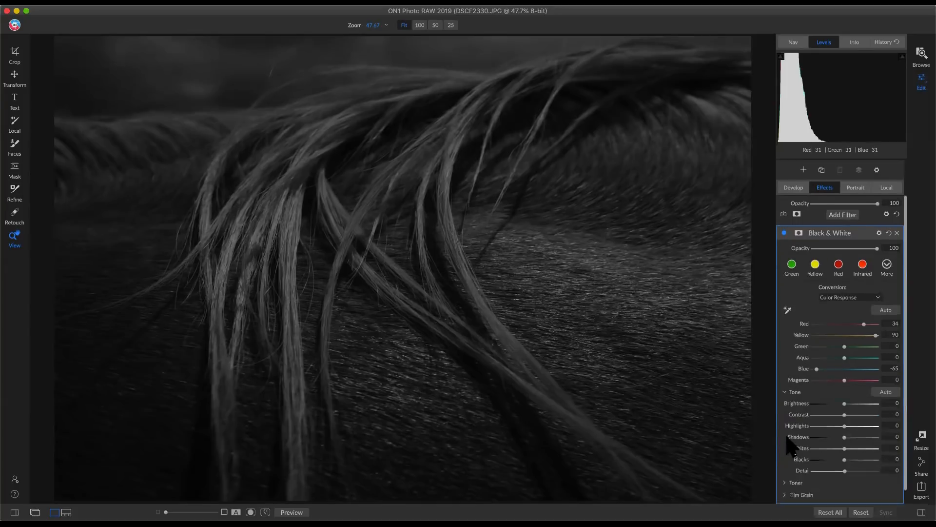
click(785, 467)
scroll(789, 469, down, 3)
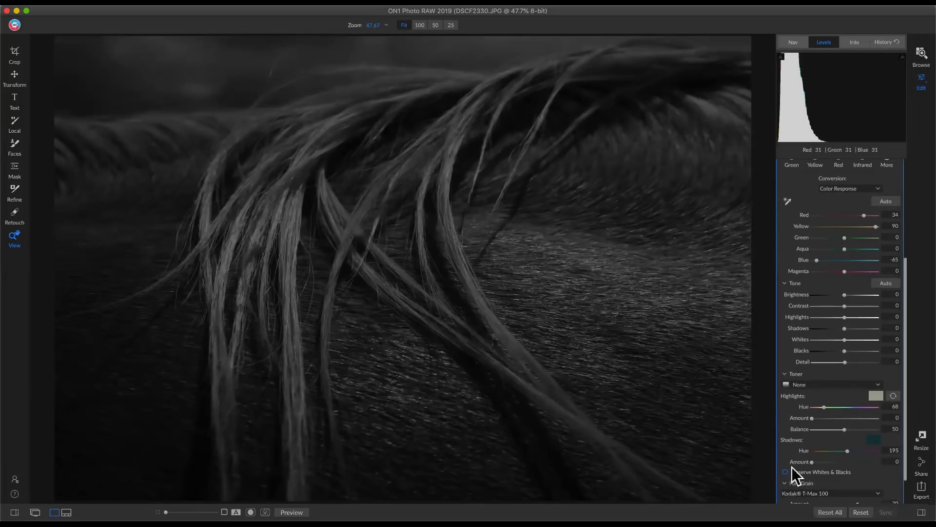
scroll(814, 428, up, 3)
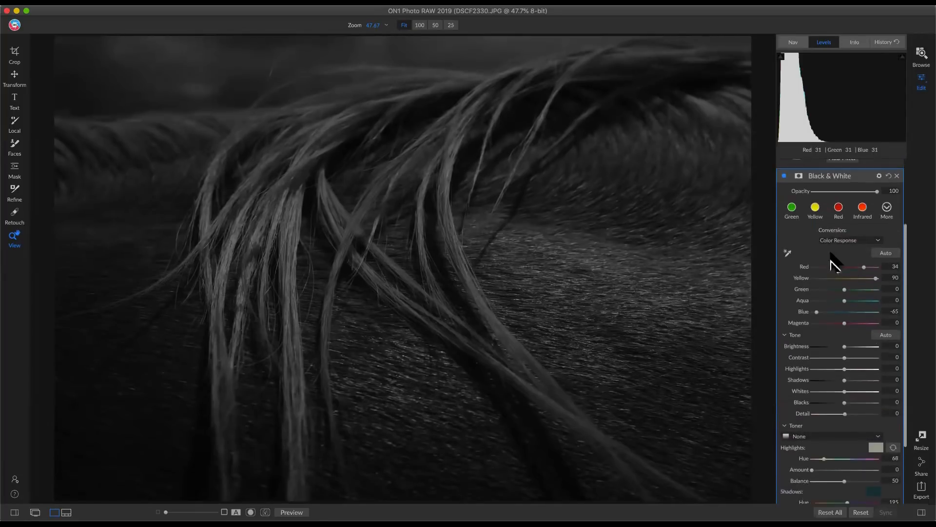
scroll(833, 263, up, 1)
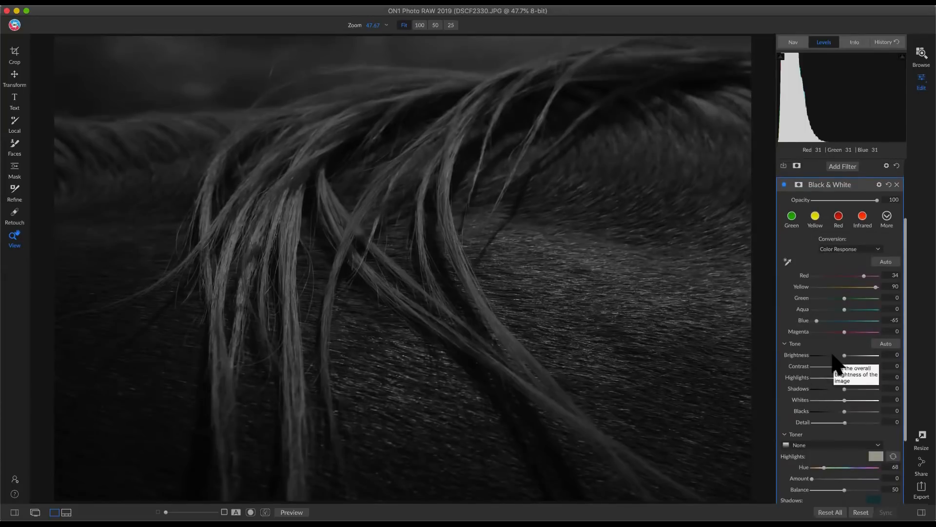
click(784, 343)
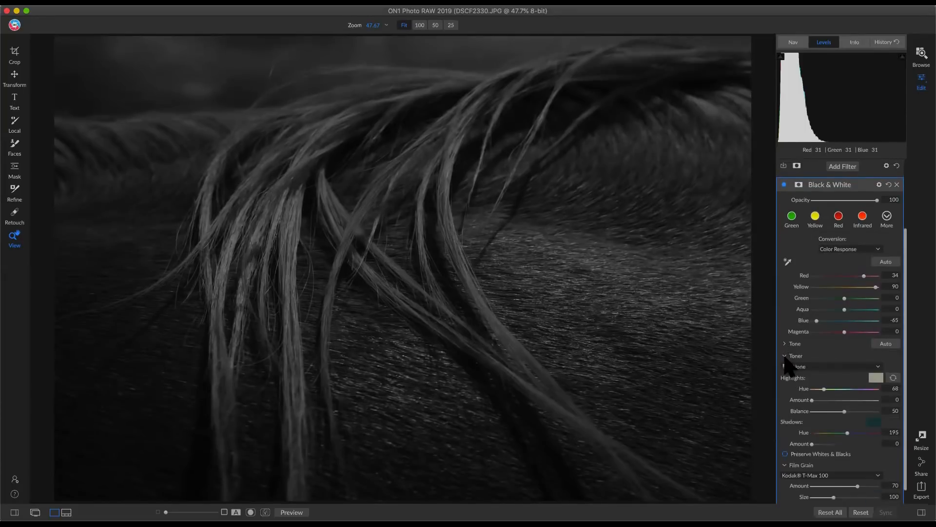
click(785, 357)
scroll(798, 366, up, 3)
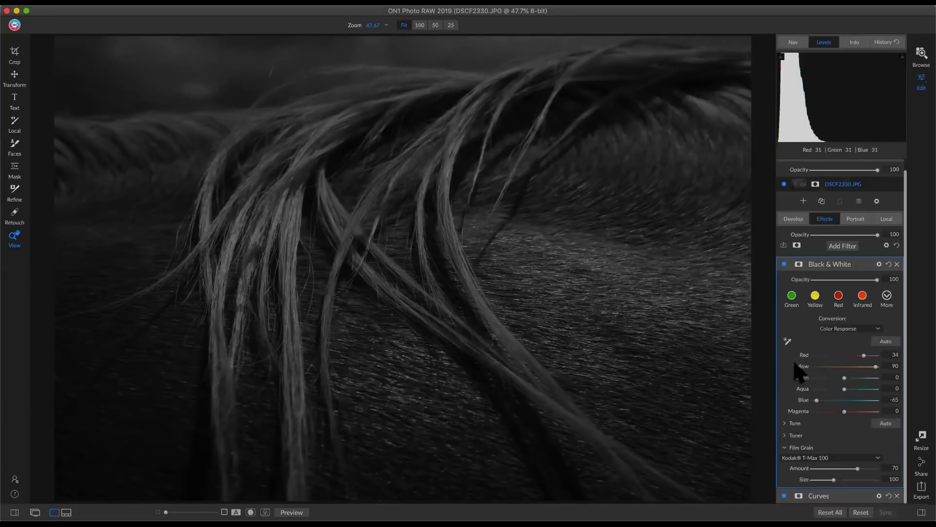
click(785, 447)
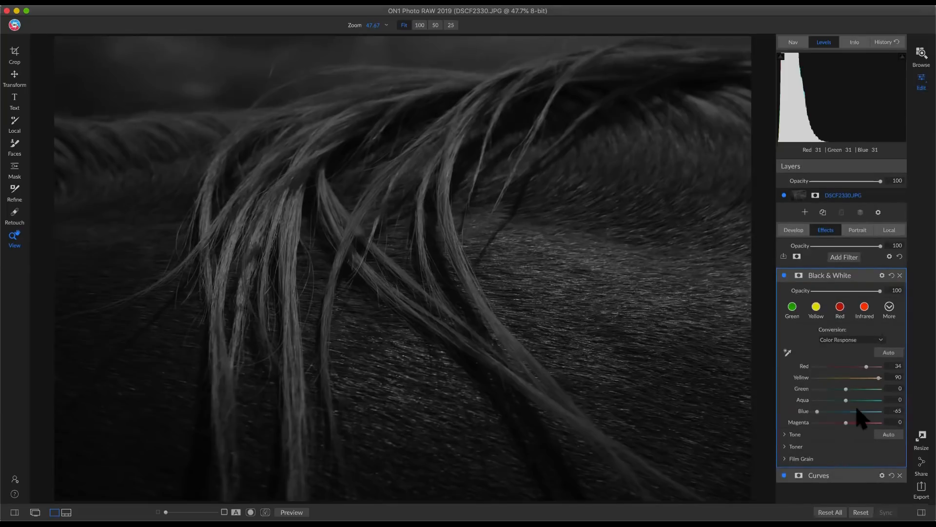
- Set the Black & White filter's tone to Brightness 5, Shadows 5 and Detail 35, and compare the photo with the filter off and on
click(784, 434)
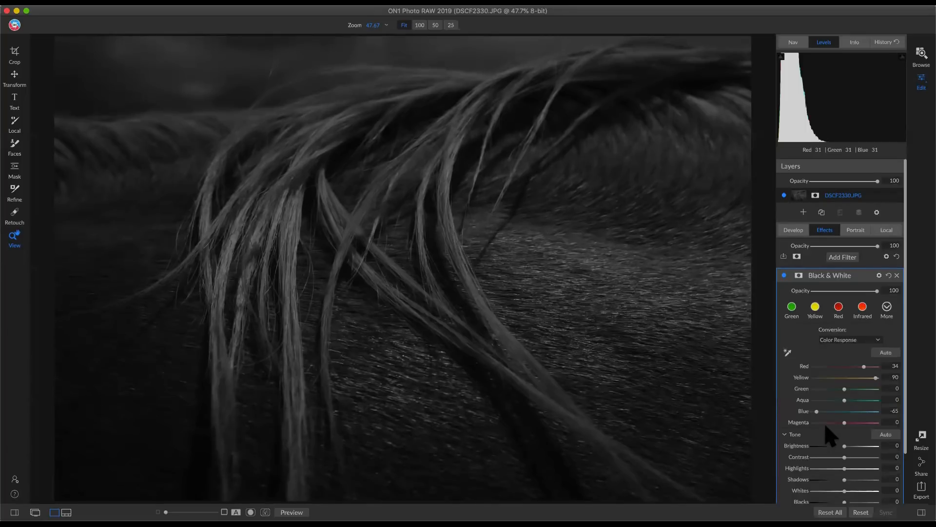
scroll(827, 430, down, 3)
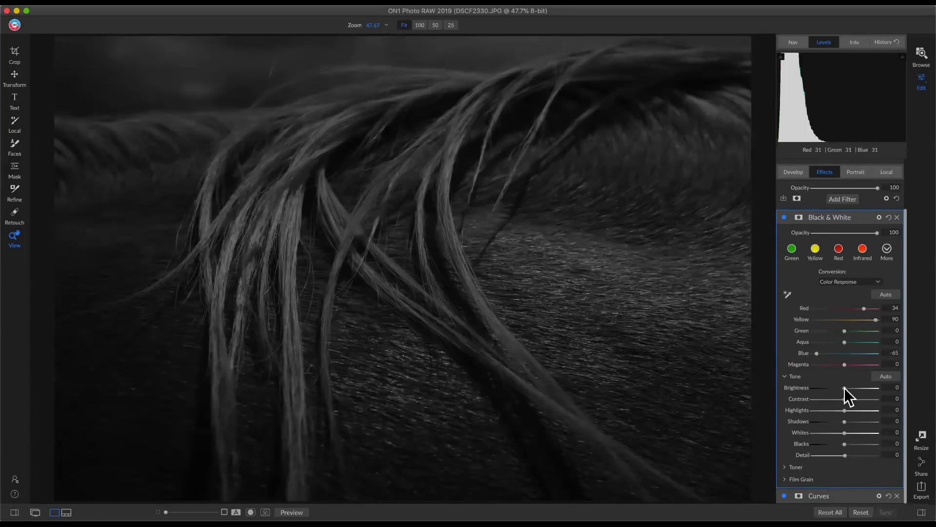
drag(846, 388, 847, 388)
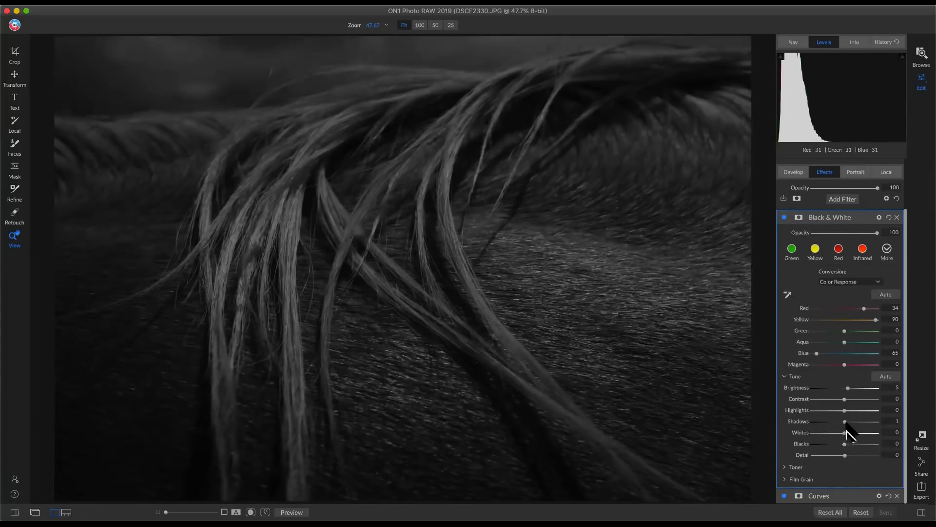
drag(846, 422, 848, 422)
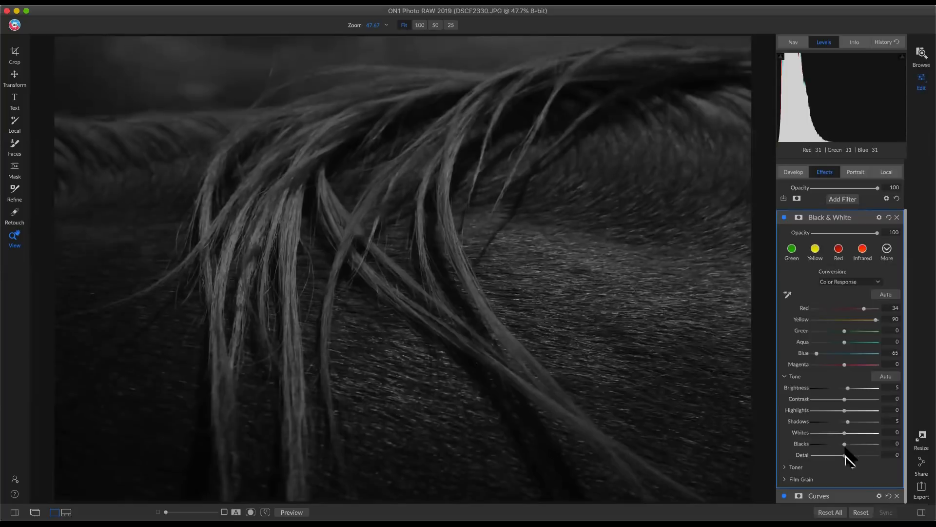
drag(847, 458, 853, 454)
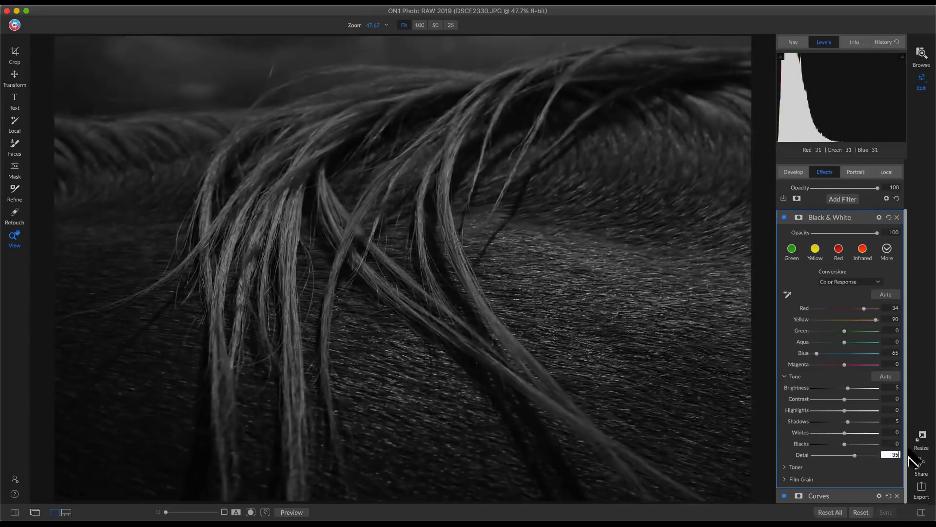
click(784, 217)
click(784, 217)
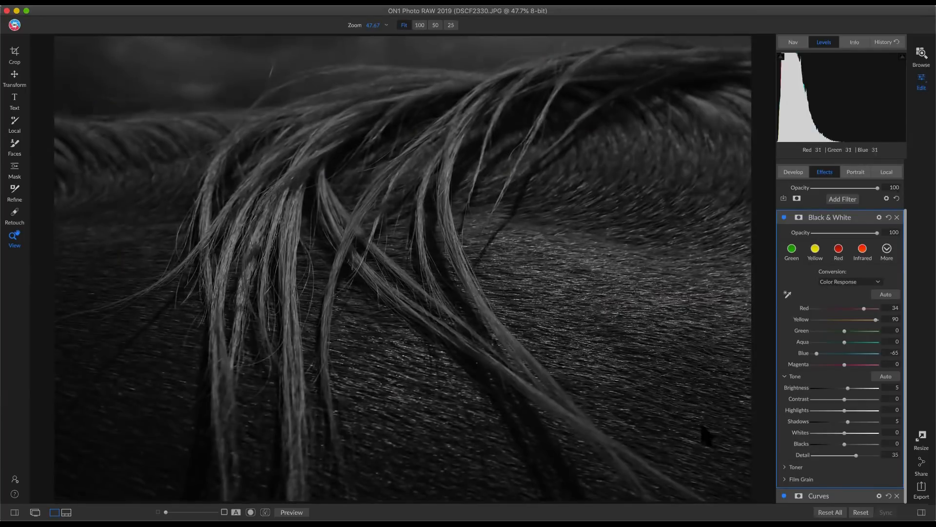
- Try the Coffee 1 toner on the mane photo and compare the photo with the Black & White filter off and on
click(785, 467)
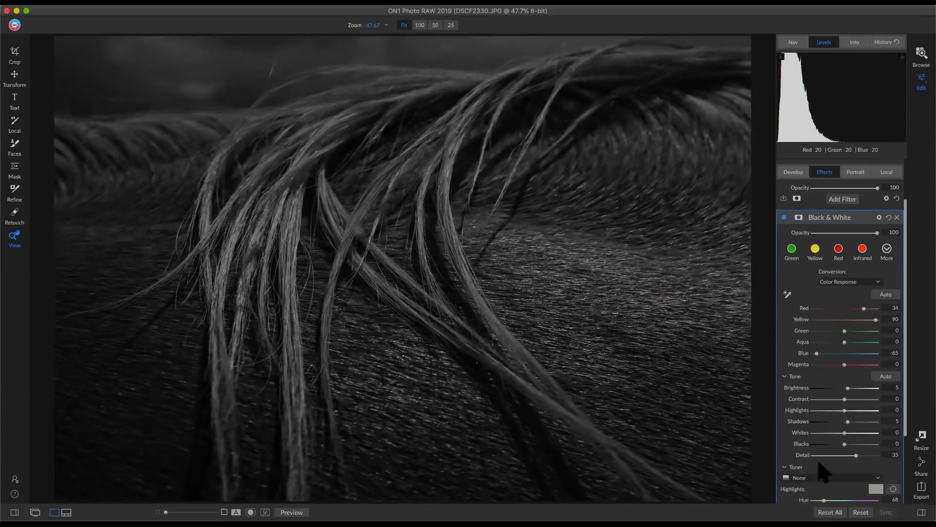
scroll(832, 453, down, 3)
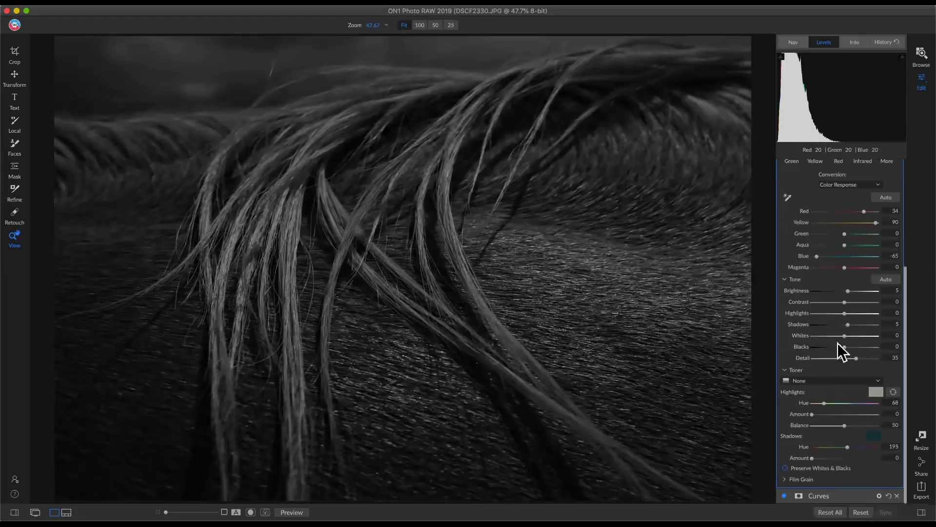
click(836, 381)
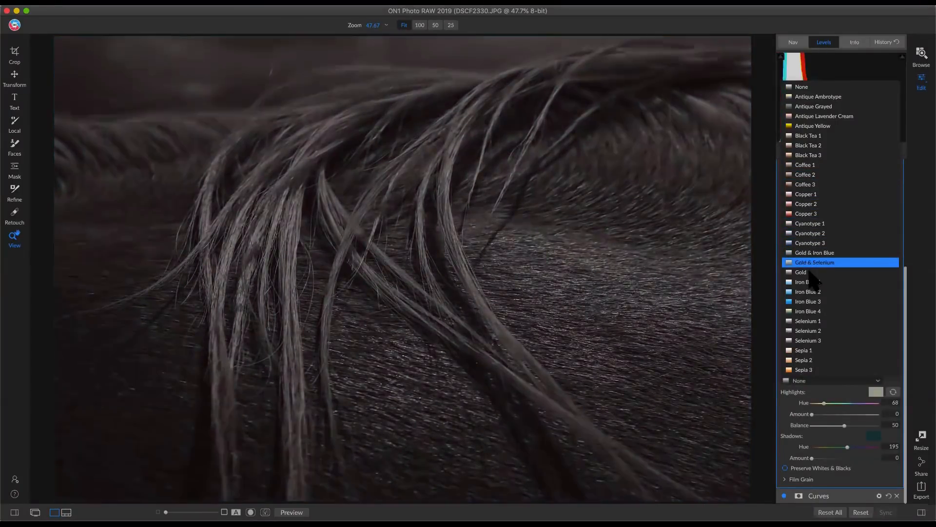
click(820, 165)
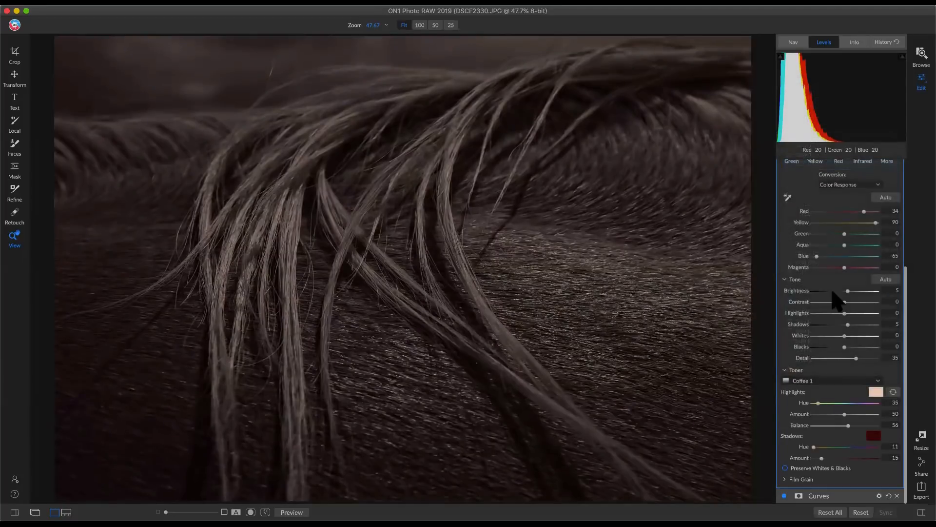
scroll(828, 347, up, 2)
click(784, 170)
click(785, 171)
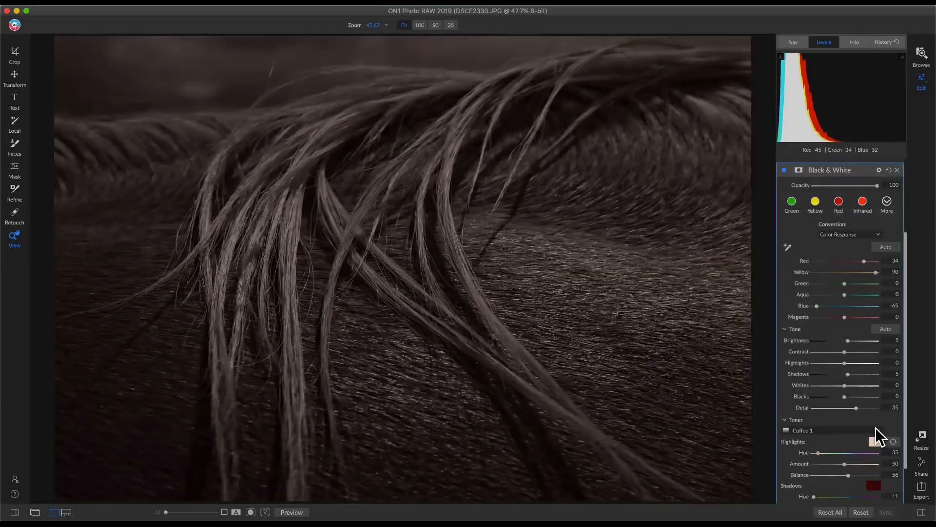
- Apply the Selenium 1 toner to the black and white mane photo
scroll(873, 429, down, 2)
click(870, 384)
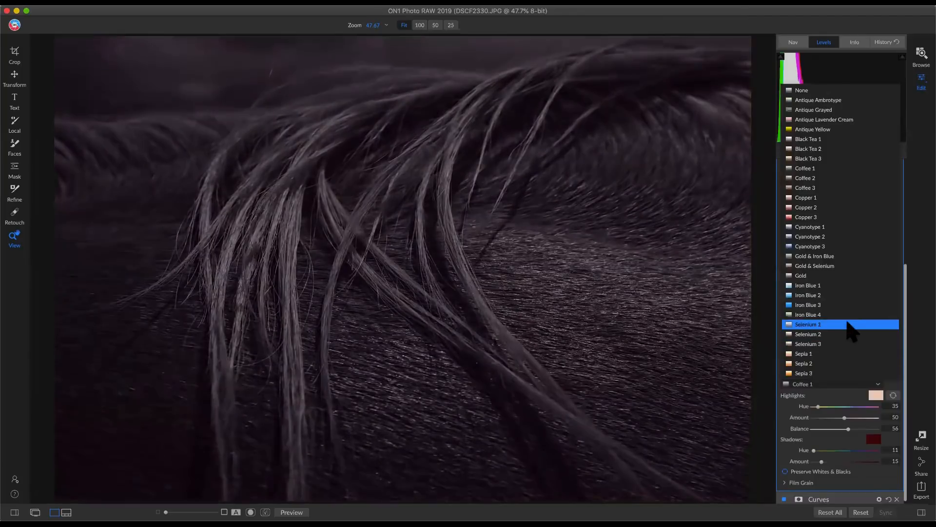
click(849, 323)
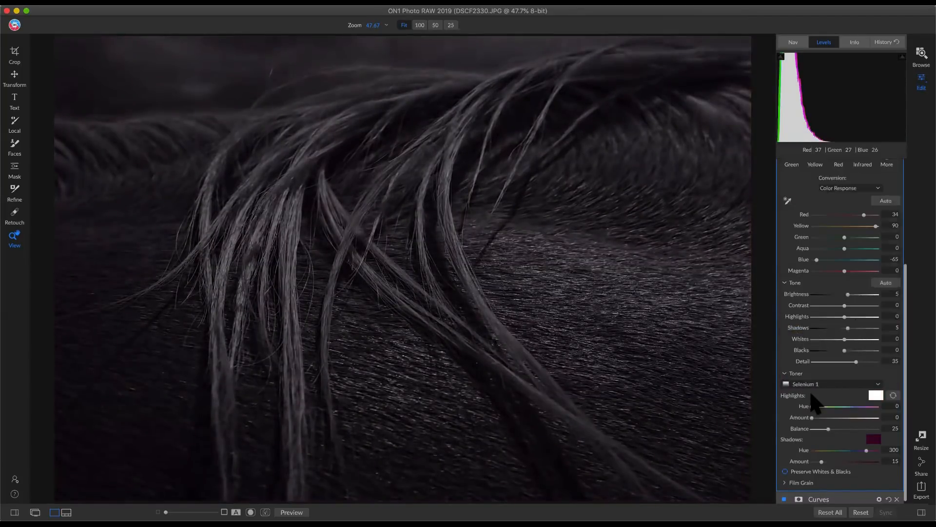
scroll(811, 393, down, 1)
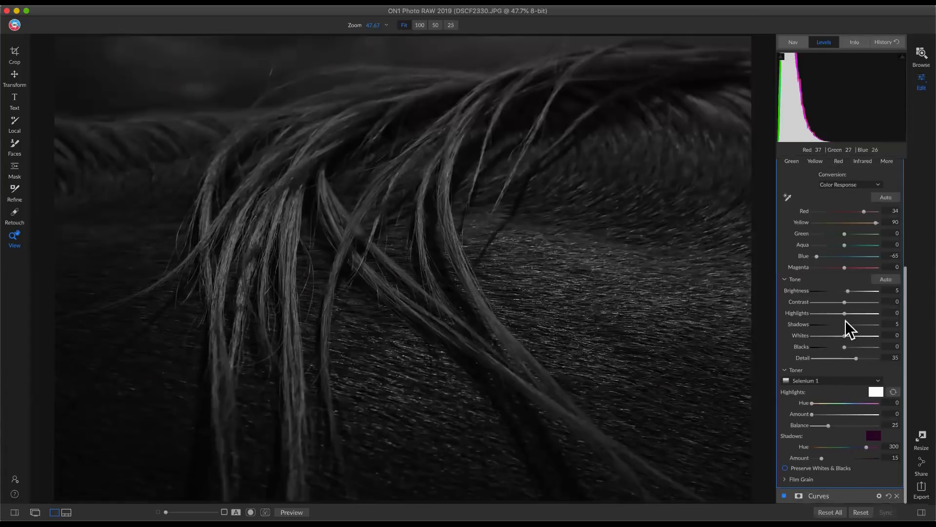
- Raise the Black & White filter's Brightness to 28 and compare the result with the original photo
drag(848, 290, 861, 291)
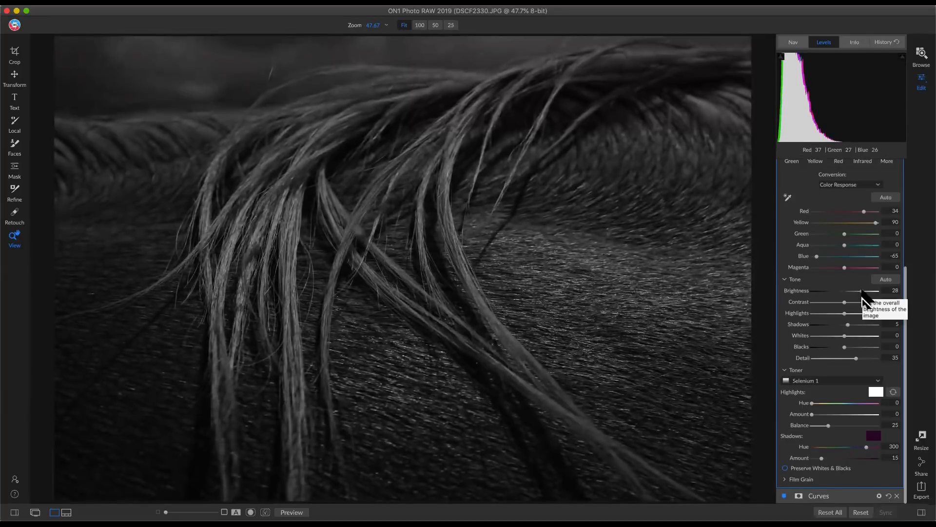
key(backslash)
key(backslash)
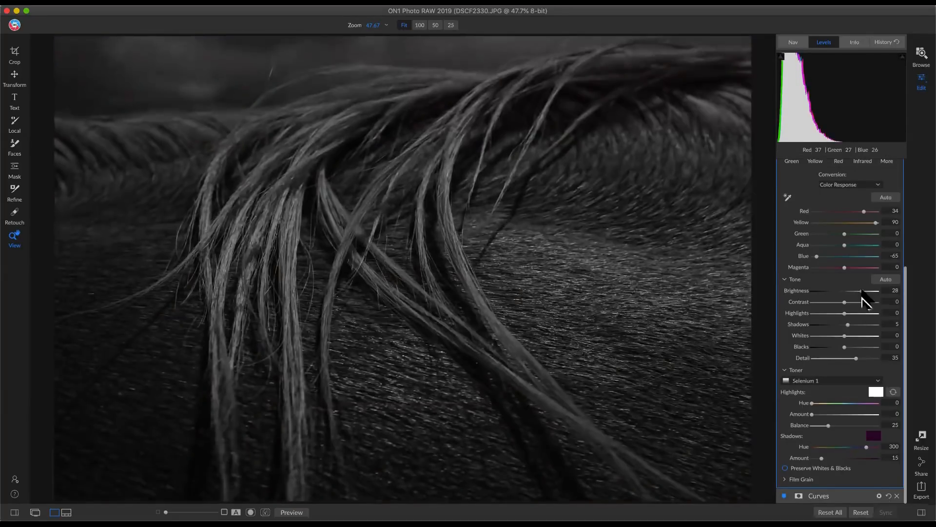
- Compare the toned photo with Preserve Whites & Blacks on and off, and leave the option enabled
click(785, 468)
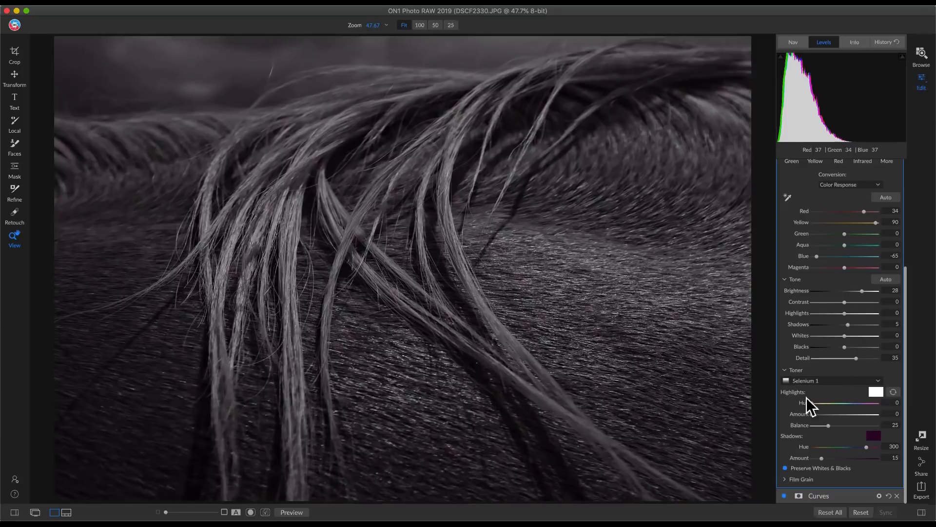
click(785, 468)
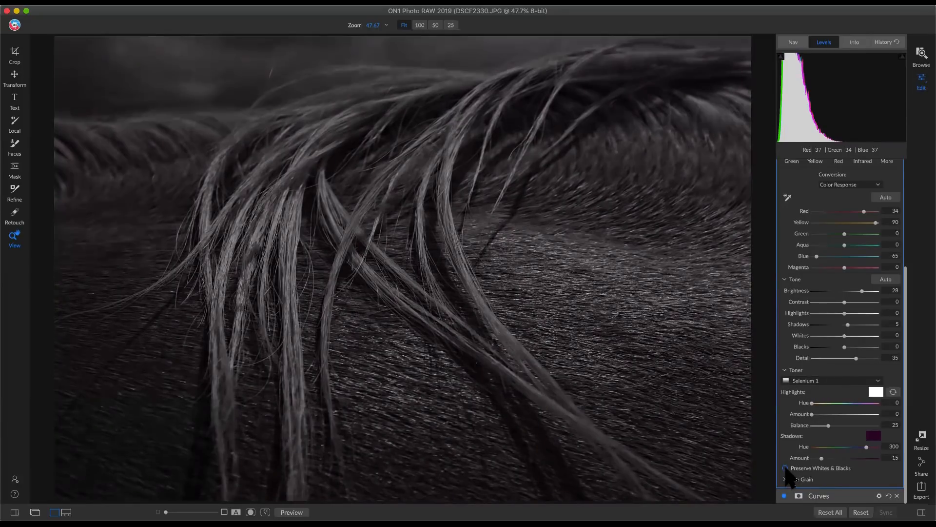
click(785, 468)
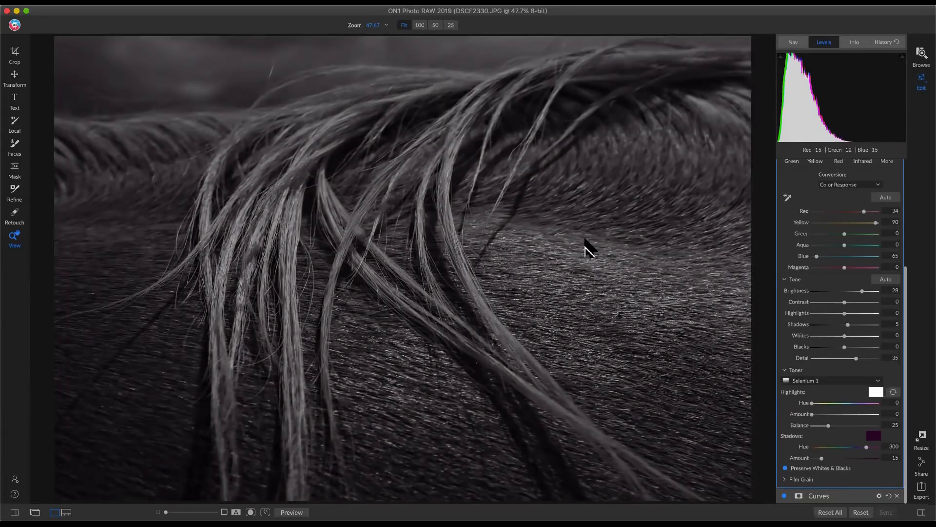
- Set the film grain to Kodak T-Max 3200 with Amount 81, and compare the result with the original photo
click(786, 478)
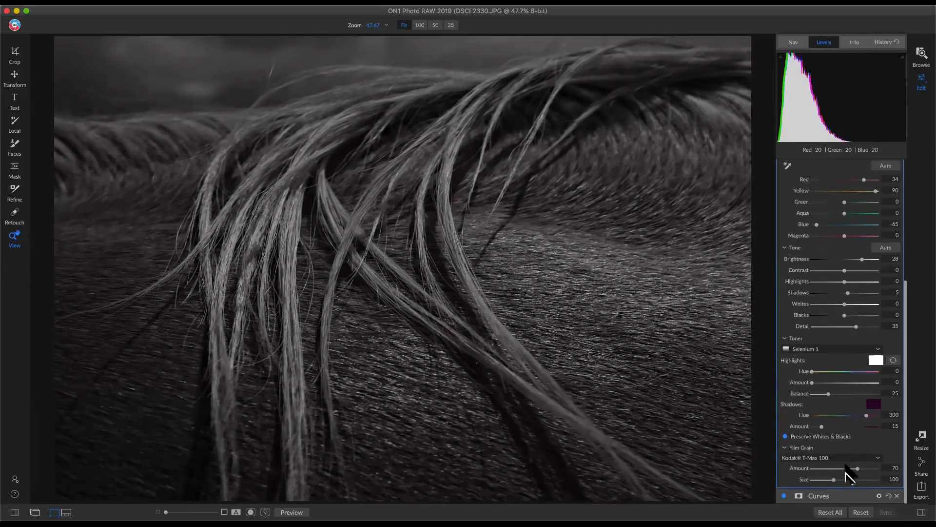
click(860, 457)
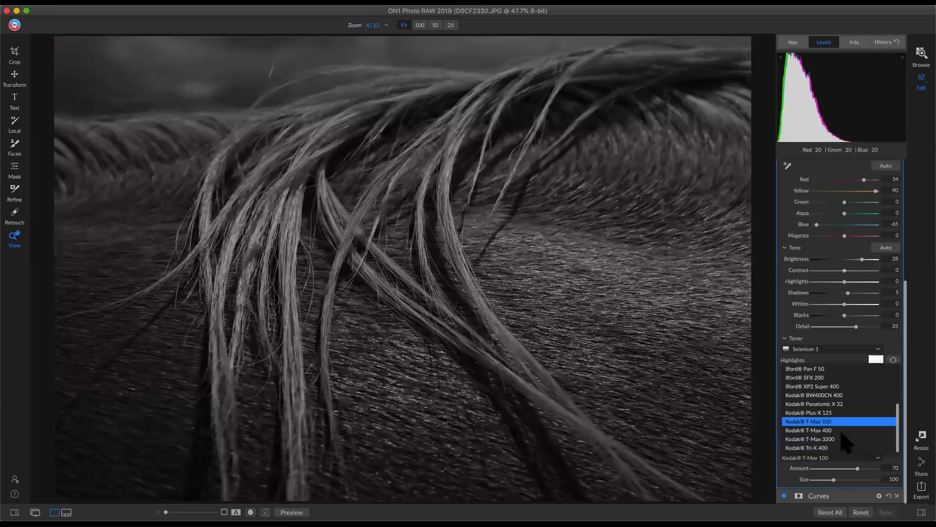
click(841, 440)
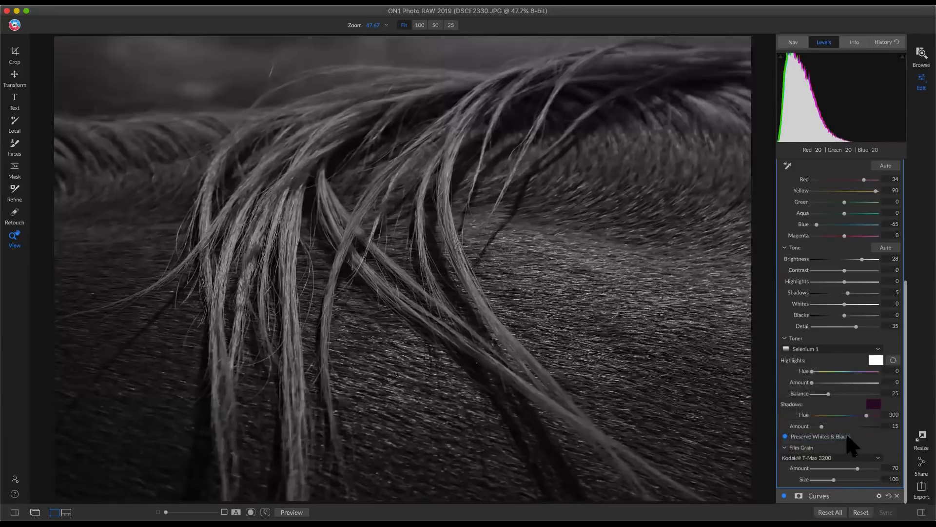
drag(858, 467, 865, 469)
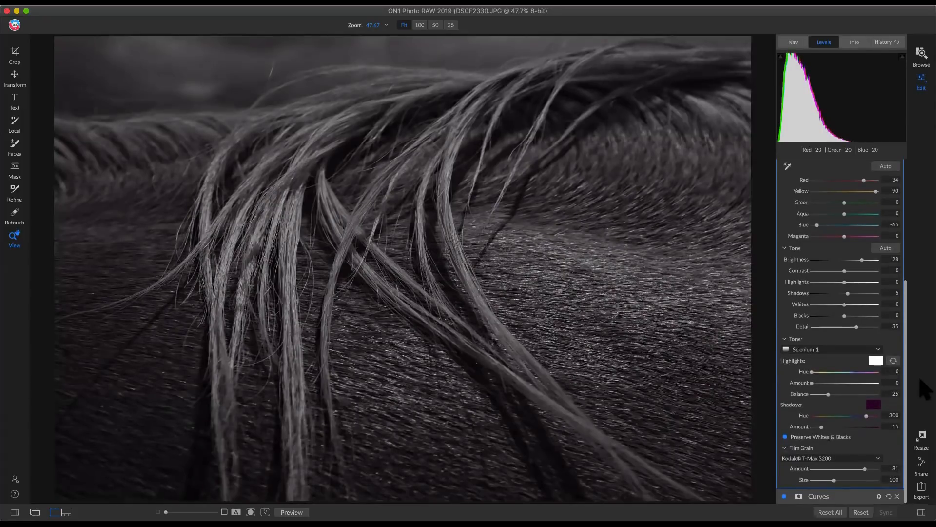
key(backslash)
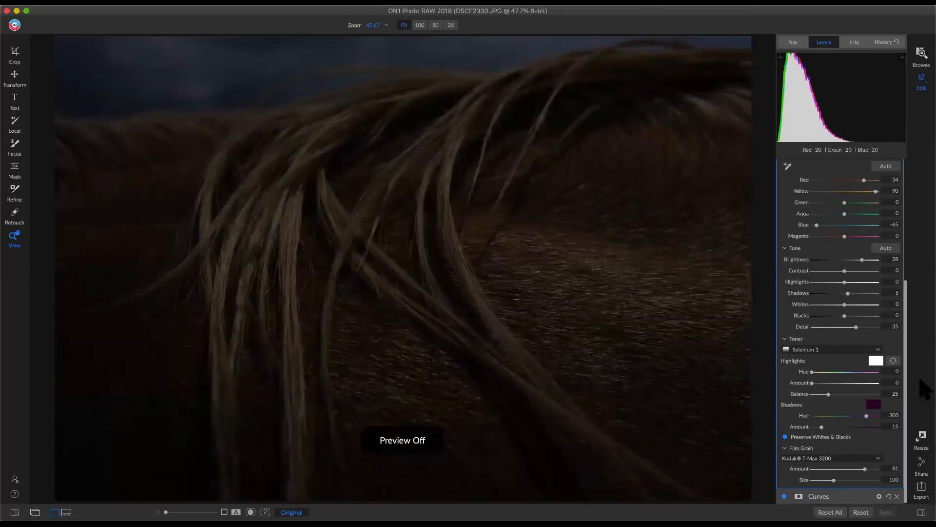
key(backslash)
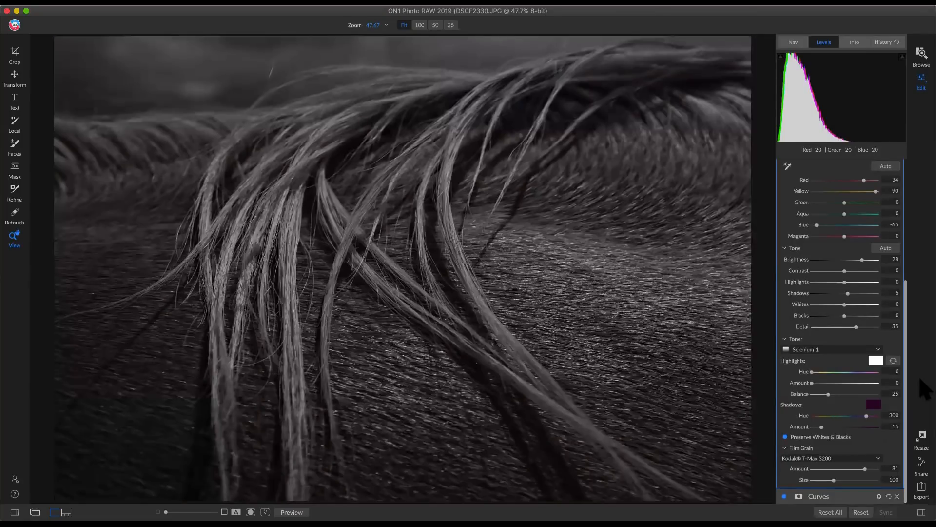
- Add a second Curves filter with points at input 51, output 30 and input 122, output 122, and compare with the original photo
scroll(890, 381, up, 6)
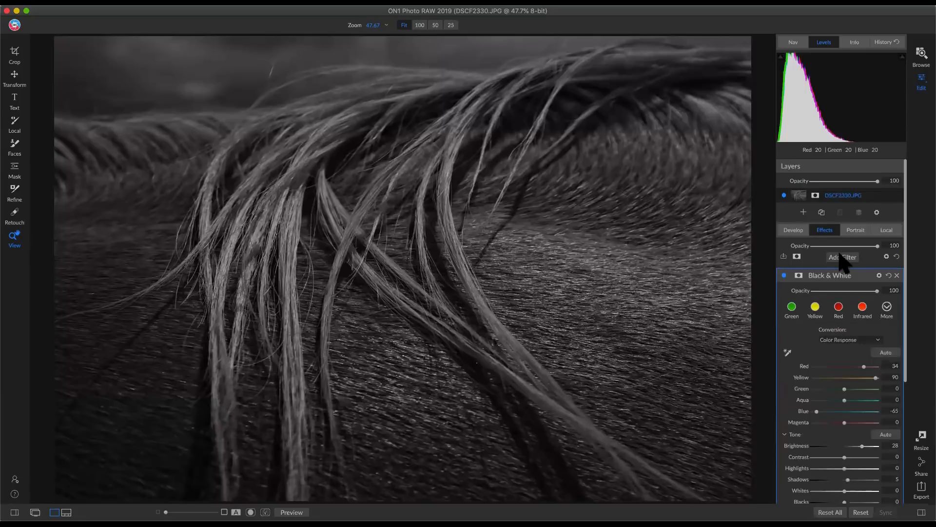
click(838, 257)
click(640, 389)
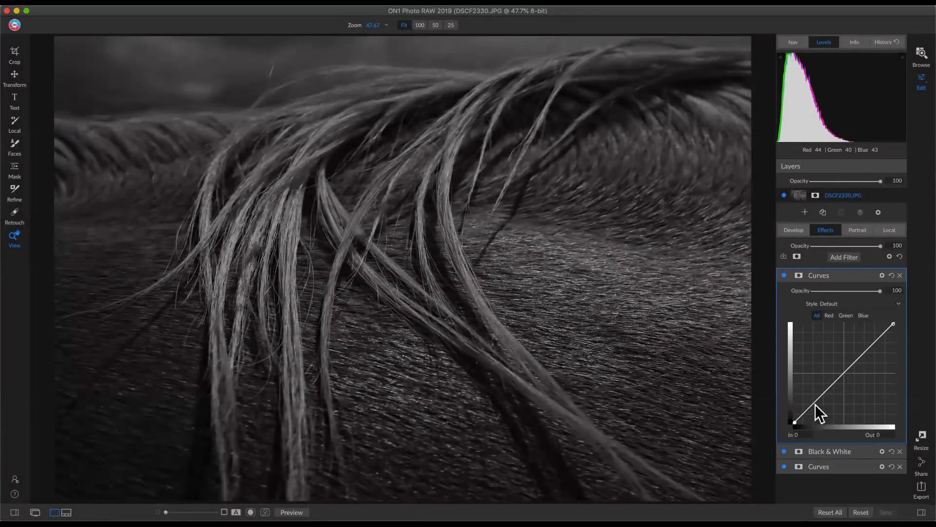
drag(815, 405, 814, 412)
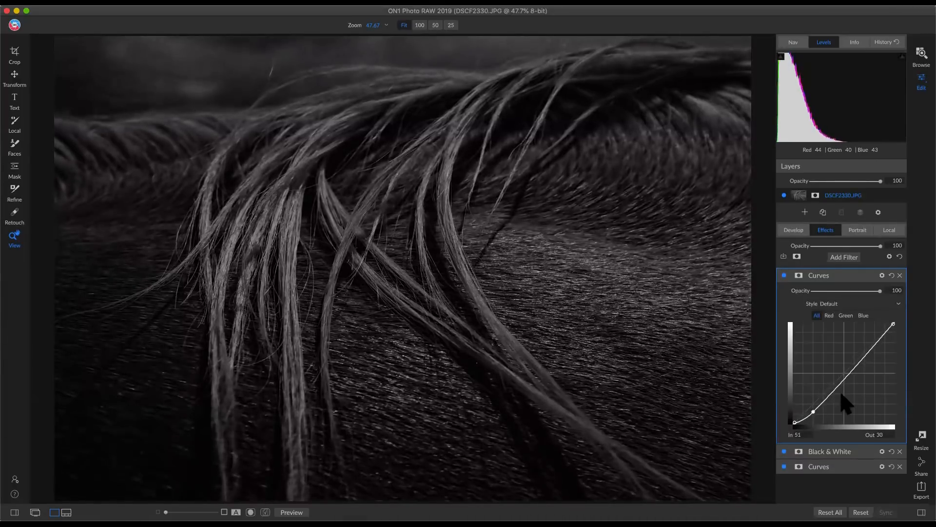
drag(843, 382, 841, 375)
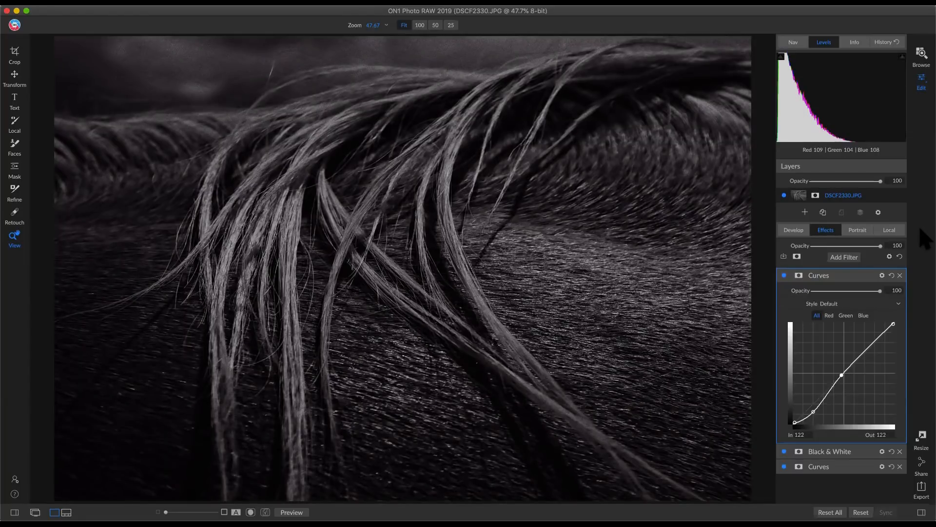
key(backslash)
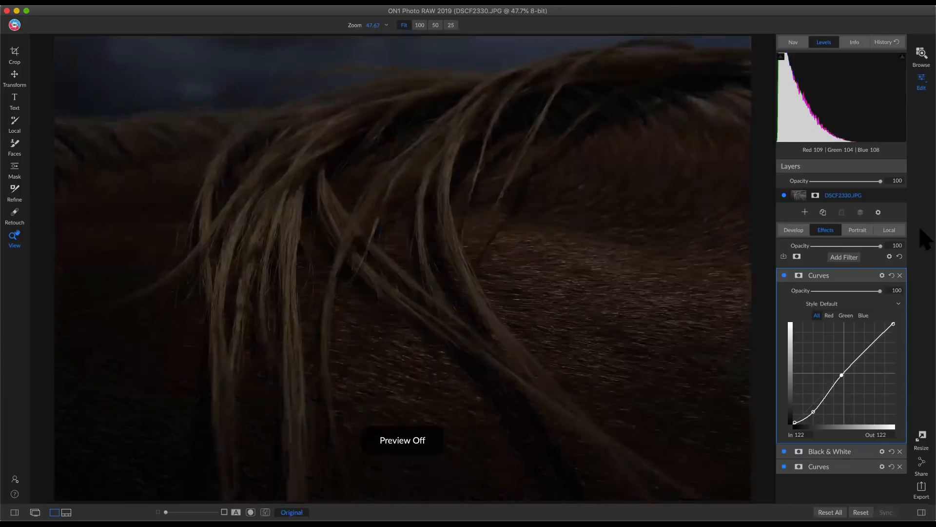
key(backslash)
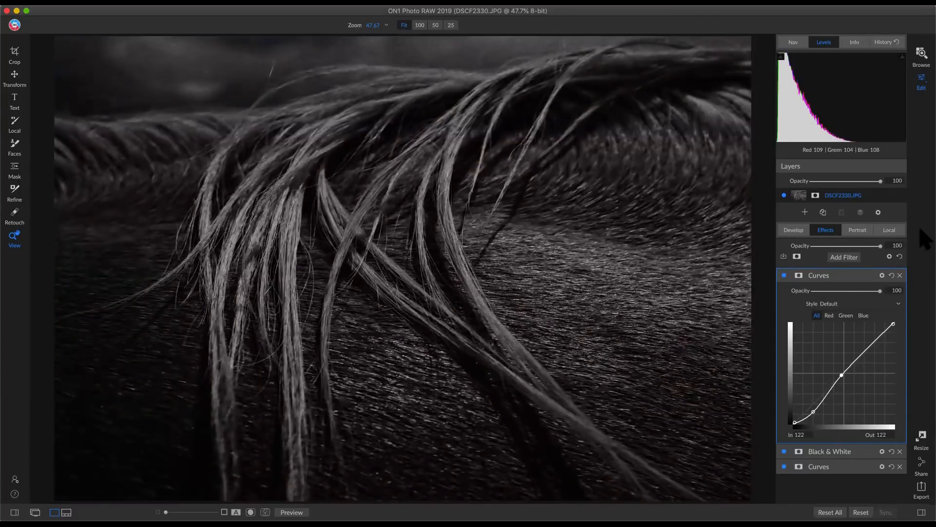